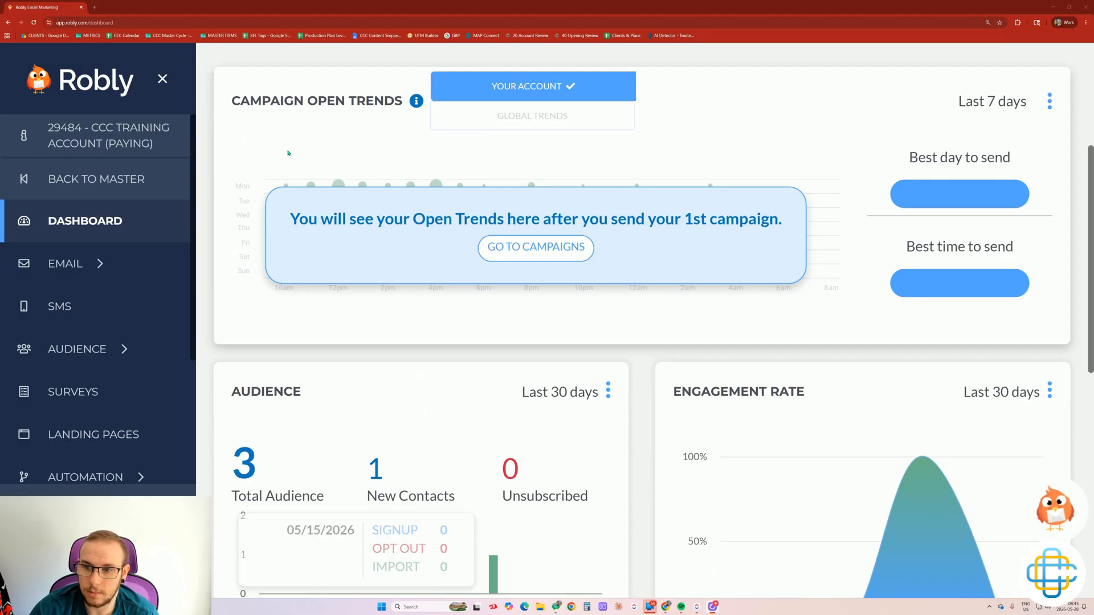
# Switch Campaign Open Trends to Global Trends (best send Tuesday 5pm) and expand the EMAIL menu.
pyautogui.scroll(1, 442, 362)
pyautogui.moveTo(294, 172); pyautogui.dragTo(368, 174)
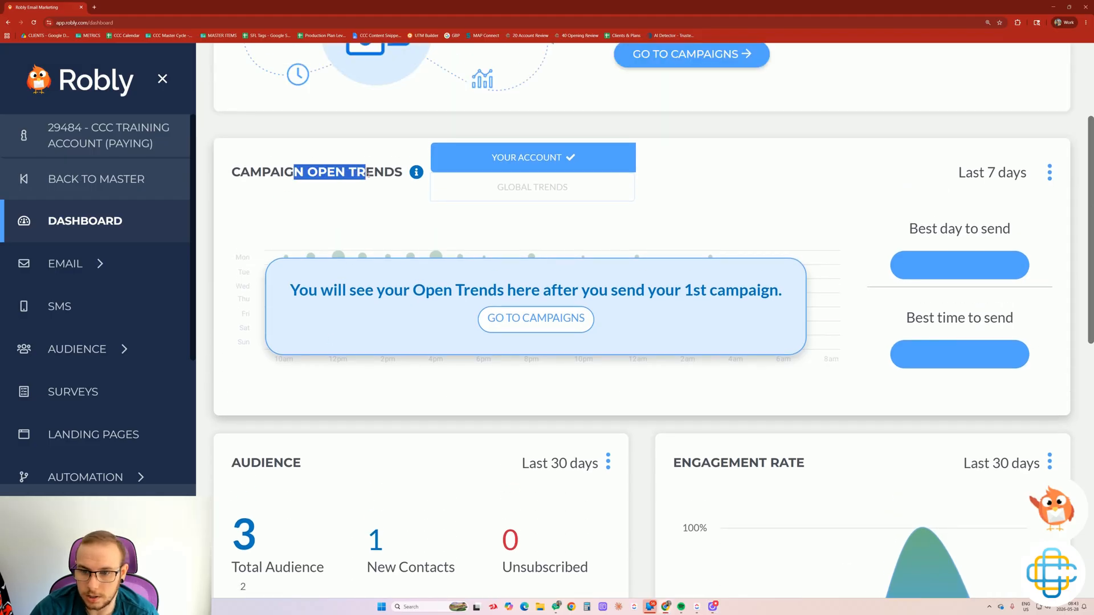
pyautogui.click(396, 197)
pyautogui.click(495, 194)
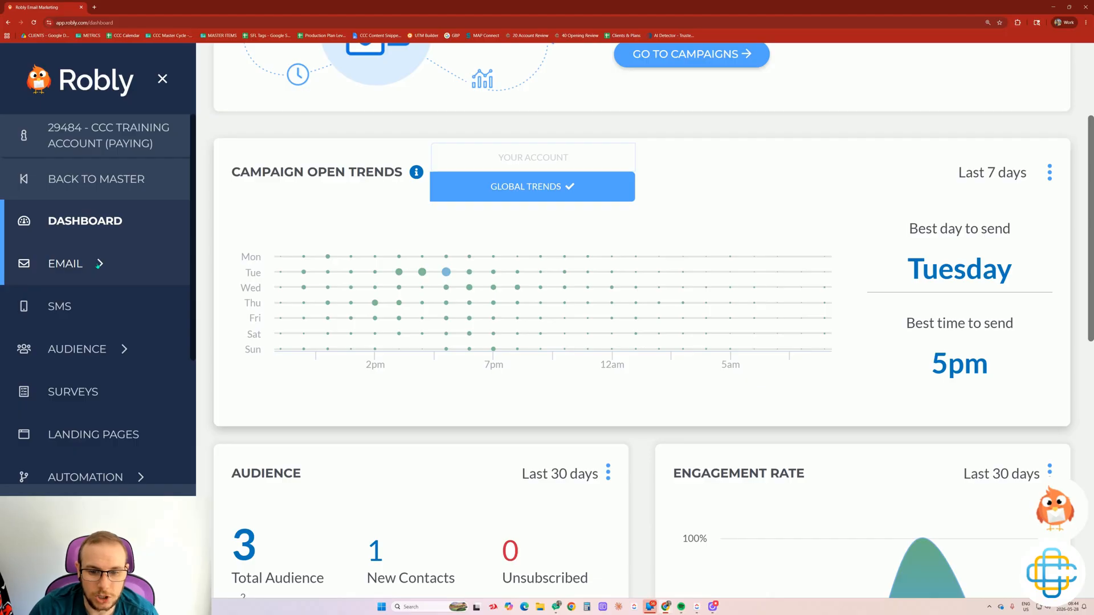
pyautogui.click(97, 266)
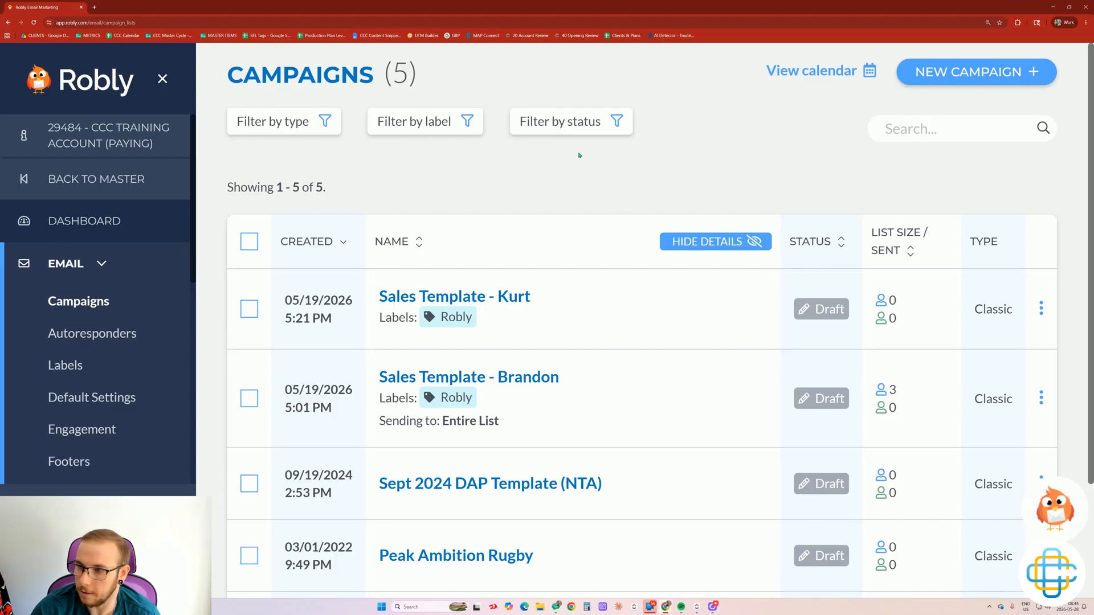
# Create a new campaign of the Classic single-version type.
pyautogui.click(960, 75)
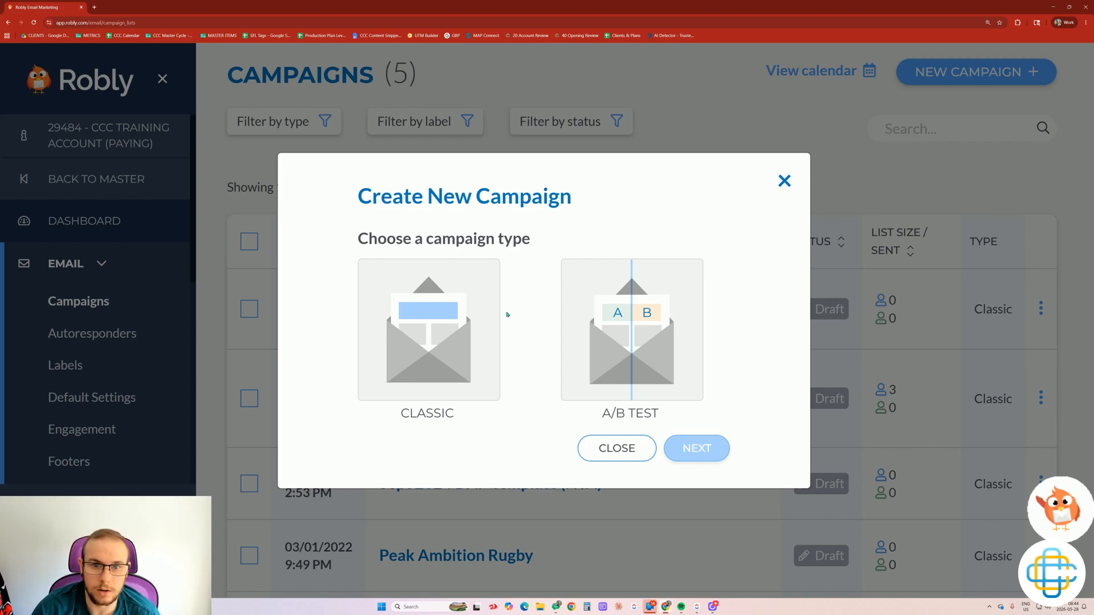
pyautogui.click(433, 318)
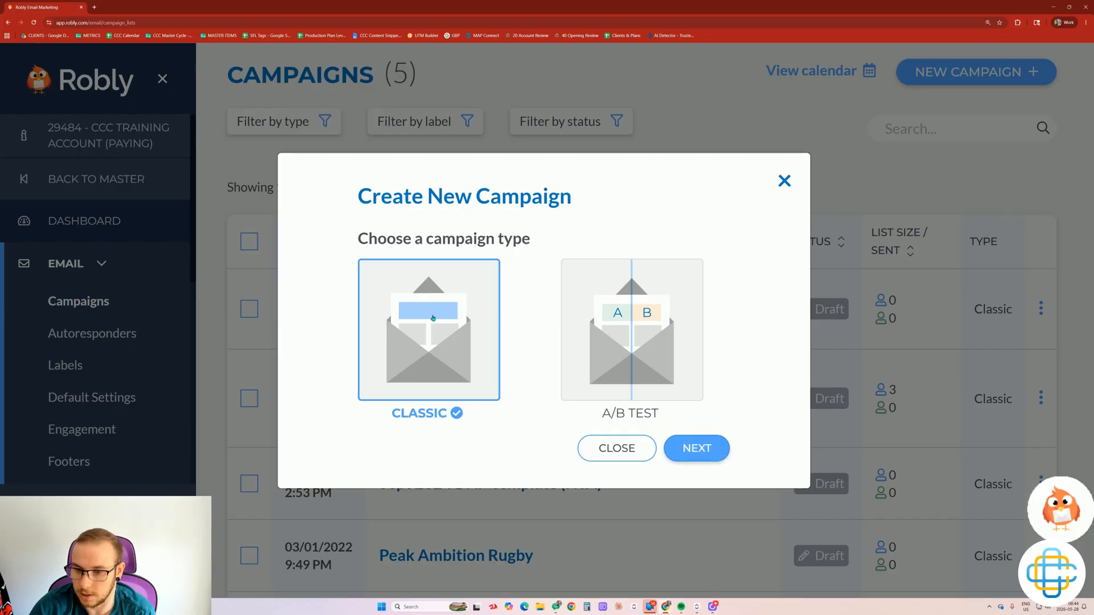
pyautogui.click(707, 456)
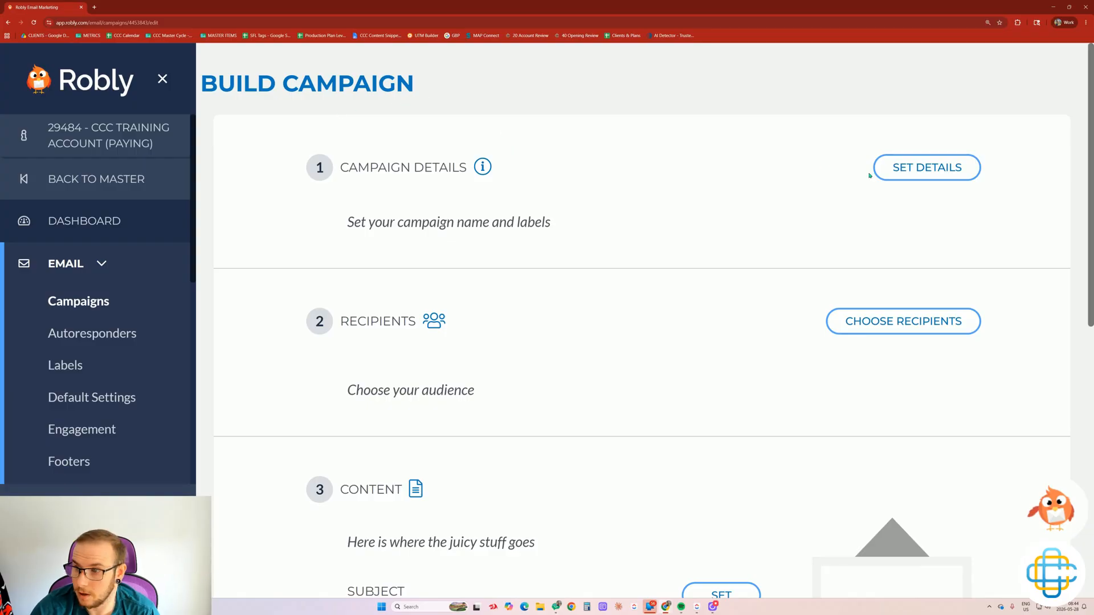
# Name the campaign 'Test' and tag it with the Robly label.
pyautogui.scroll(-5, 659, 268)
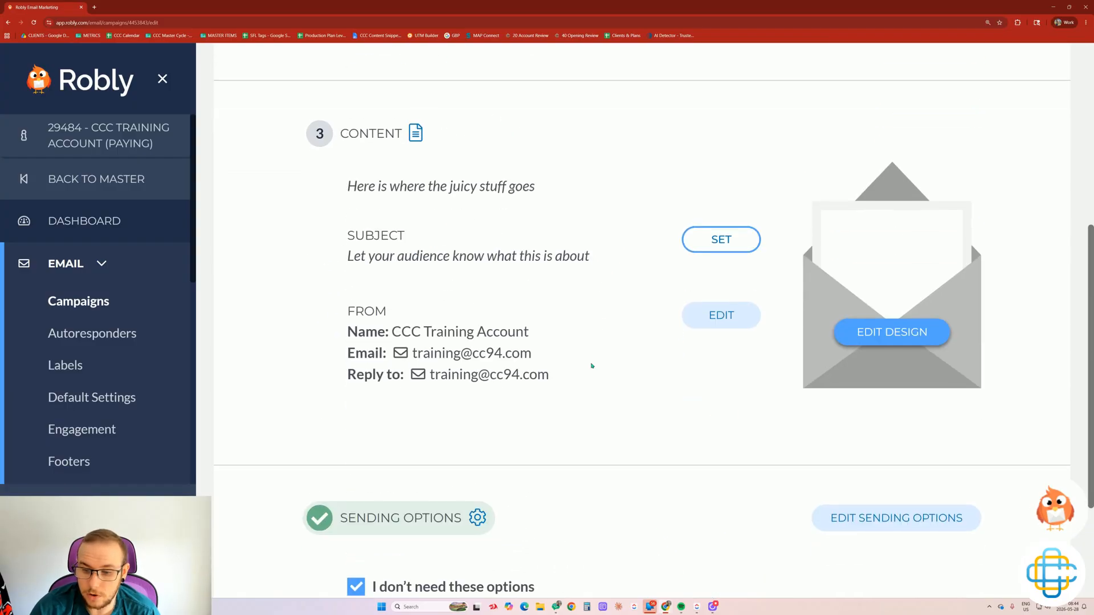
pyautogui.scroll(5, 655, 254)
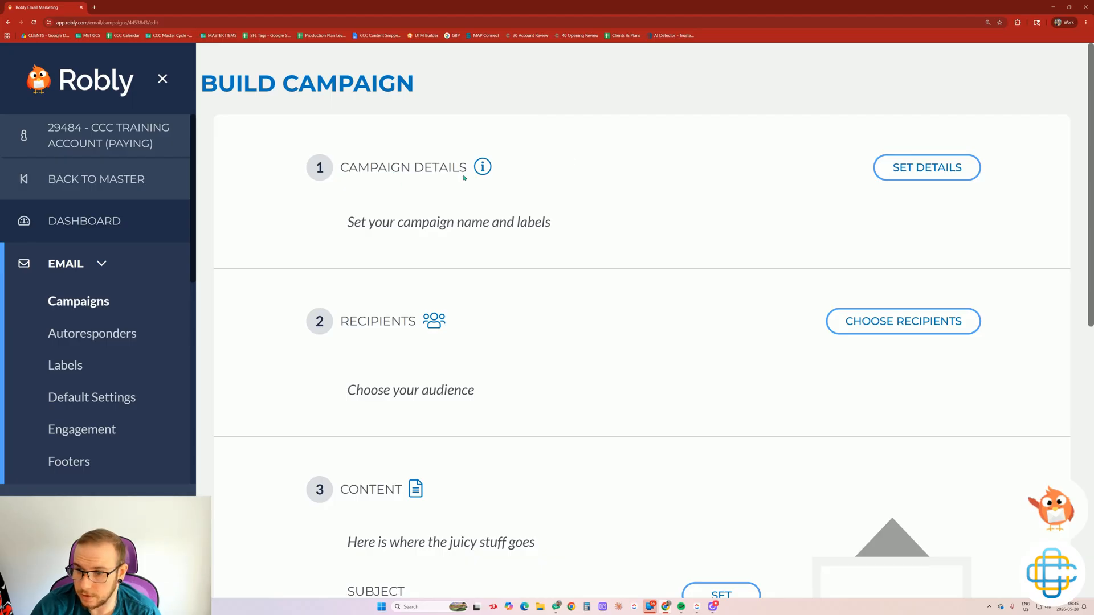
pyautogui.click(897, 169)
pyautogui.click(421, 255)
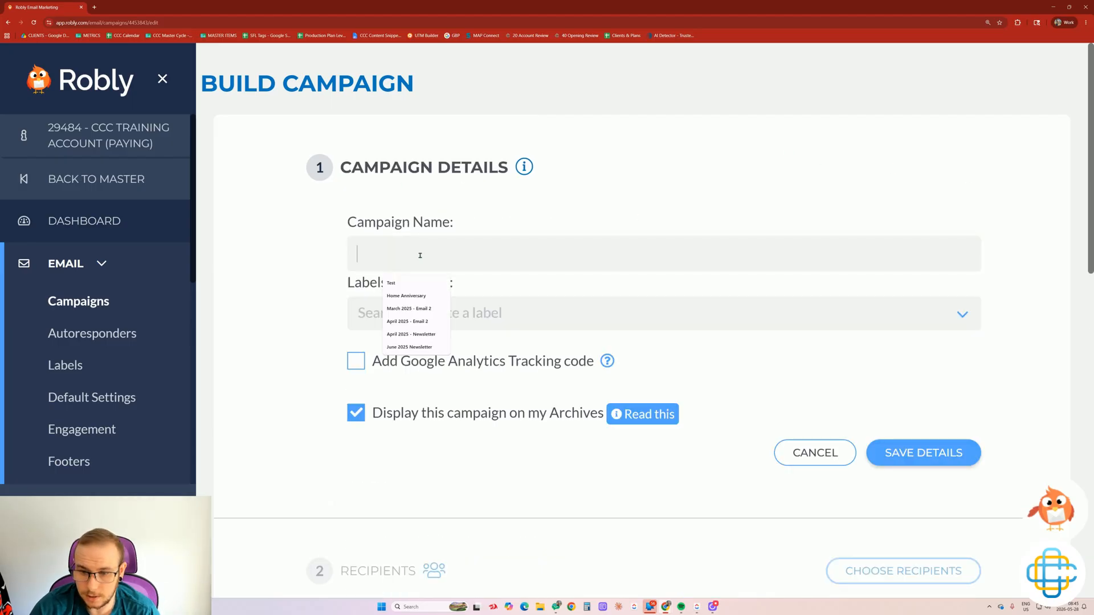
pyautogui.write('Test')
pyautogui.click(392, 284)
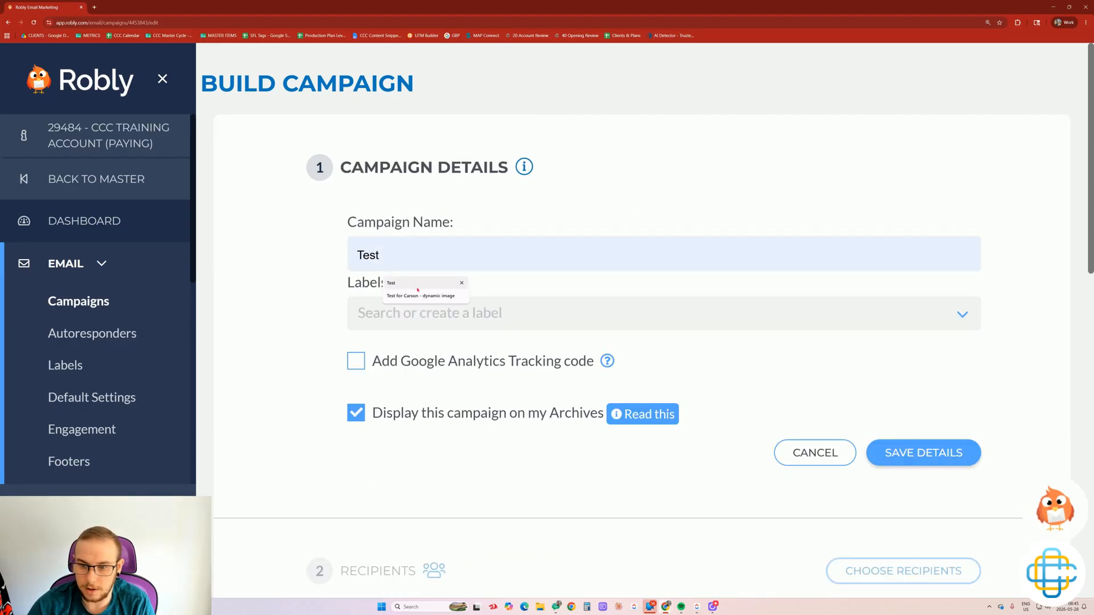
pyautogui.click(371, 313)
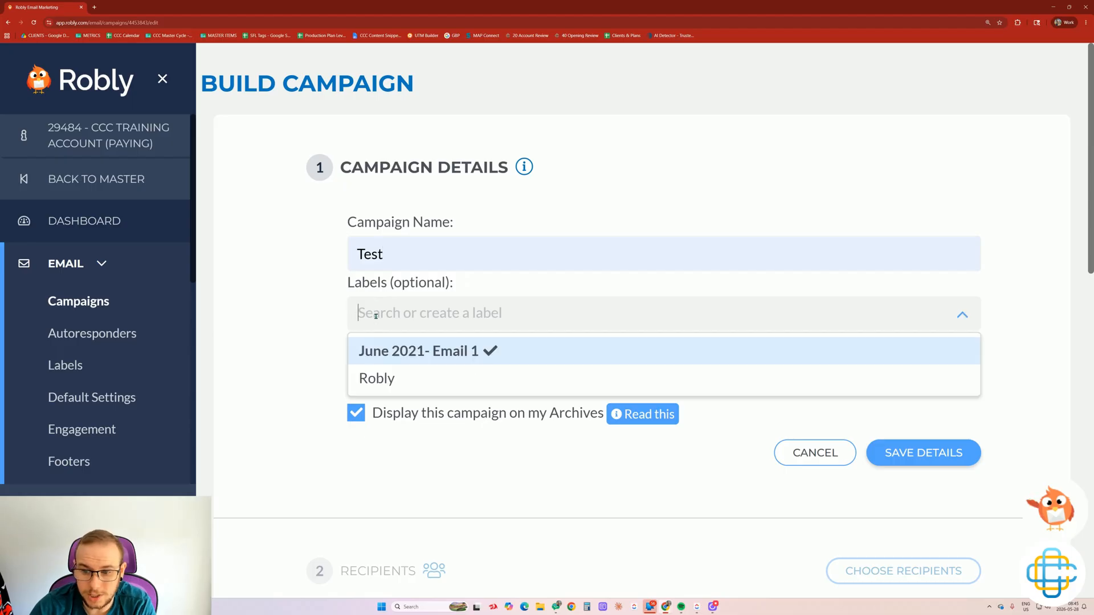
pyautogui.click(387, 375)
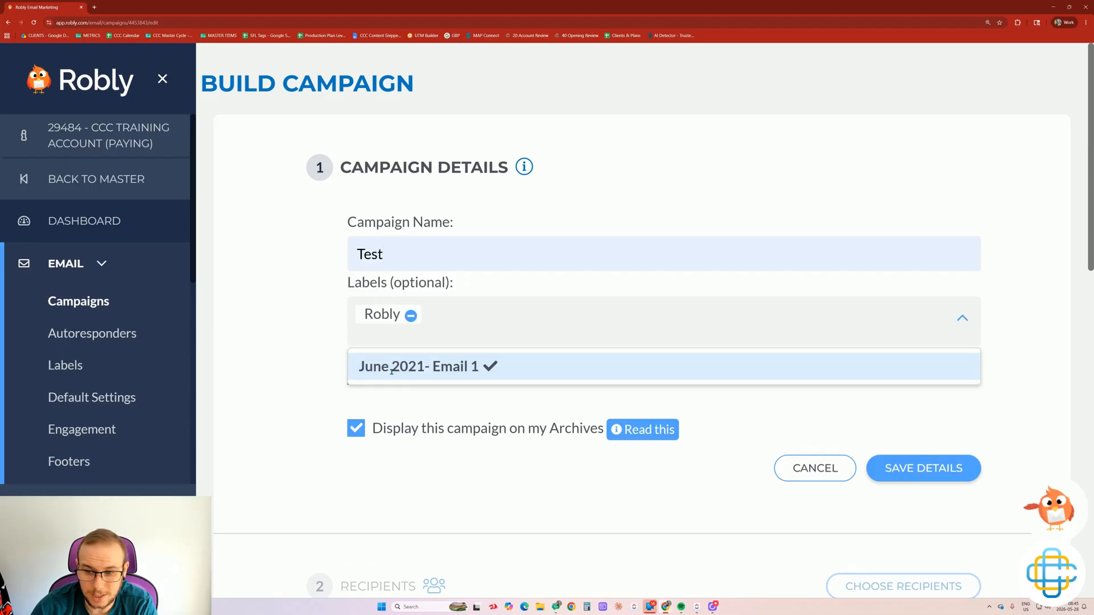
pyautogui.click(310, 361)
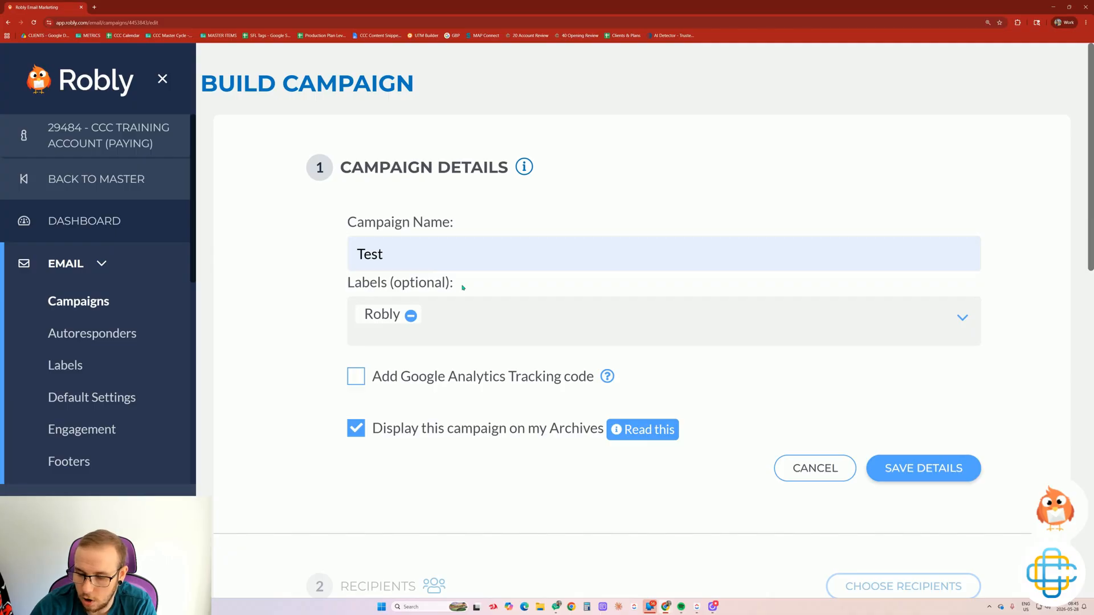
# Turn on Google Analytics tracking, keep the campaign shown in the archive, and save the details.
pyautogui.click(357, 378)
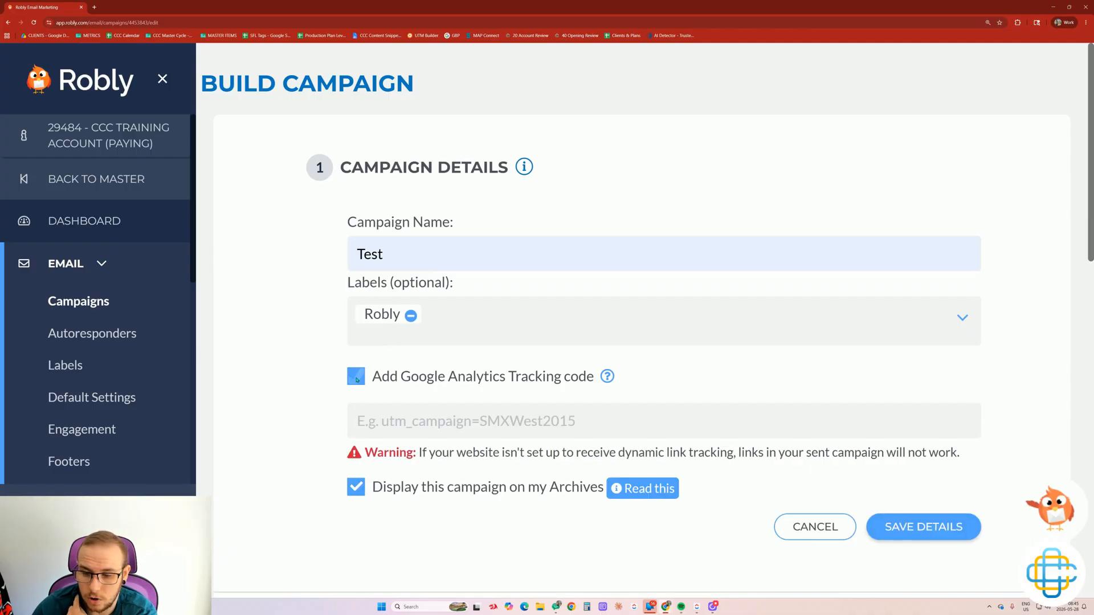
pyautogui.click(385, 422)
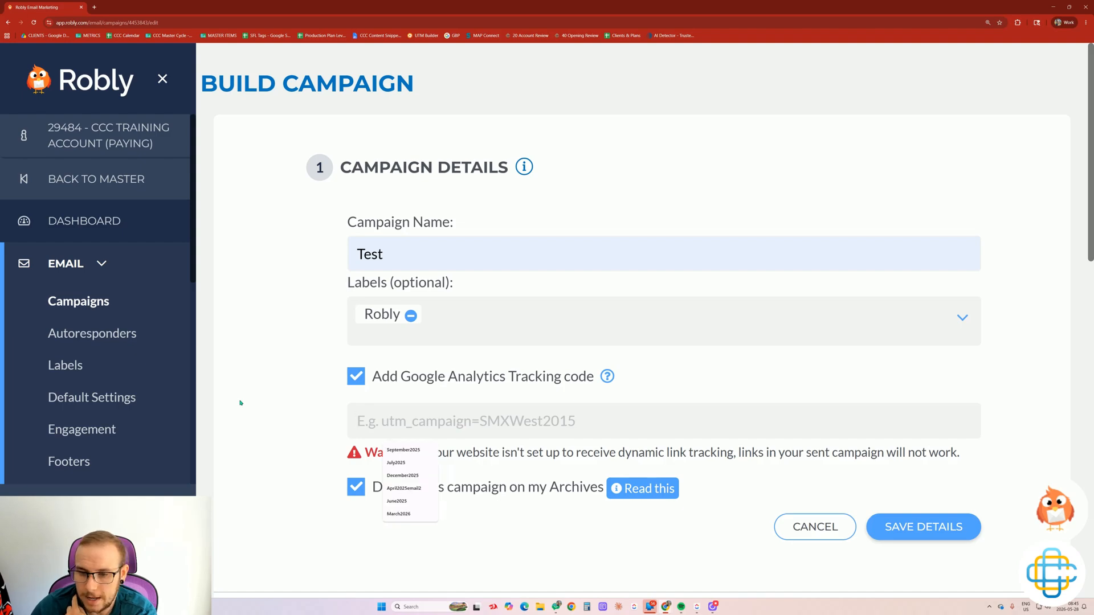
pyautogui.click(286, 402)
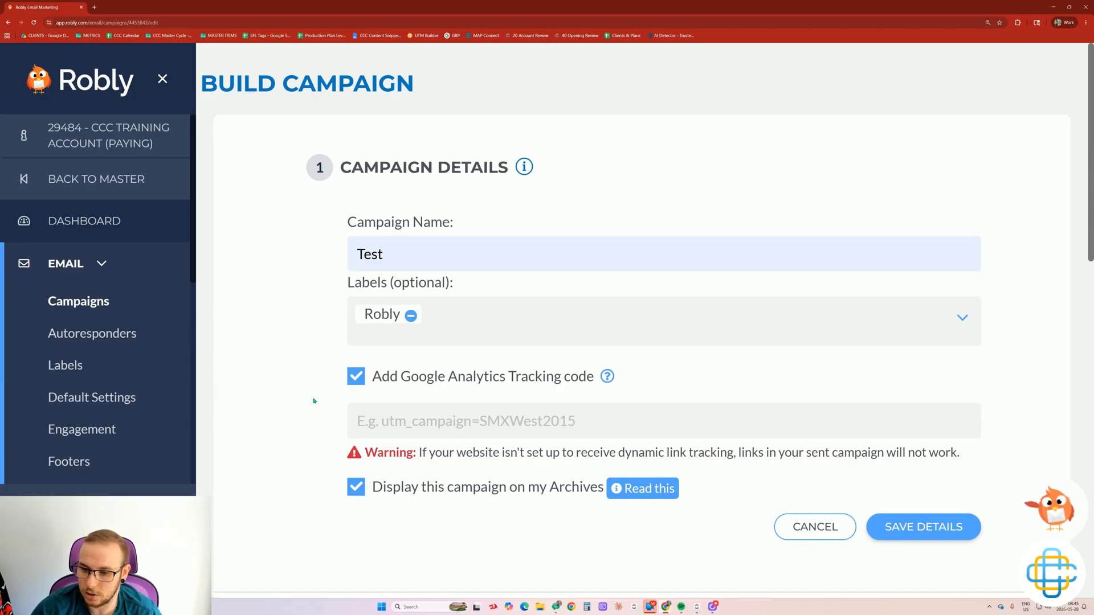
pyautogui.scroll(-1, 360, 434)
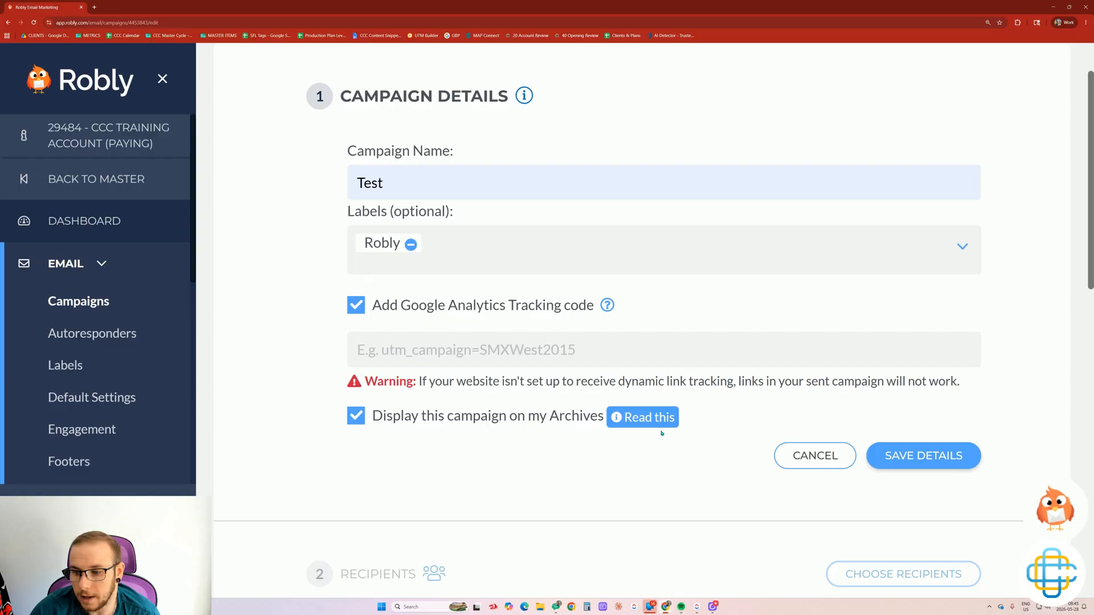
pyautogui.click(625, 418)
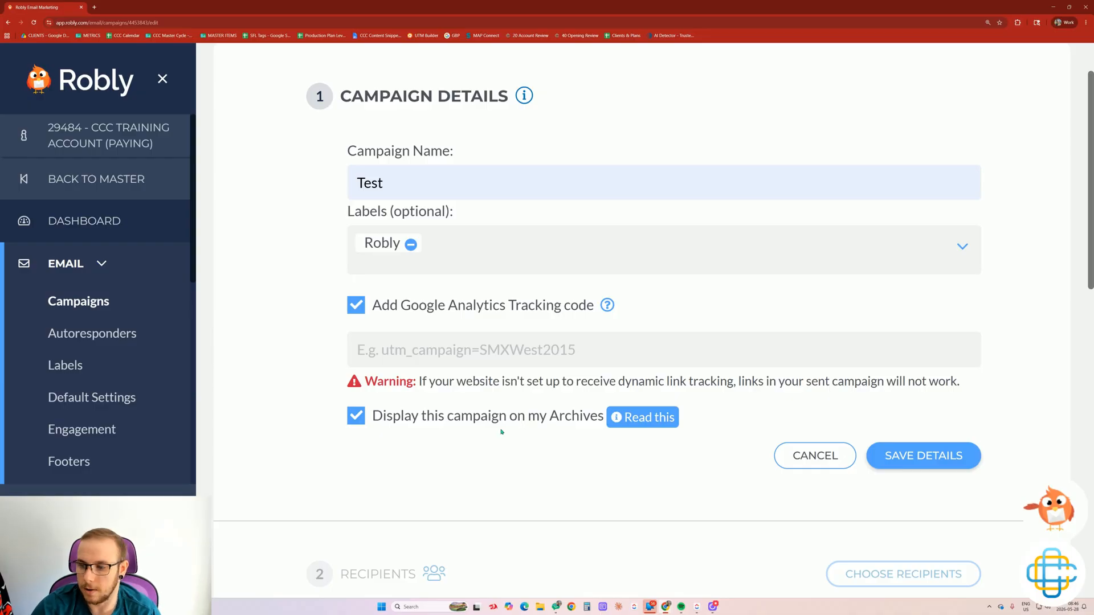
pyautogui.click(892, 454)
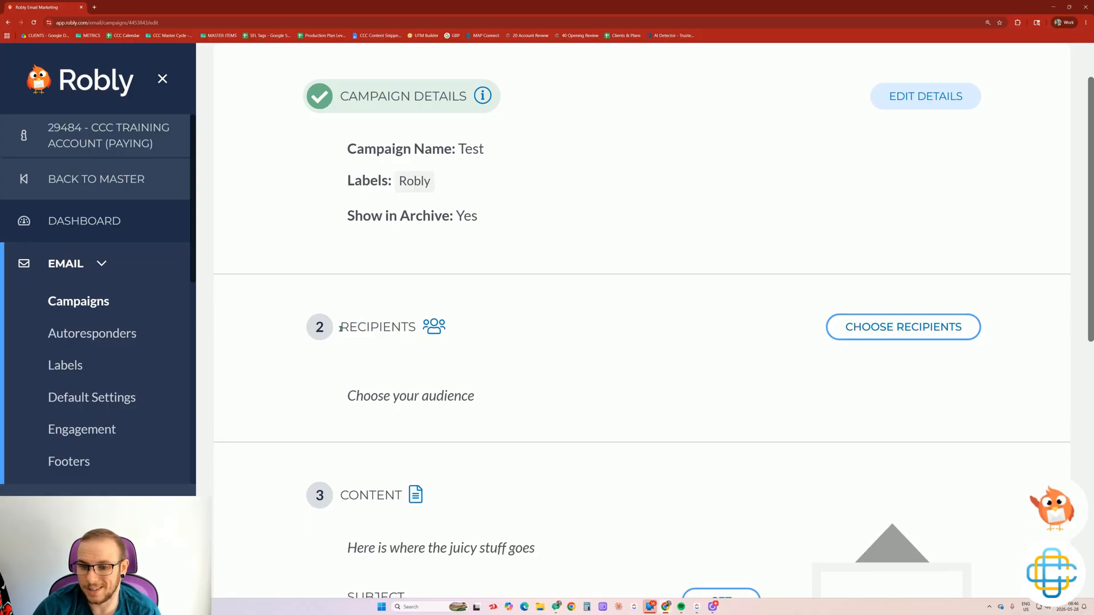
# Send the campaign to the entire list, leaving tagged-contact and exclusion options off.
pyautogui.click(865, 332)
pyautogui.scroll(-1, 381, 330)
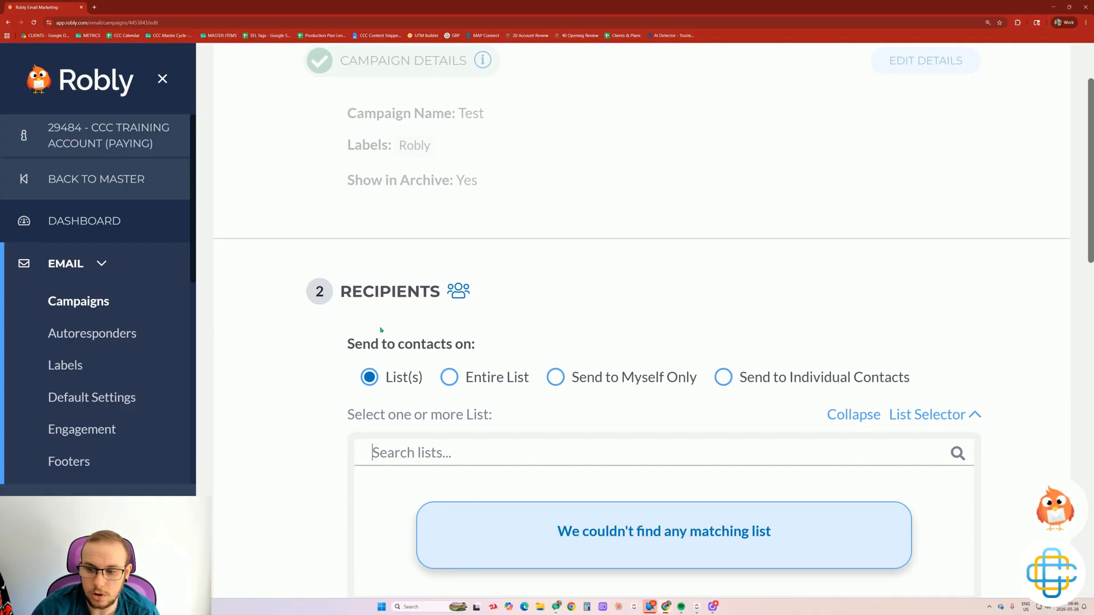
pyautogui.scroll(-1, 480, 430)
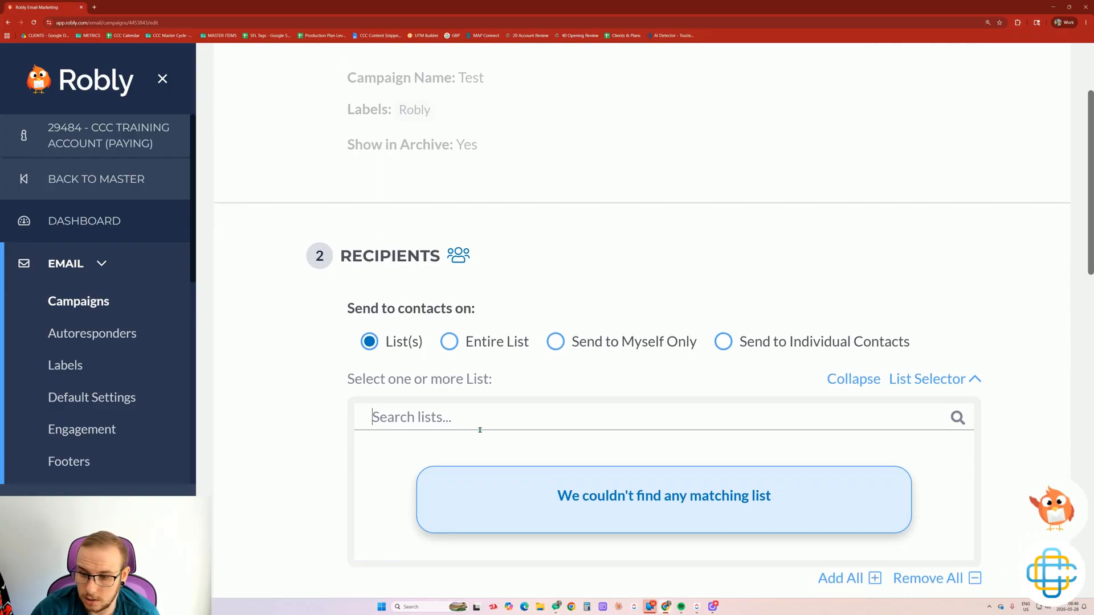
pyautogui.click(465, 345)
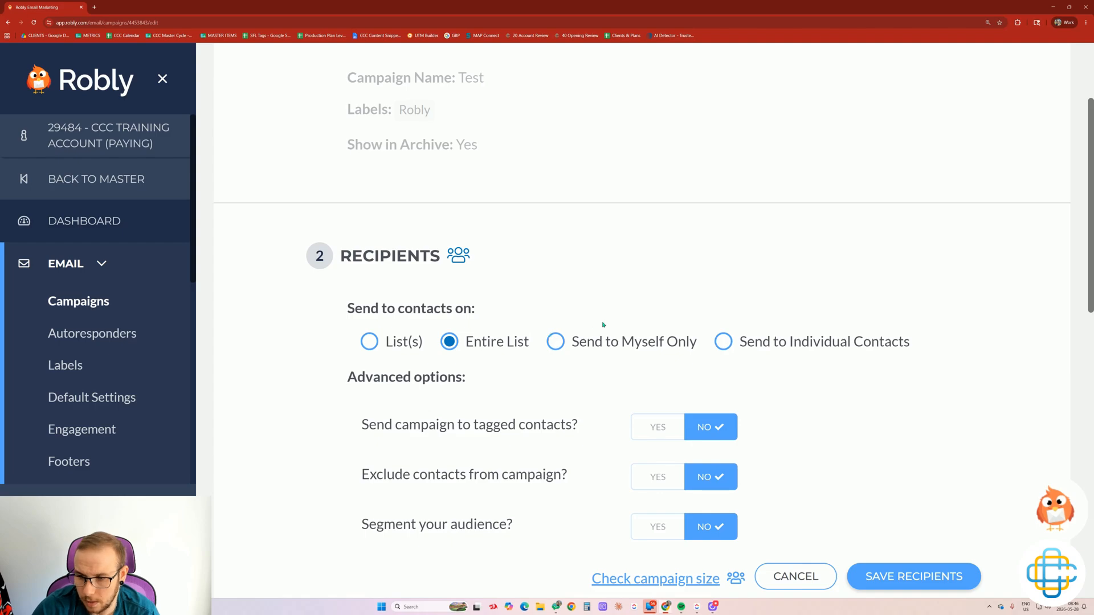
pyautogui.moveTo(660, 343); pyautogui.dragTo(627, 346)
pyautogui.click(633, 318)
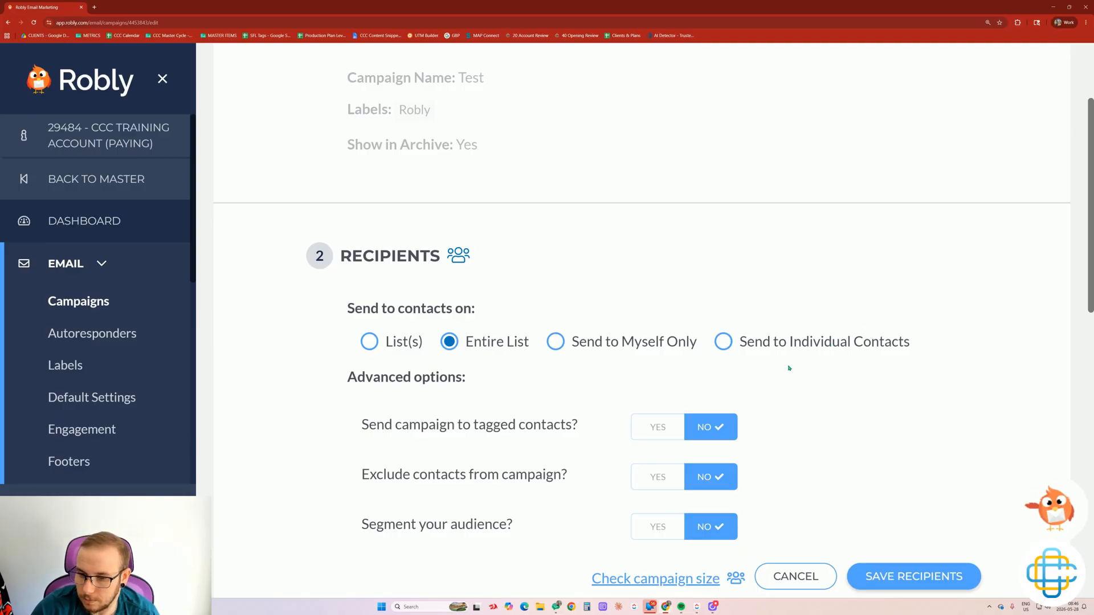
pyautogui.scroll(-1, 630, 371)
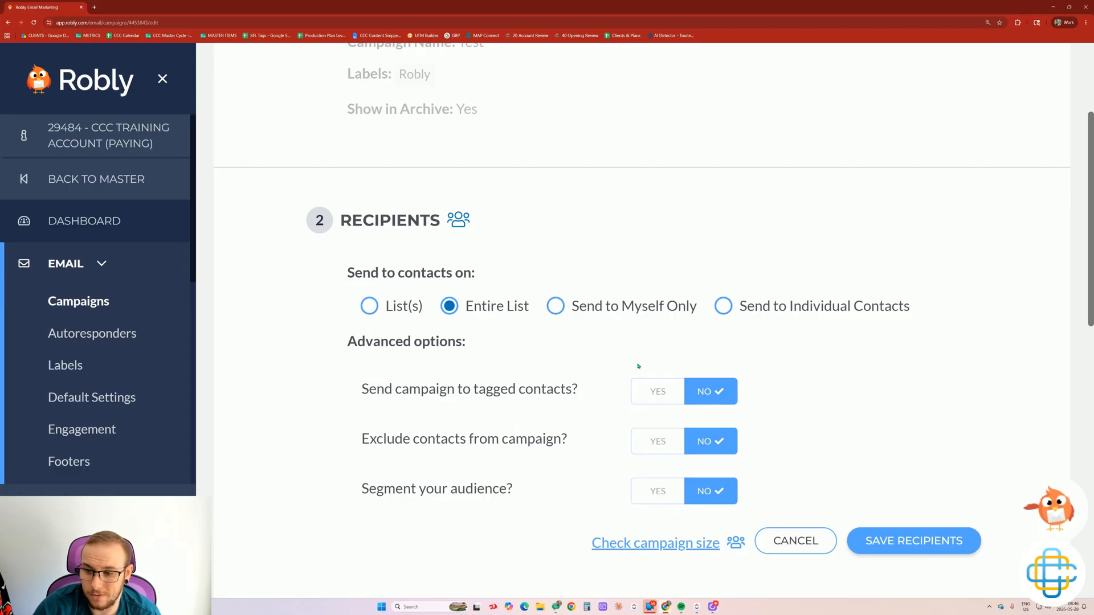
pyautogui.click(656, 393)
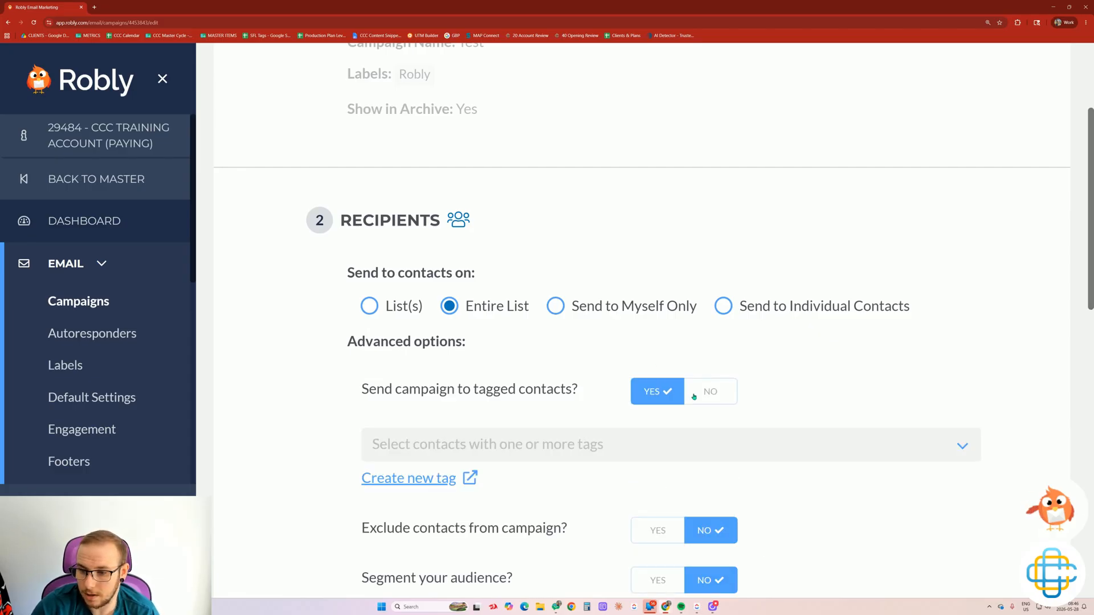
pyautogui.click(694, 394)
pyautogui.scroll(-1, 605, 395)
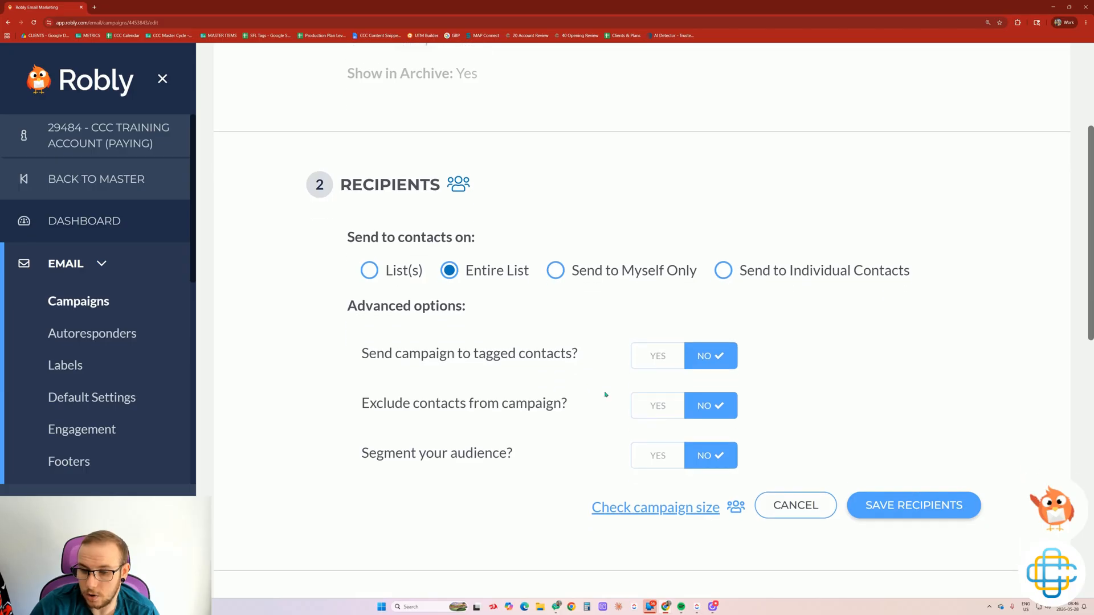
pyautogui.click(650, 406)
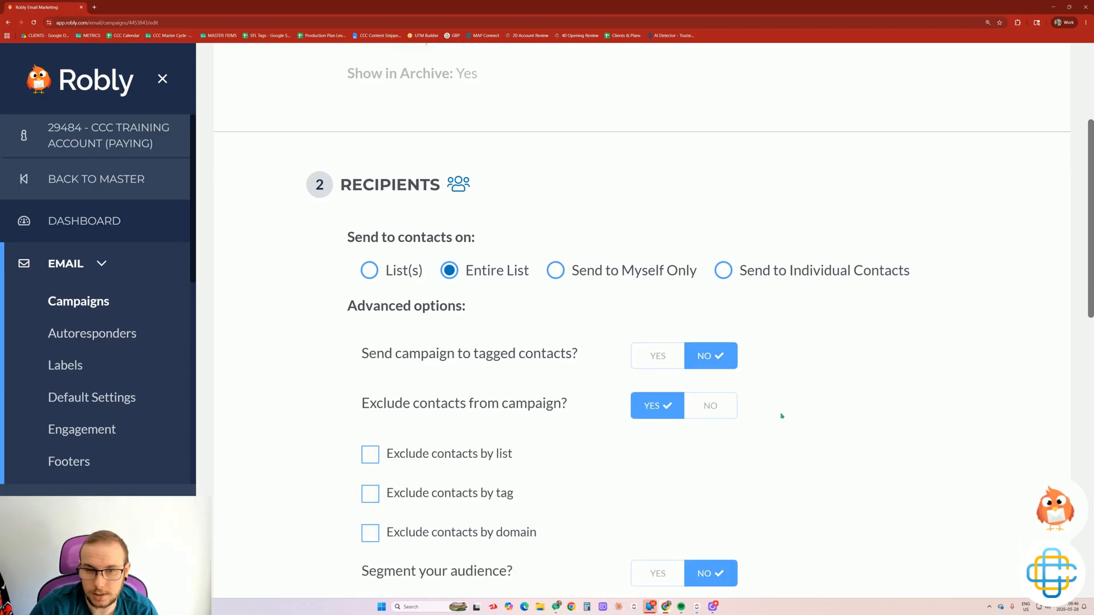
pyautogui.scroll(-2, 782, 416)
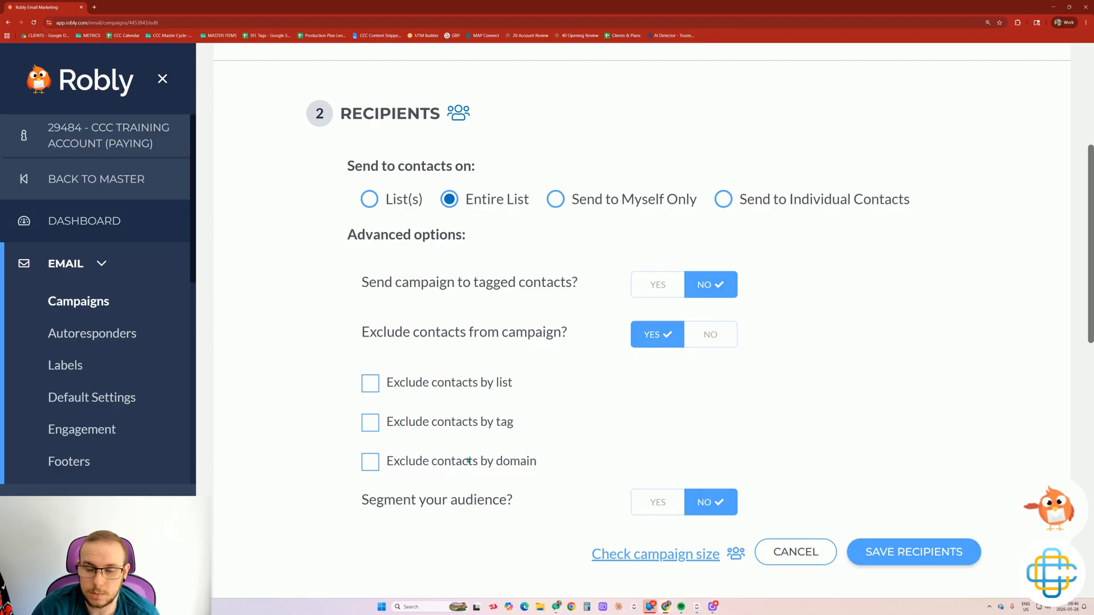
pyautogui.click(707, 335)
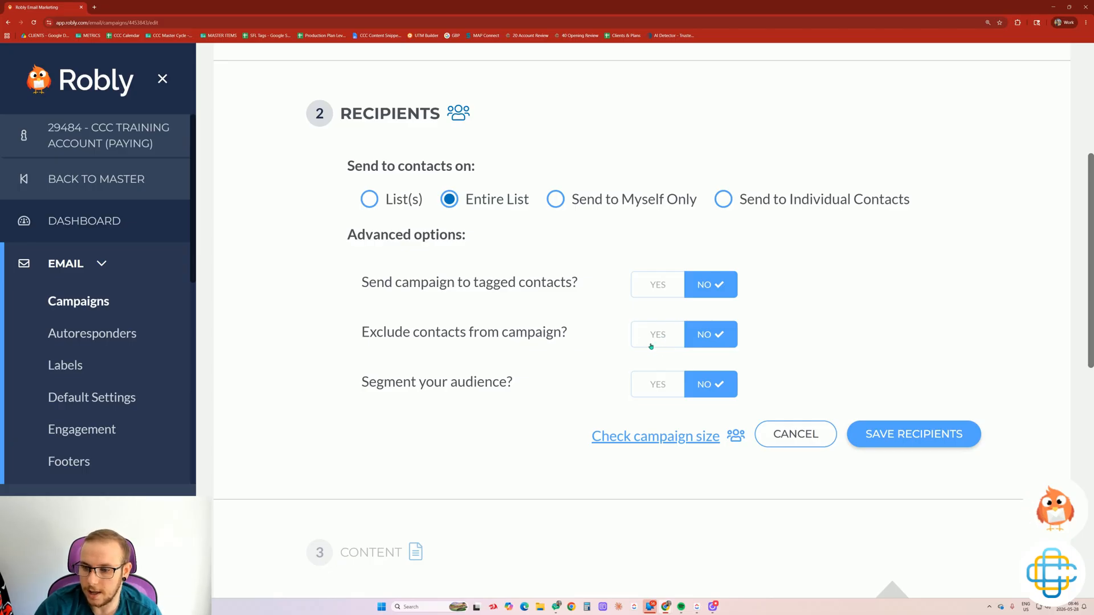
# Leave audience segmenting off, confirm 3 total contacts, and save the recipients.
pyautogui.click(659, 386)
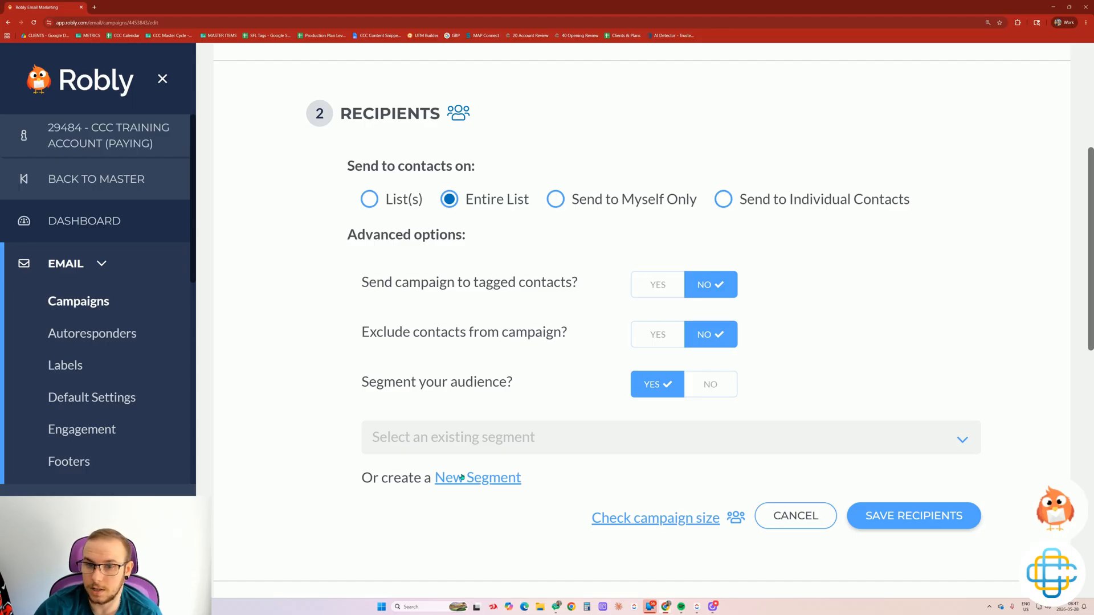
pyautogui.click(707, 385)
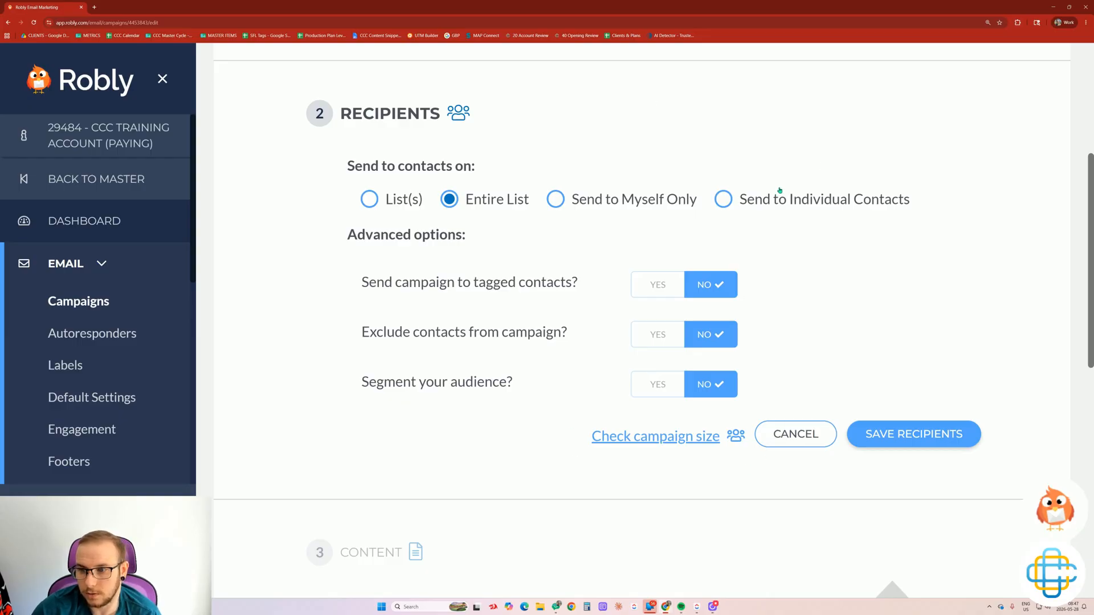
pyautogui.click(603, 442)
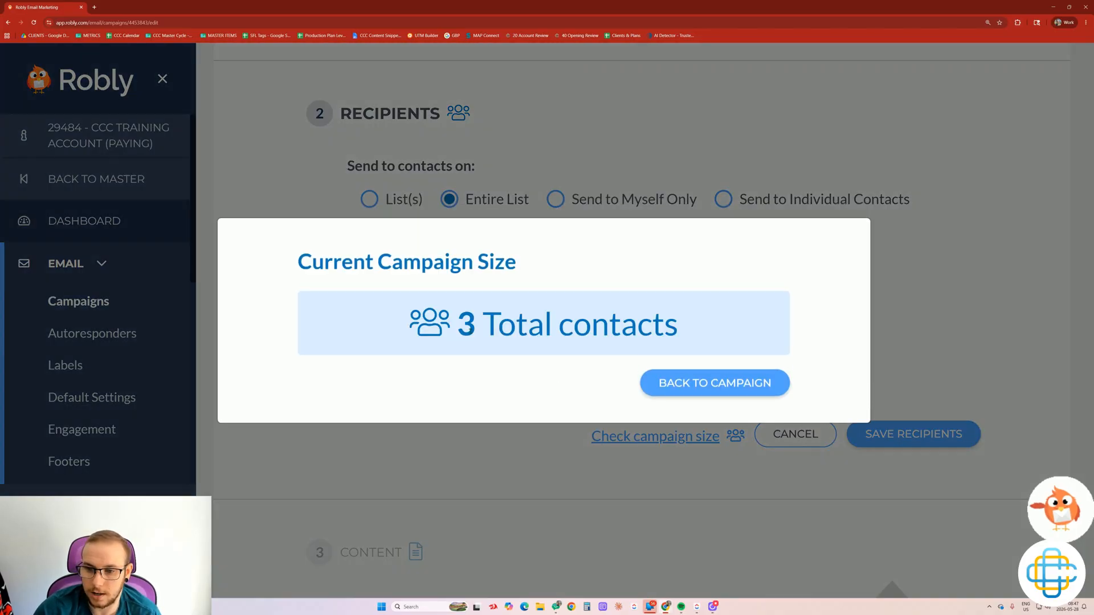
pyautogui.moveTo(335, 285); pyautogui.dragTo(713, 325)
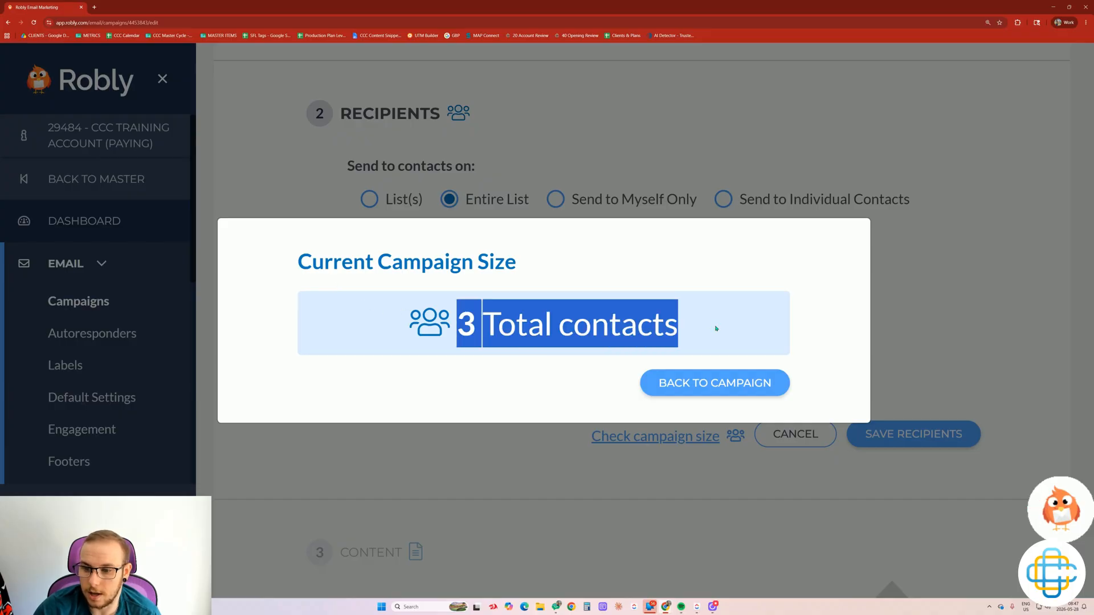
pyautogui.click(715, 383)
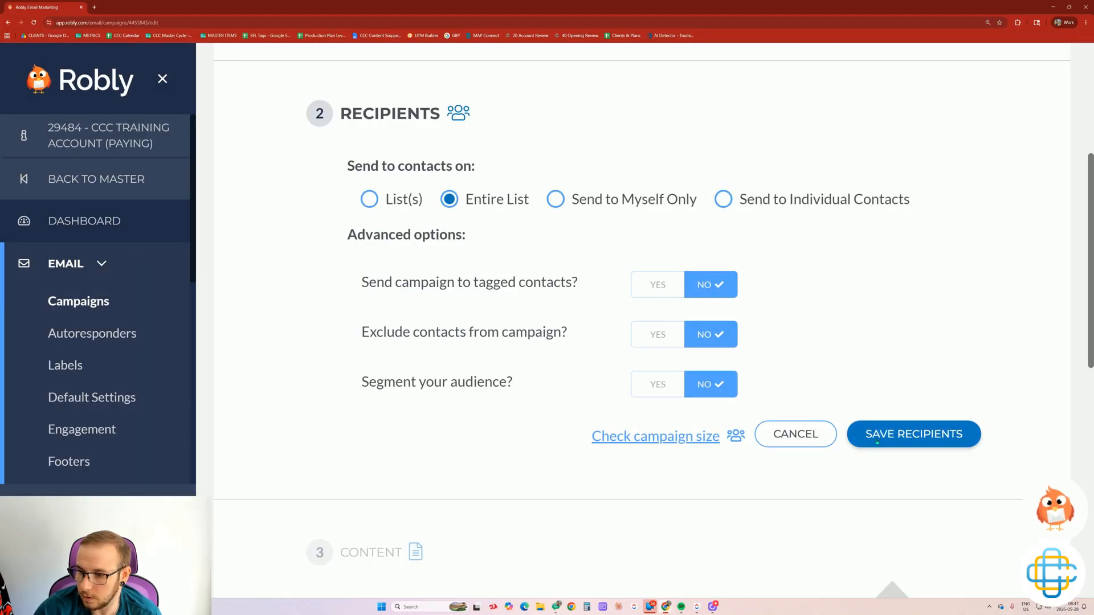
pyautogui.click(916, 433)
# Enter the draft subject line '20% Off your next order'.
pyautogui.scroll(-2, 596, 350)
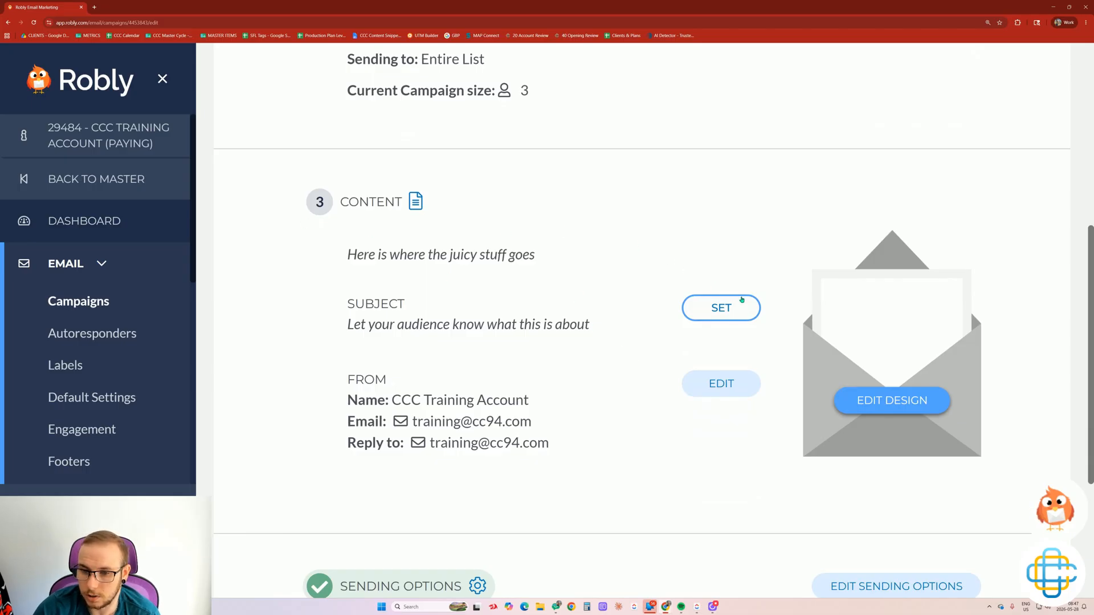
pyautogui.click(720, 307)
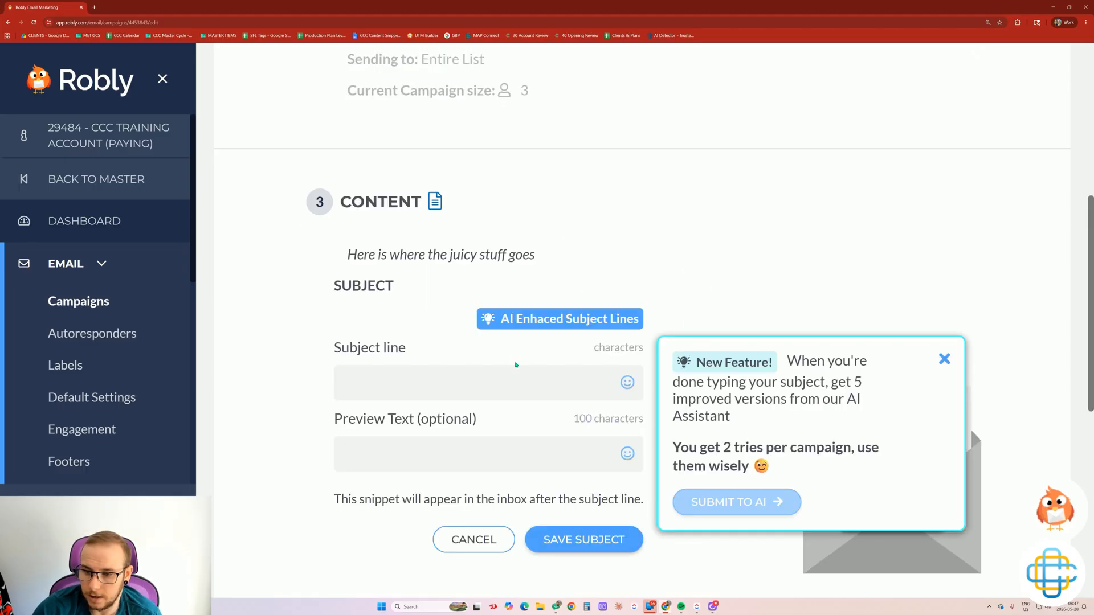
pyautogui.click(344, 378)
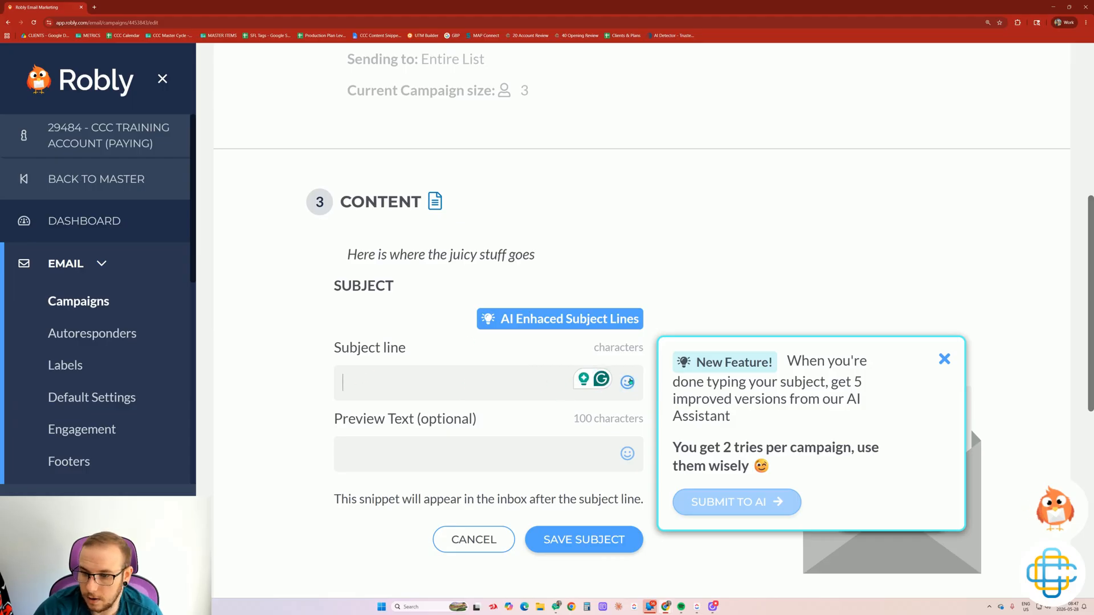
pyautogui.click(633, 382)
pyautogui.click(307, 404)
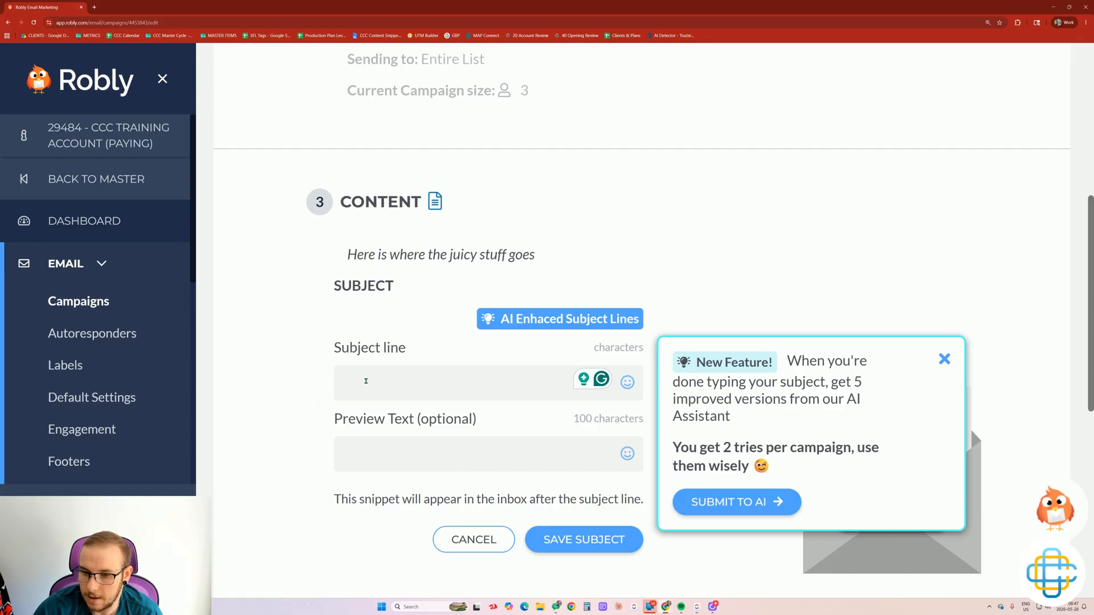
pyautogui.moveTo(495, 323); pyautogui.dragTo(701, 330)
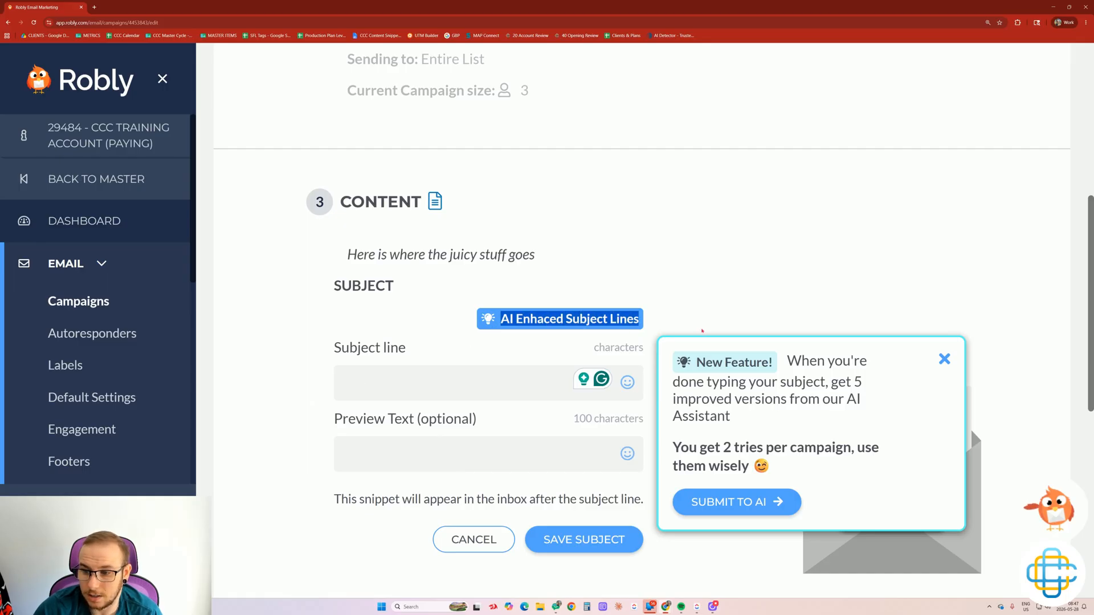
pyautogui.click(399, 391)
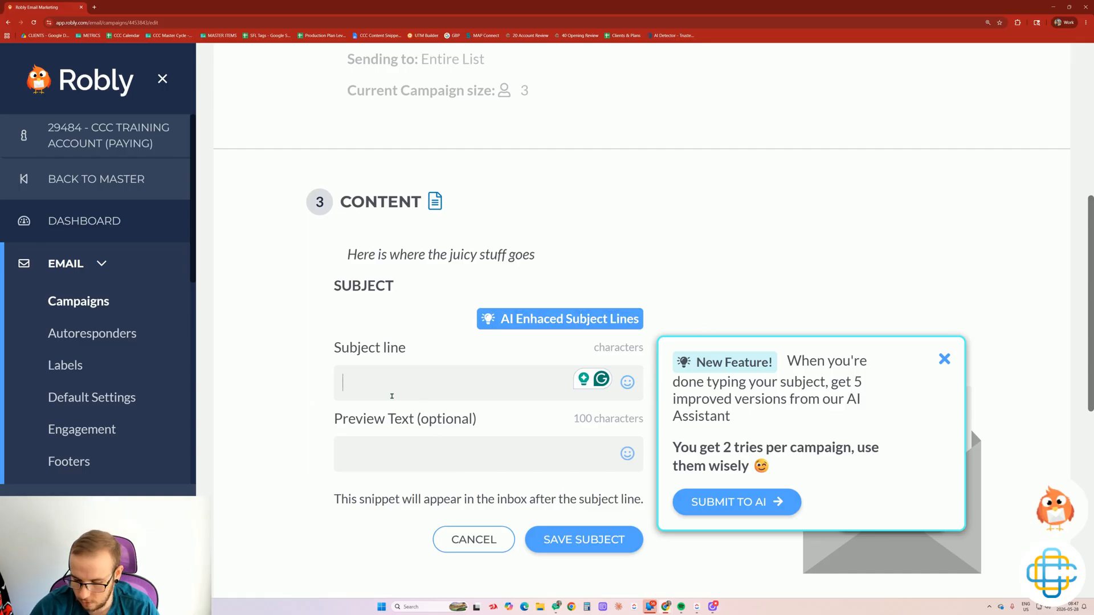
pyautogui.write('20% Off your ')
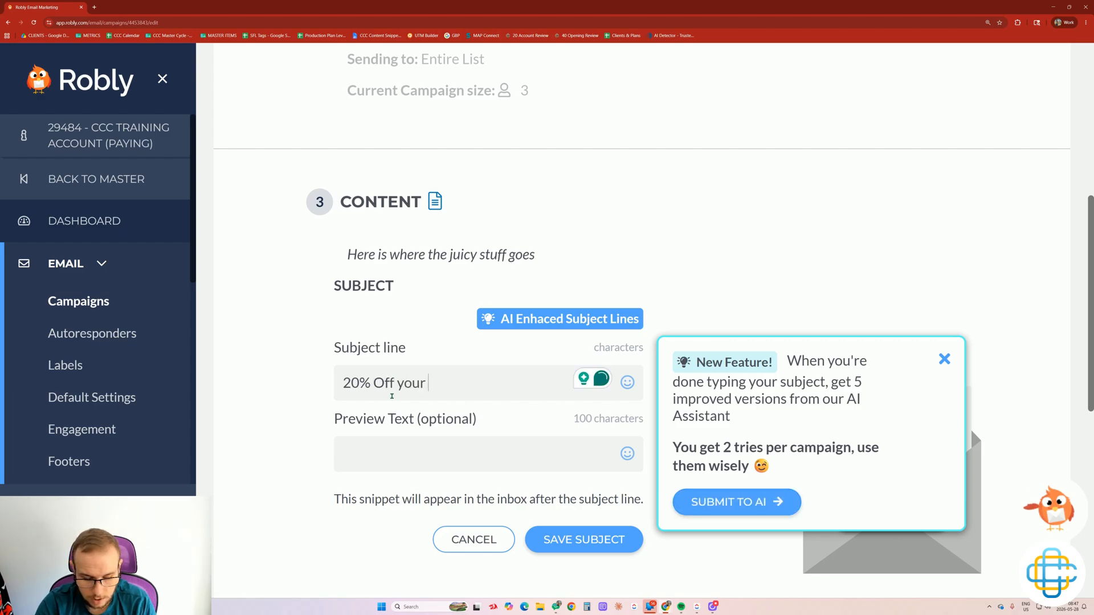
pyautogui.write('next order')
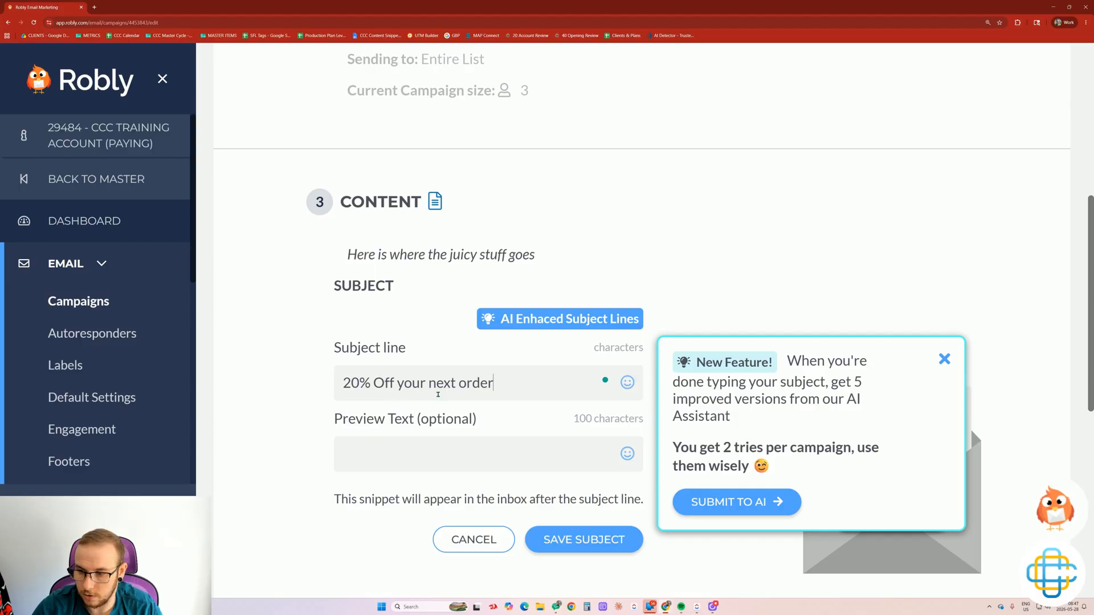
# Generate AI subject suggestions and use suggestion 5, 'Last chance: 20% off ends in 2 hours'.
pyautogui.click(750, 503)
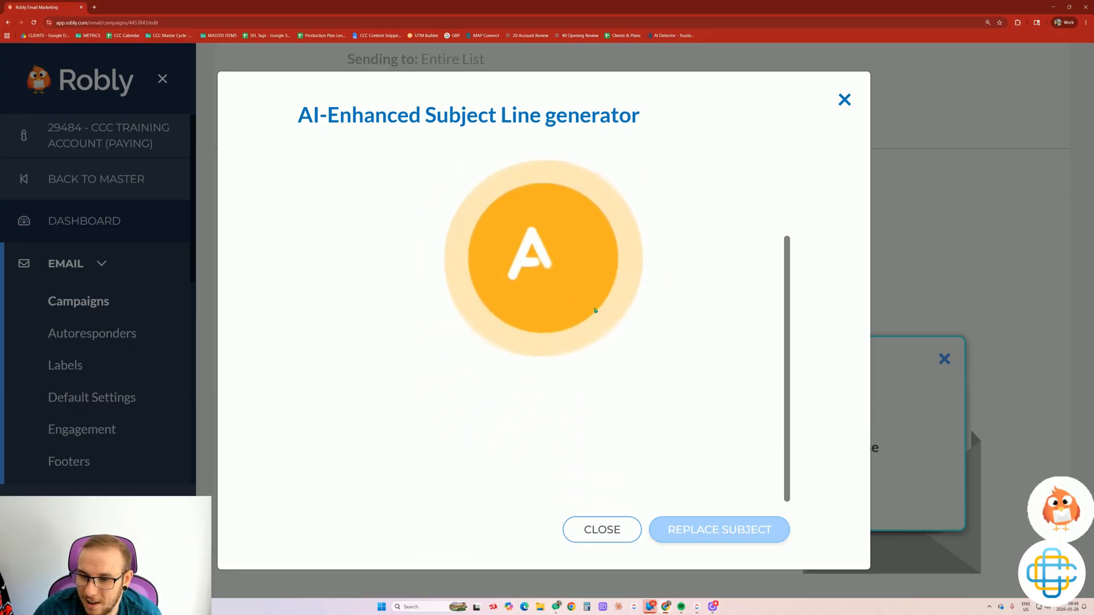
pyautogui.scroll(-8, 414, 236)
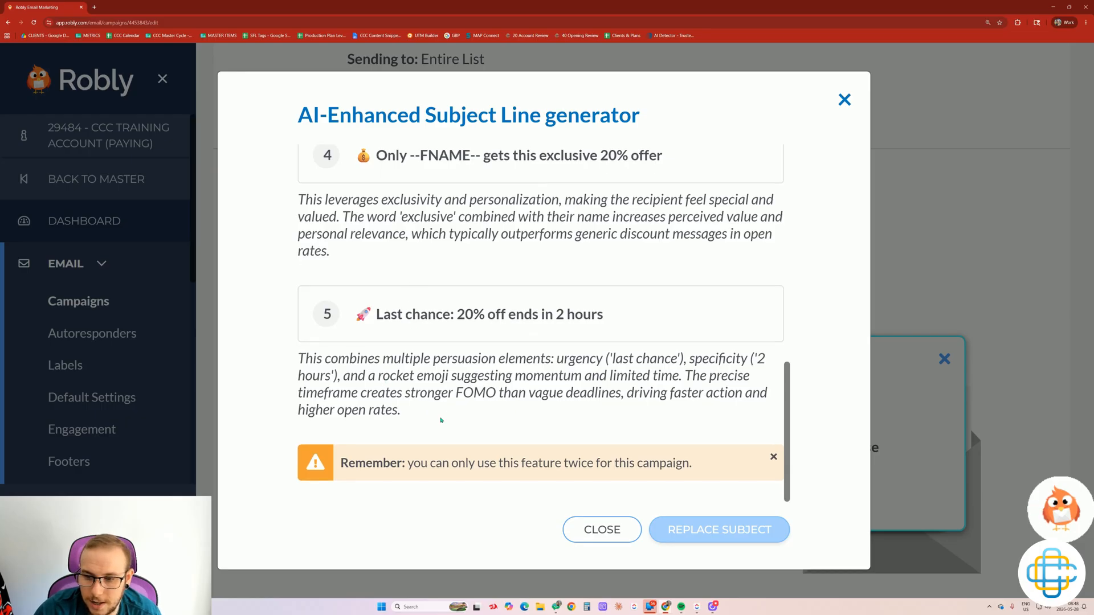
pyautogui.moveTo(439, 417); pyautogui.dragTo(295, 356)
pyautogui.moveTo(334, 252); pyautogui.dragTo(297, 198)
pyautogui.scroll(3, 355, 251)
pyautogui.scroll(4, 355, 251)
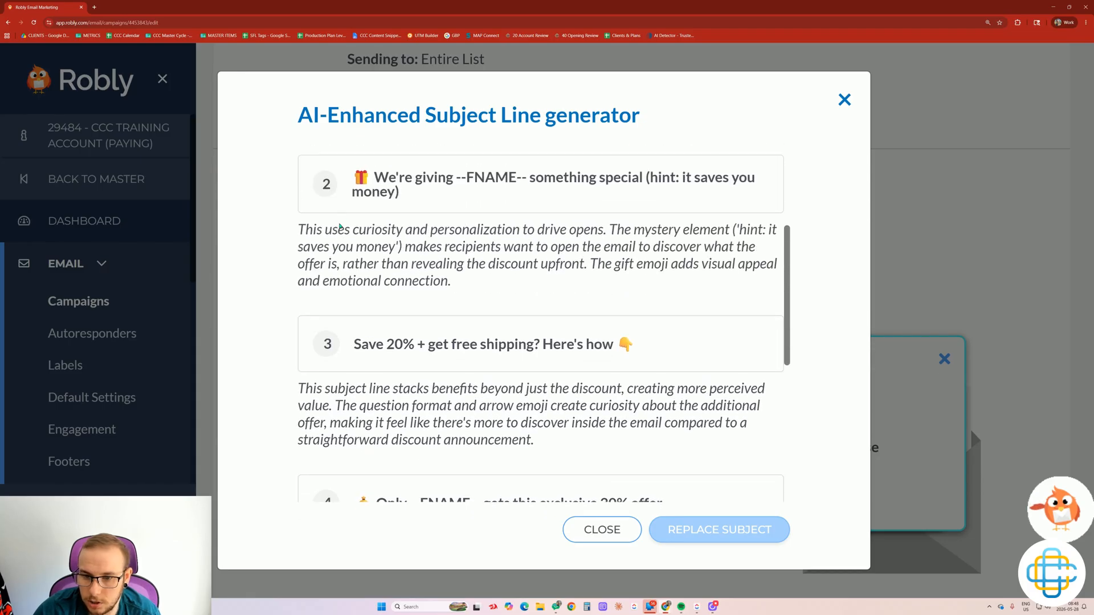
pyautogui.scroll(-5, 404, 262)
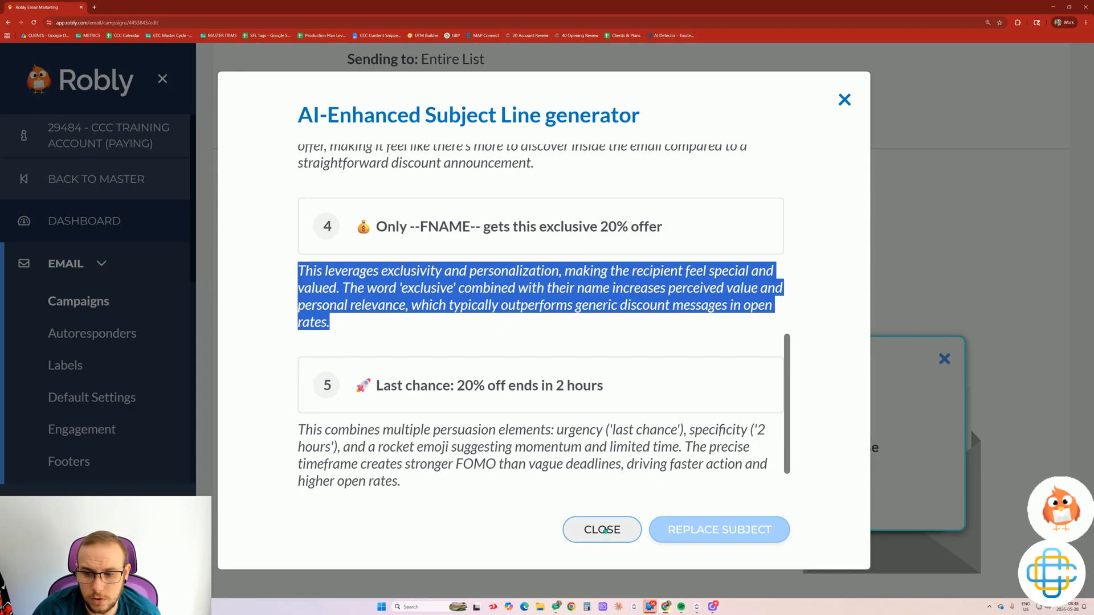
pyautogui.click(621, 394)
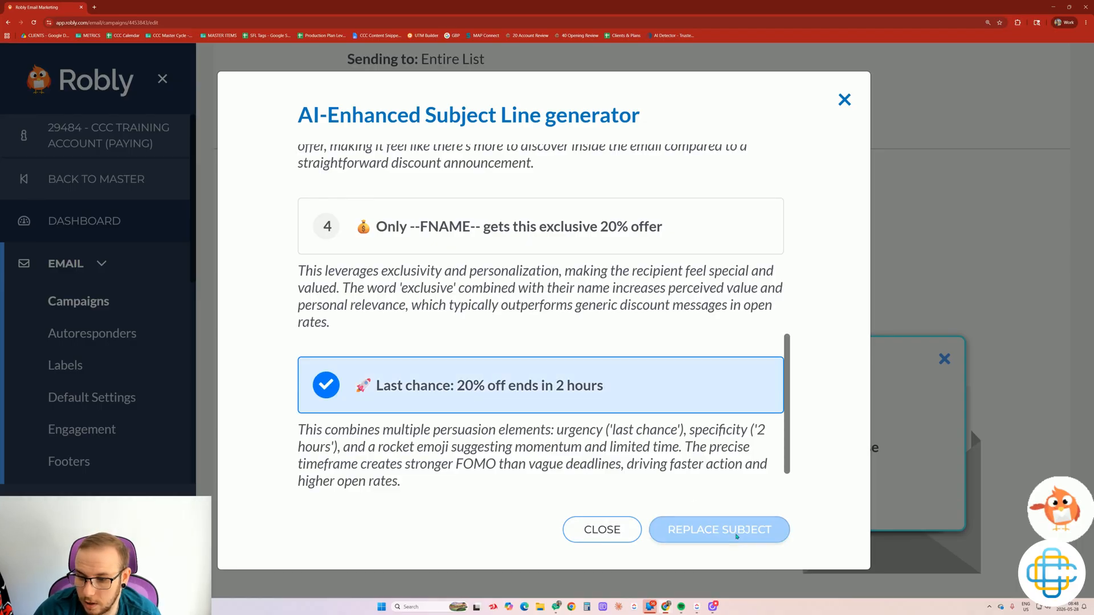
pyautogui.click(736, 535)
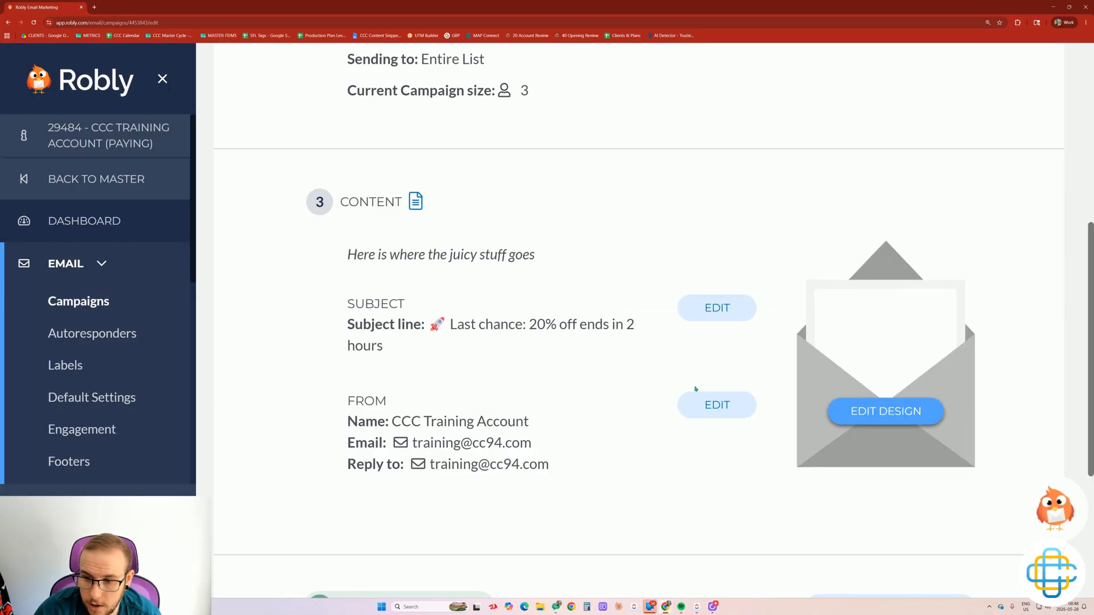
pyautogui.click(717, 307)
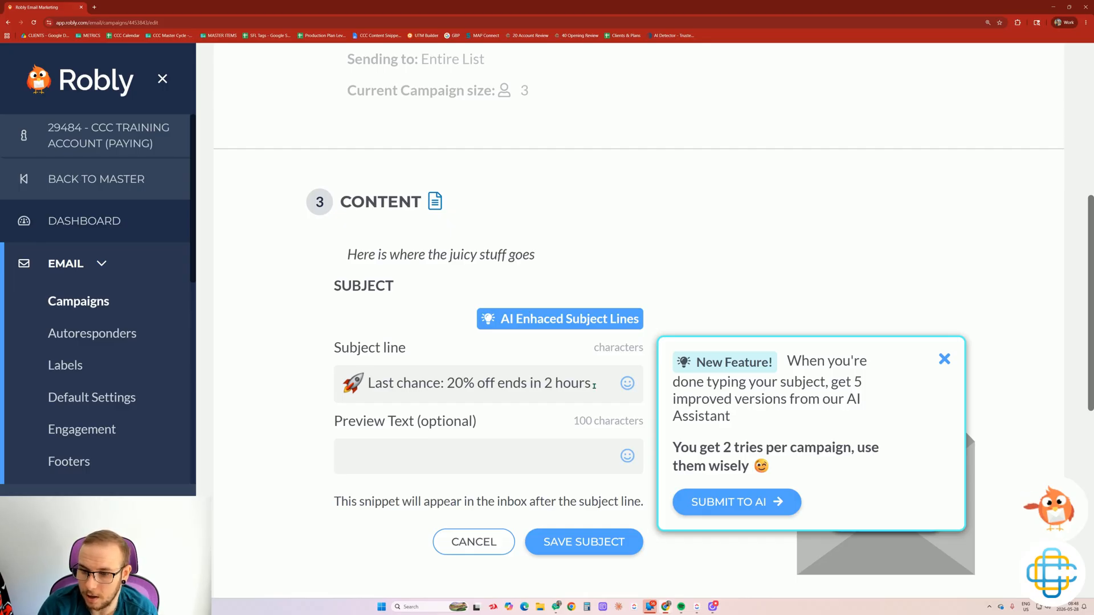
pyautogui.moveTo(754, 471); pyautogui.dragTo(672, 448)
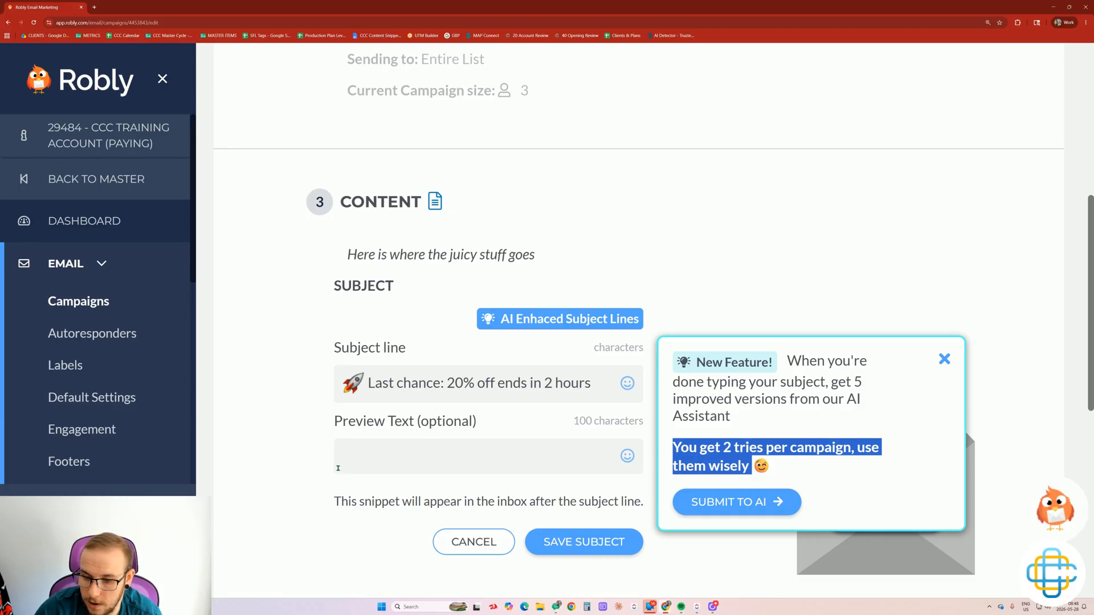
pyautogui.click(278, 475)
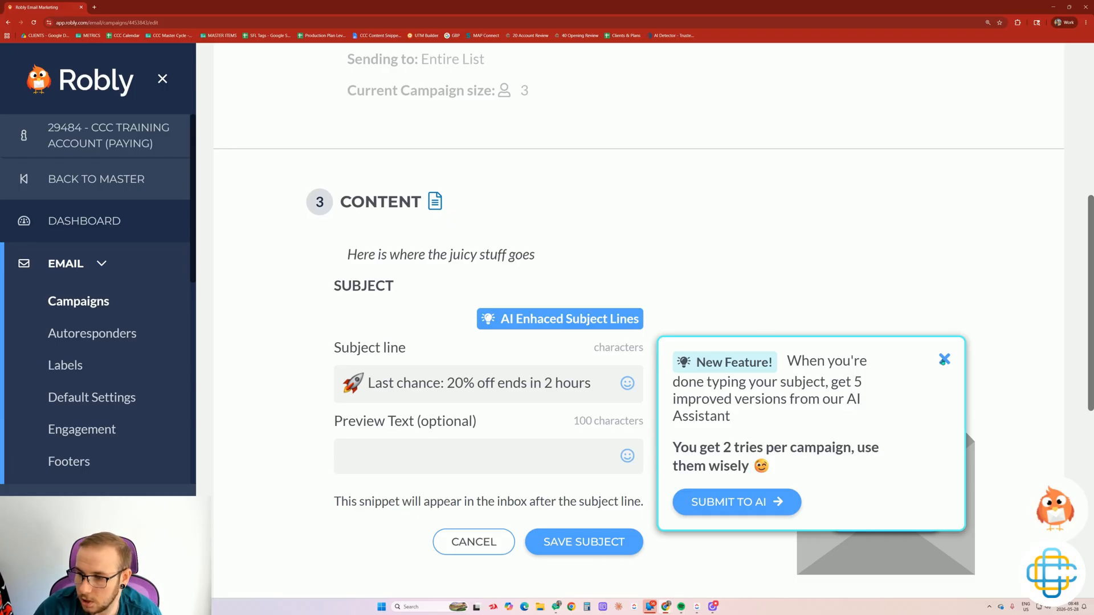
pyautogui.click(945, 359)
pyautogui.moveTo(414, 422); pyautogui.dragTo(334, 422)
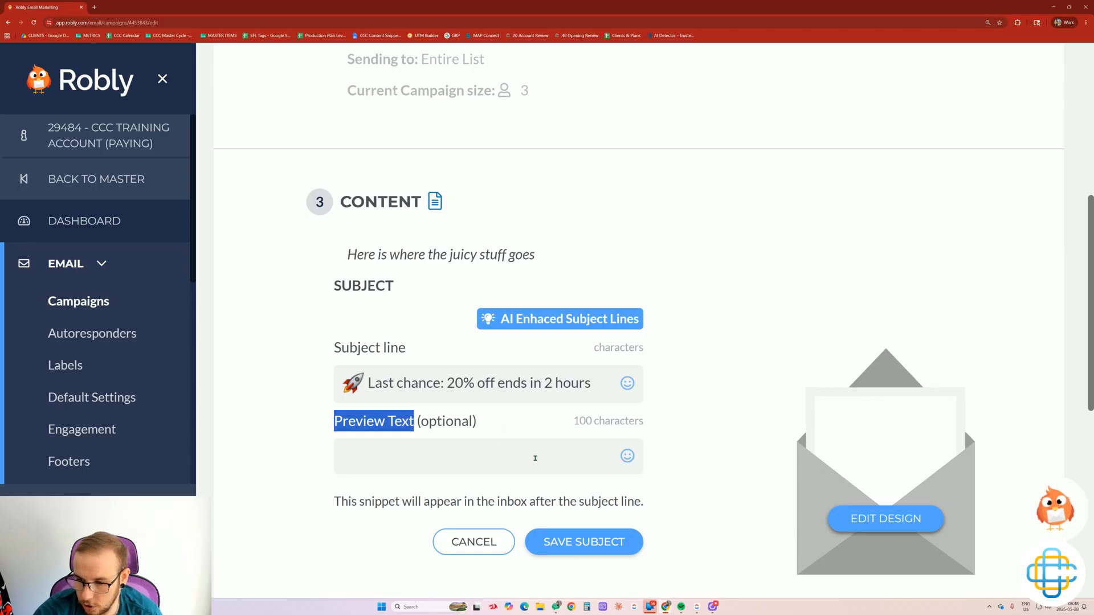
pyautogui.click(581, 541)
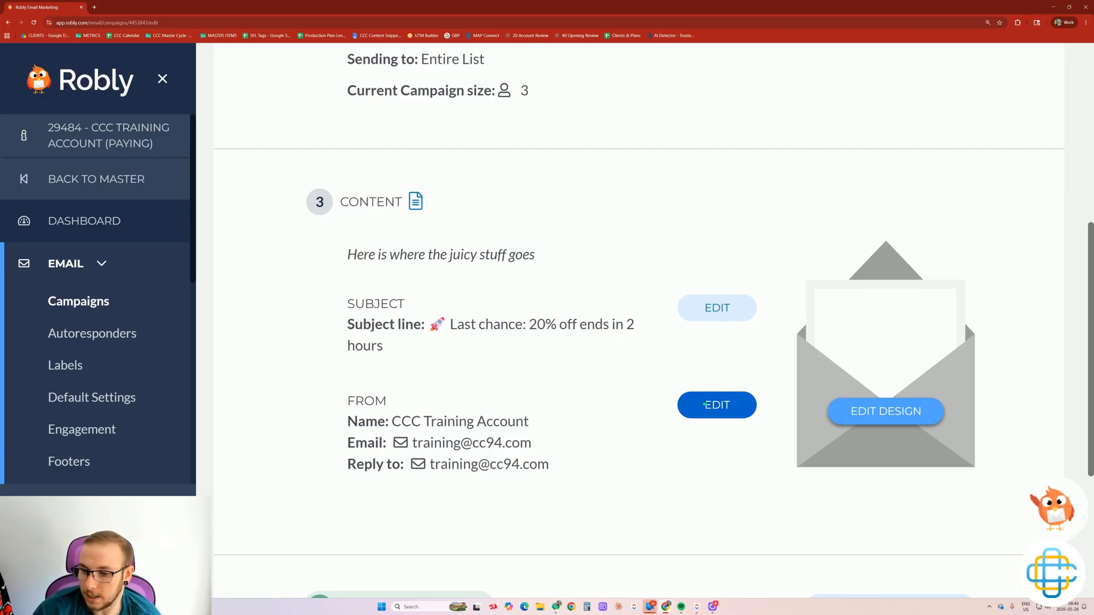
# Edit the From settings, reviewing Don't use branding and sender name CCC Training Account.
pyautogui.doubleClick(392, 414)
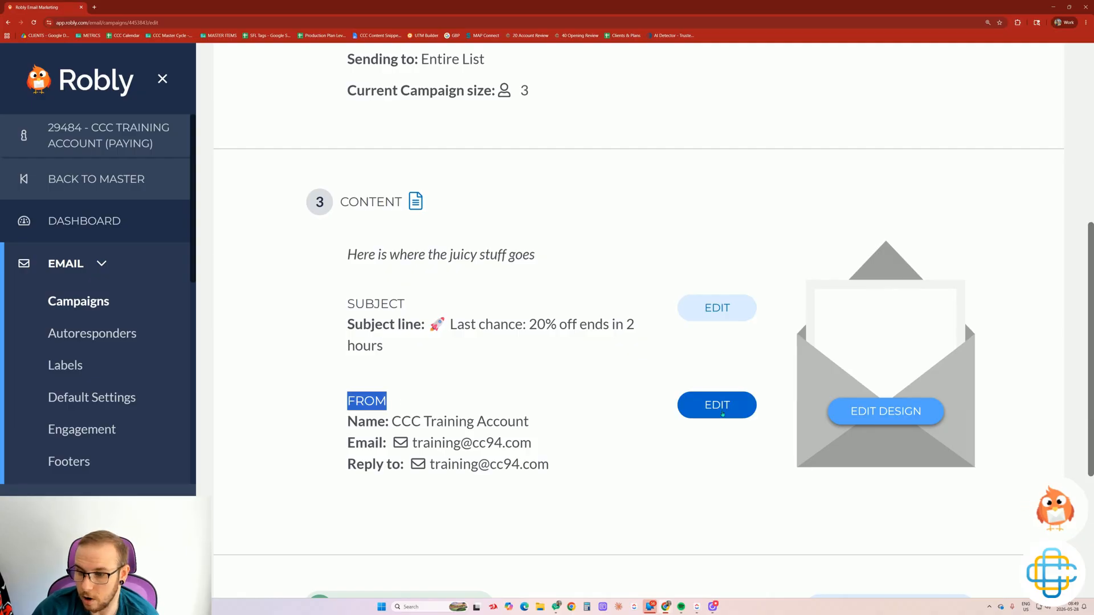
pyautogui.click(722, 414)
pyautogui.scroll(-3, 627, 415)
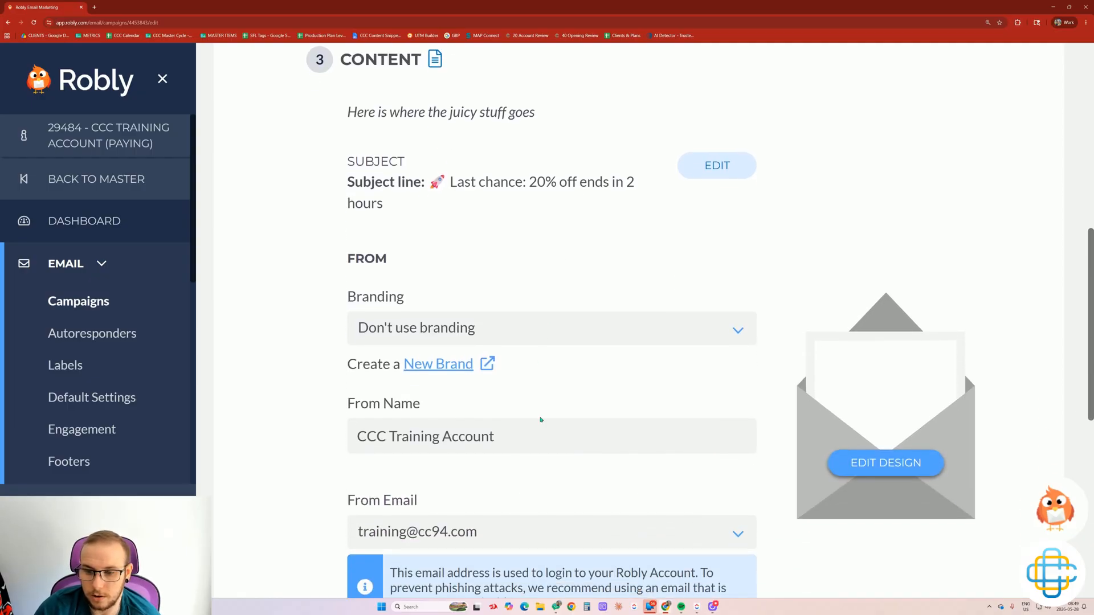
pyautogui.moveTo(421, 305); pyautogui.dragTo(330, 315)
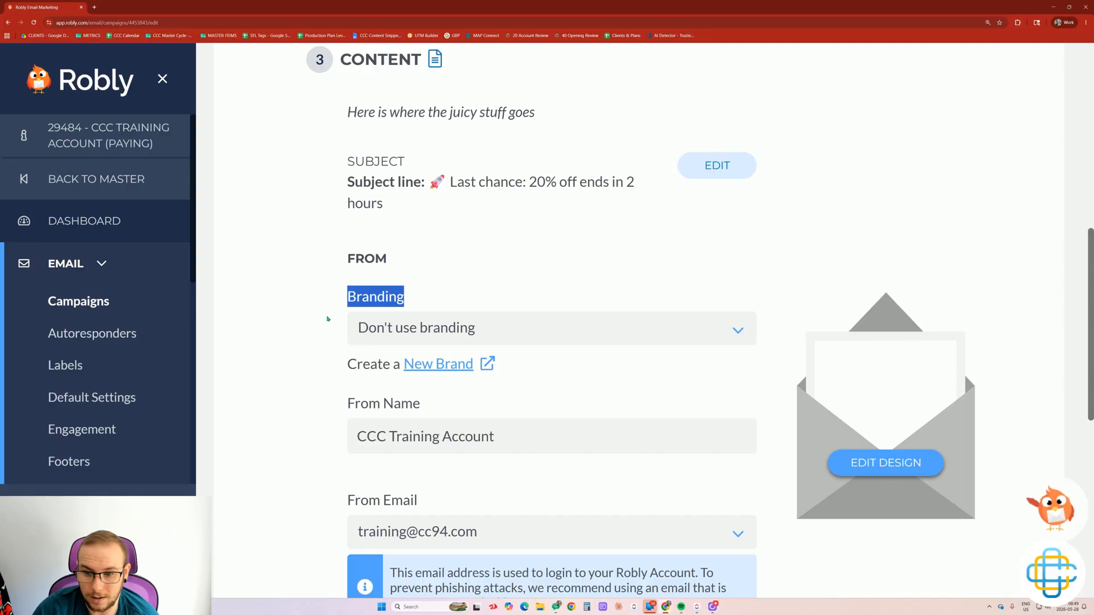
pyautogui.click(328, 318)
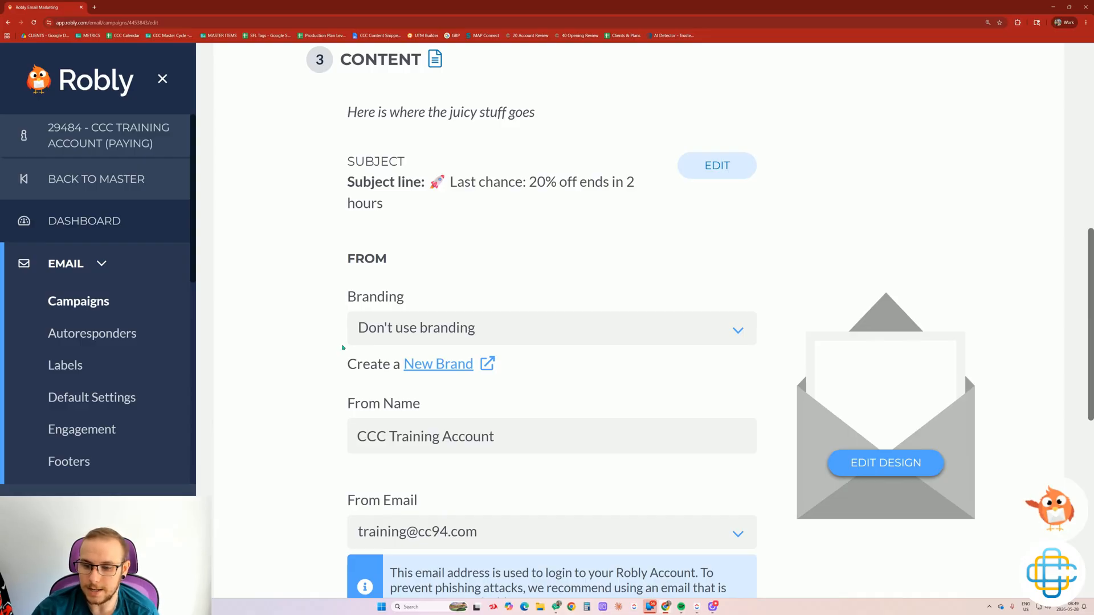
pyautogui.scroll(-1, 342, 347)
pyautogui.moveTo(422, 334); pyautogui.dragTo(348, 340)
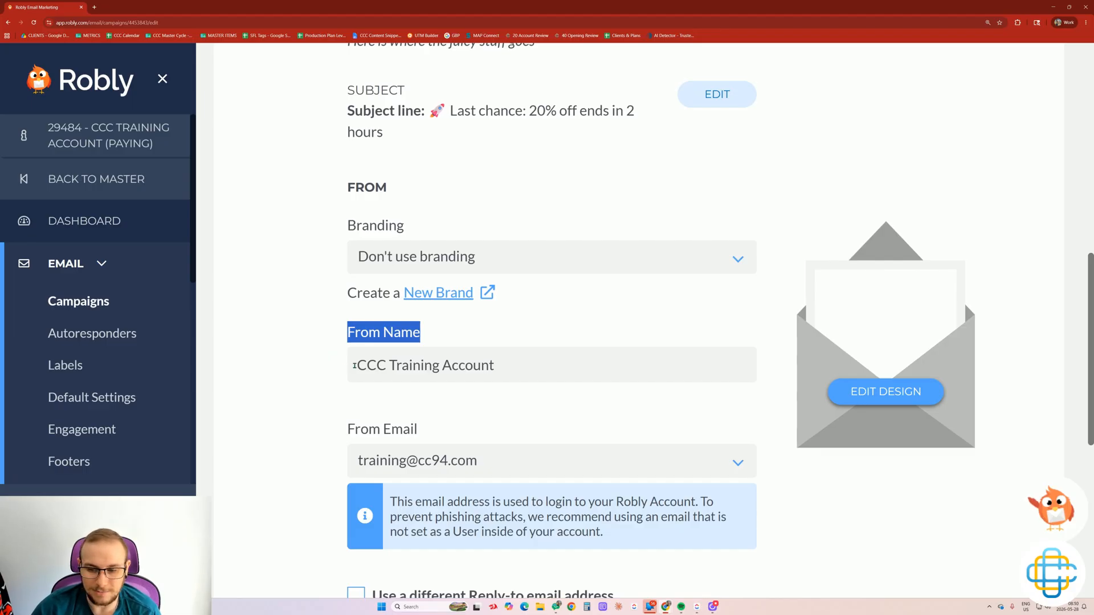
pyautogui.moveTo(354, 366); pyautogui.dragTo(550, 385)
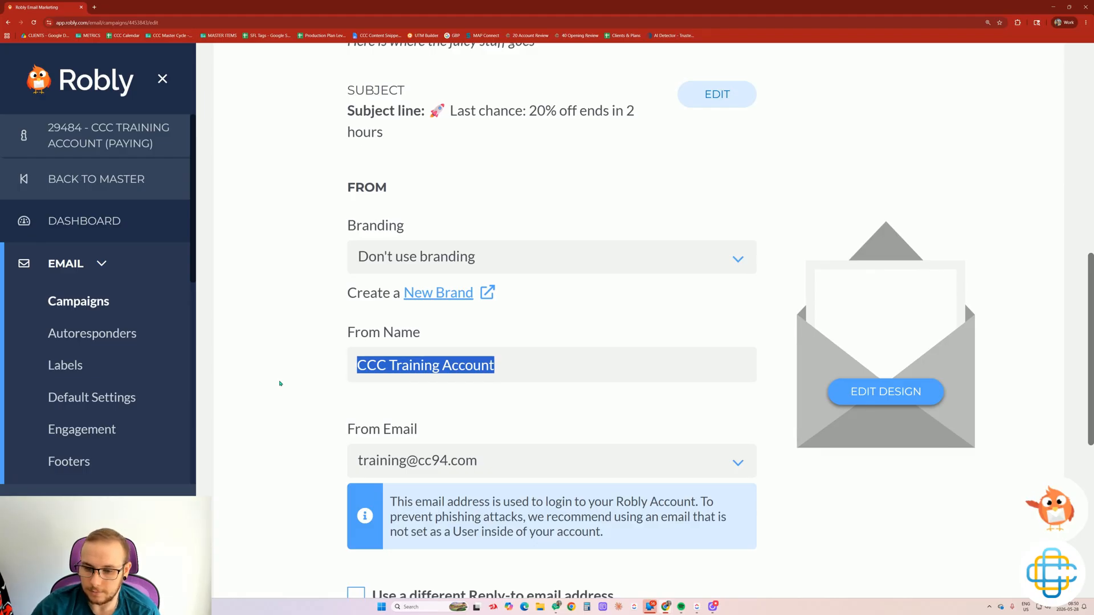
pyautogui.scroll(-1, 302, 376)
pyautogui.moveTo(345, 357); pyautogui.dragTo(440, 360)
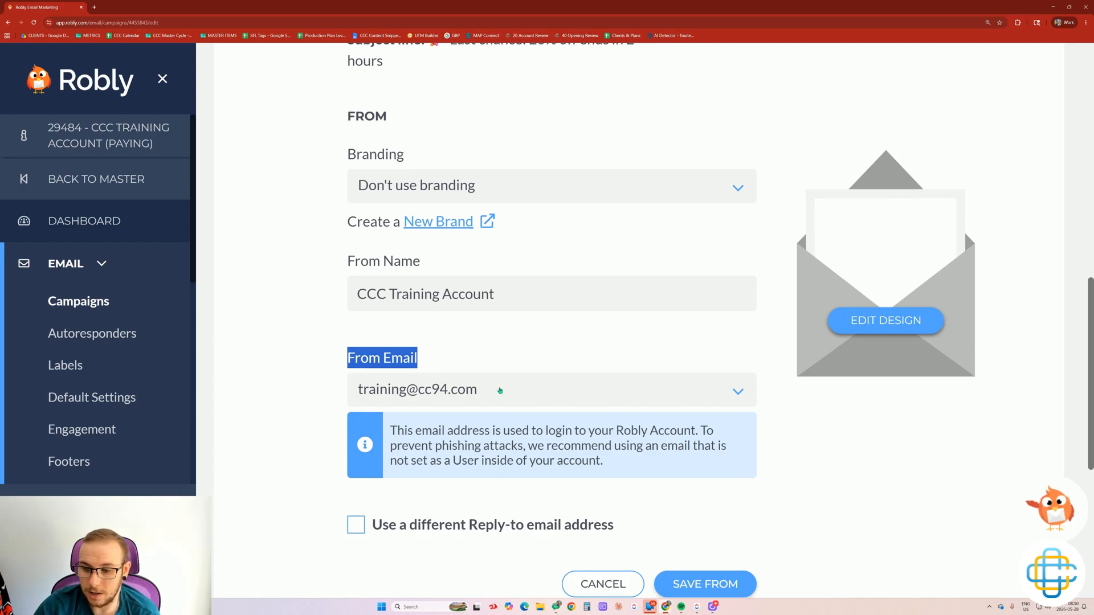
# Keep the sender address, enable a separate default reply-to address, and save the From details.
pyautogui.click(512, 393)
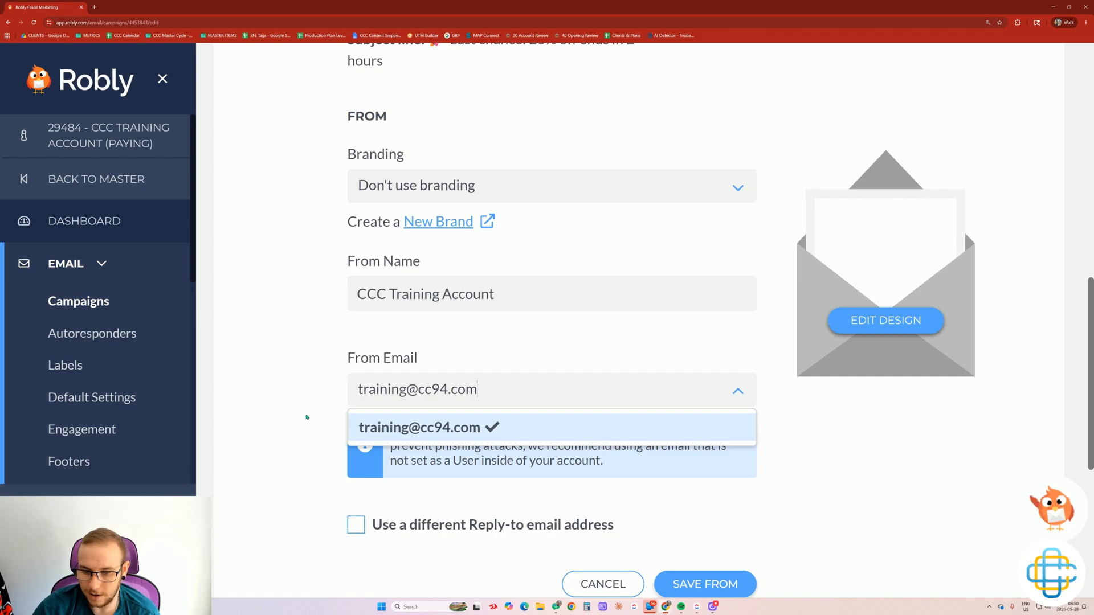
pyautogui.click(306, 417)
pyautogui.scroll(-2, 306, 417)
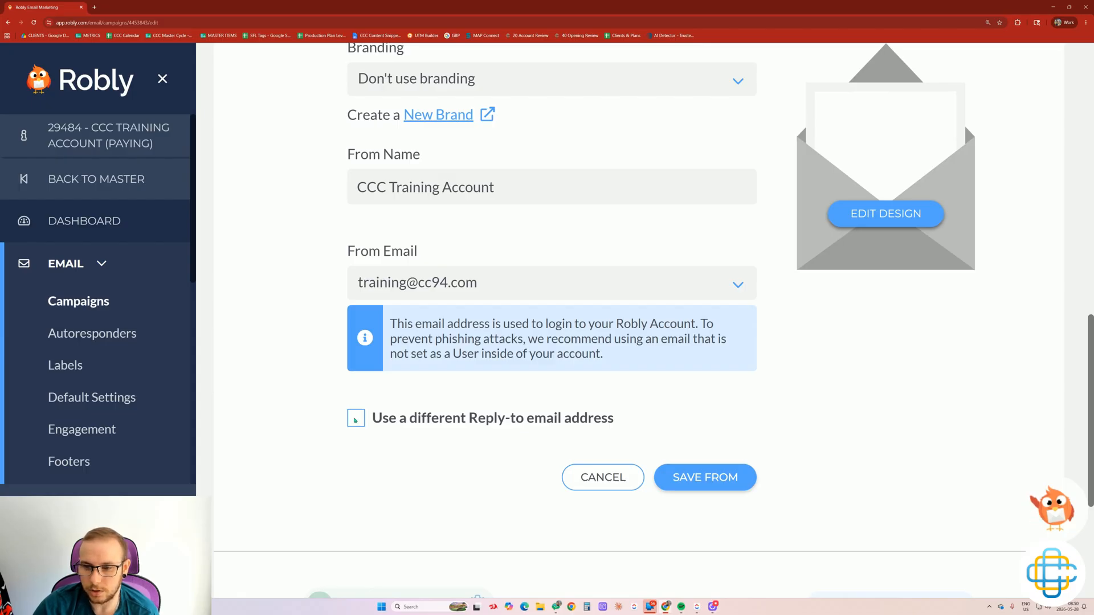
pyautogui.click(356, 423)
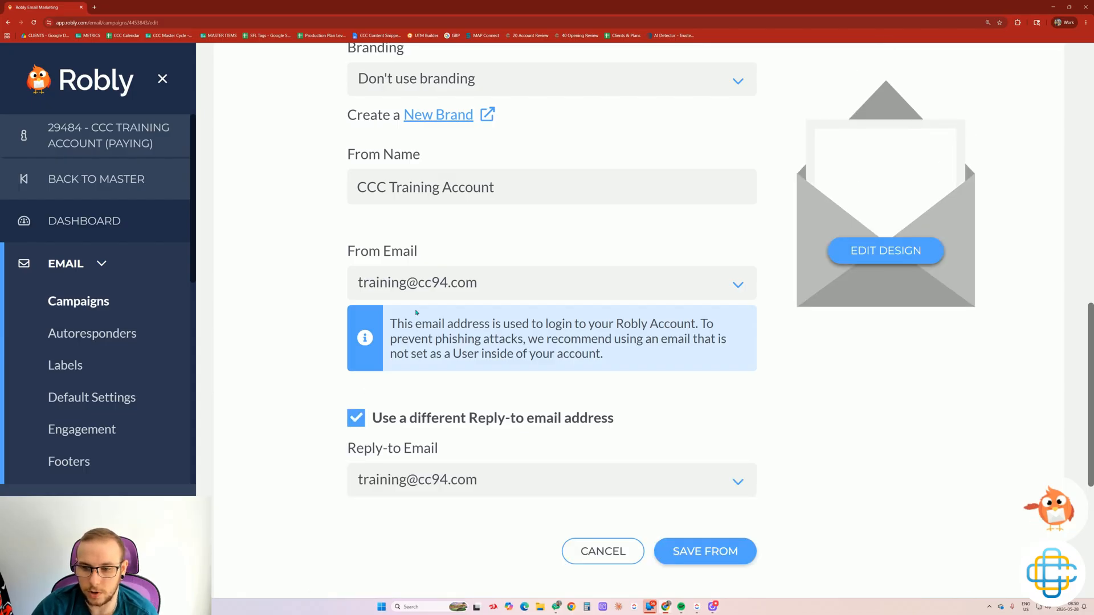
pyautogui.click(419, 285)
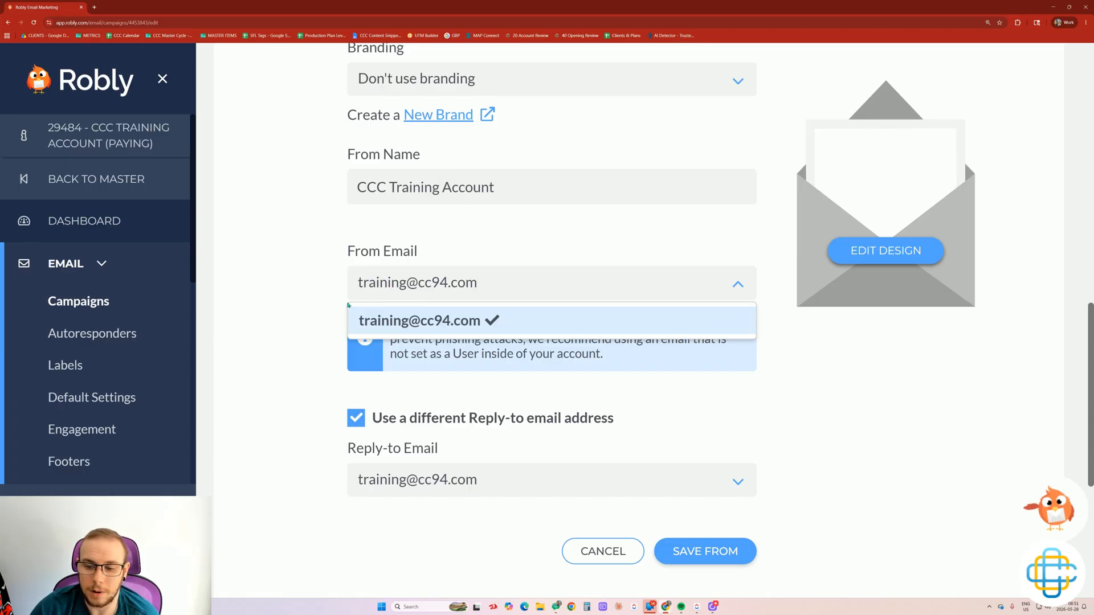
pyautogui.click(331, 299)
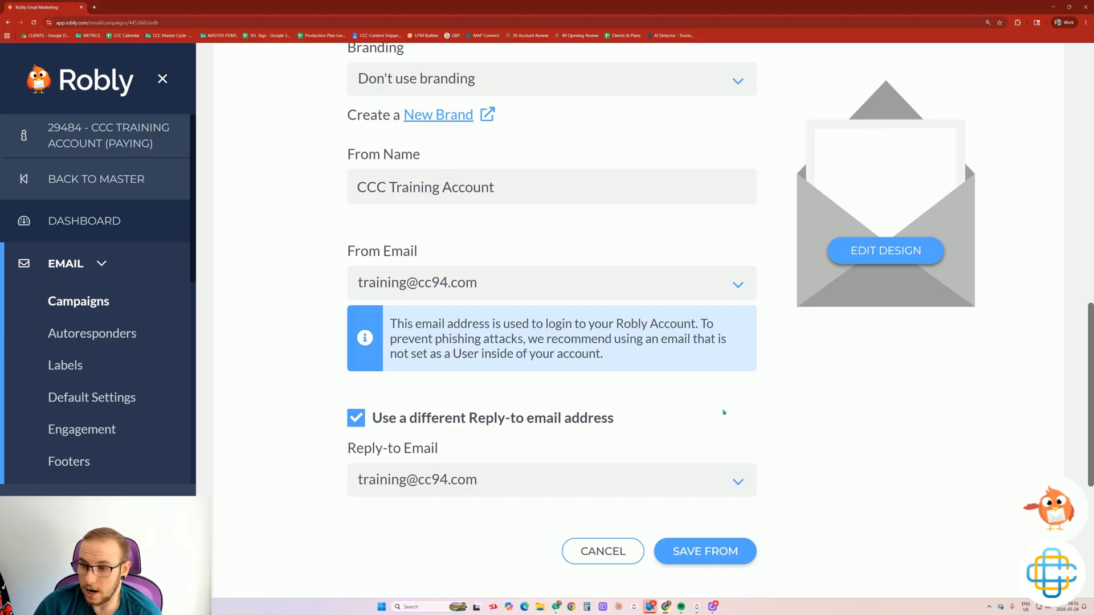
pyautogui.click(706, 552)
pyautogui.scroll(3, 715, 530)
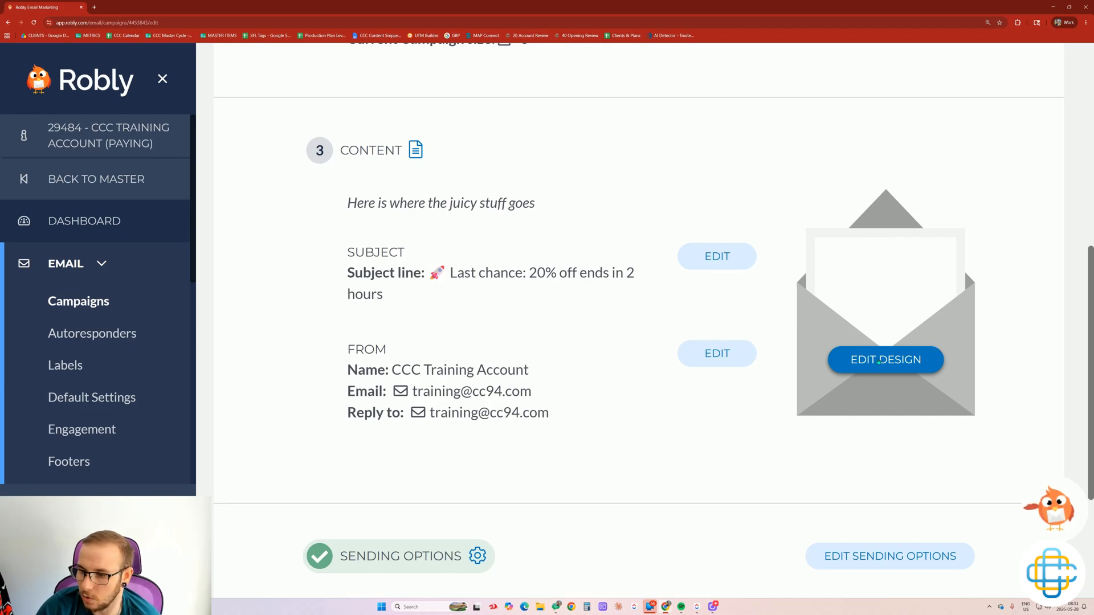
# Begin editing the email design and pick Drag & Drop over Text and HTML.
pyautogui.click(878, 361)
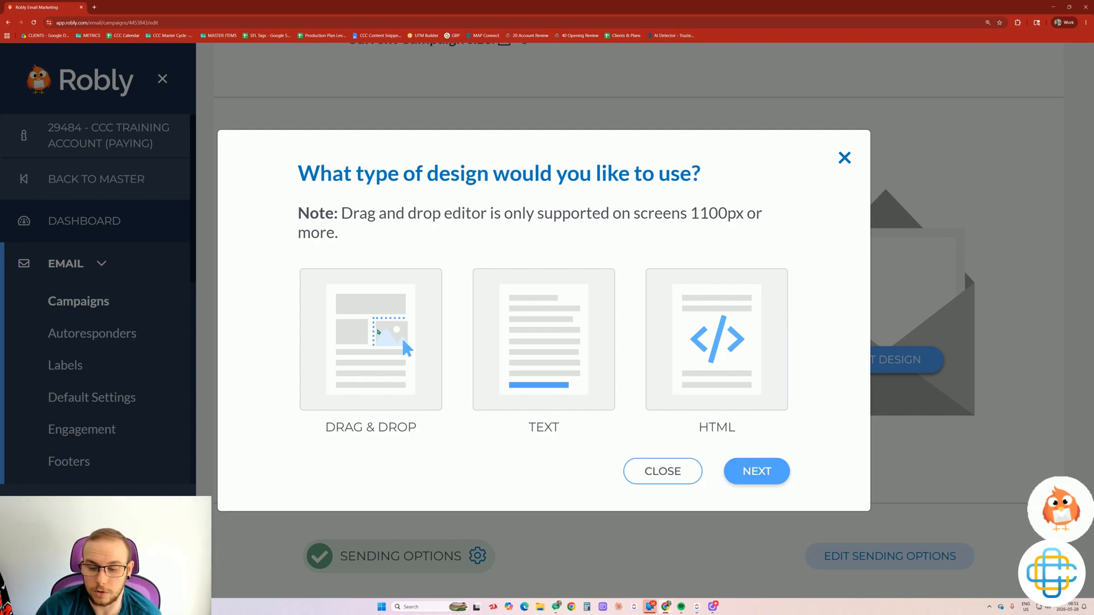
pyautogui.click(374, 345)
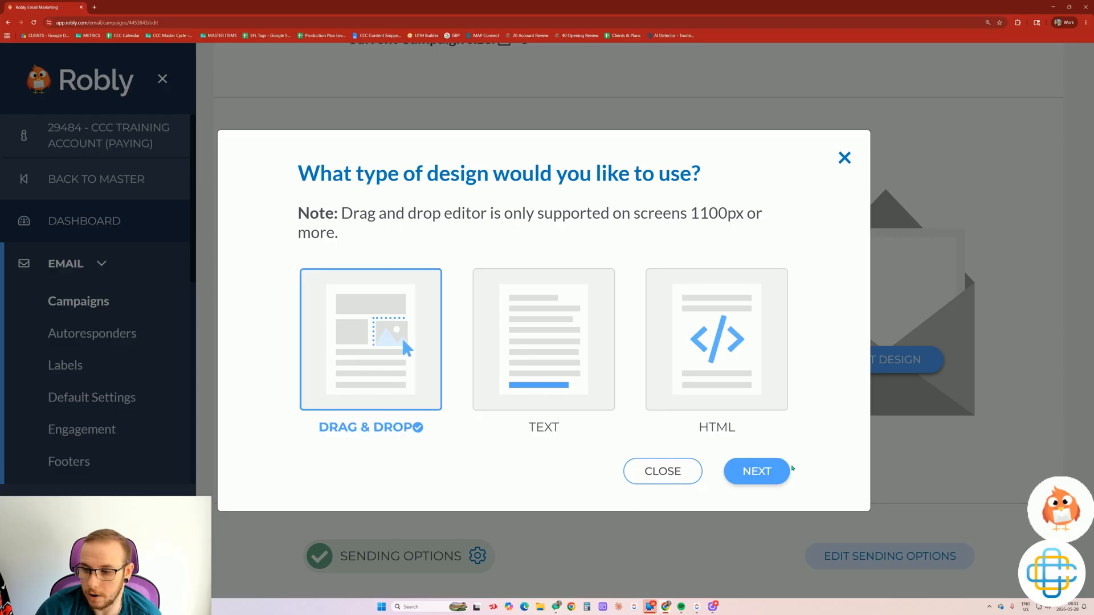
# Load the Beauty template ('Seven lip glosses for every occasion') into the drag-and-drop editor.
pyautogui.click(732, 479)
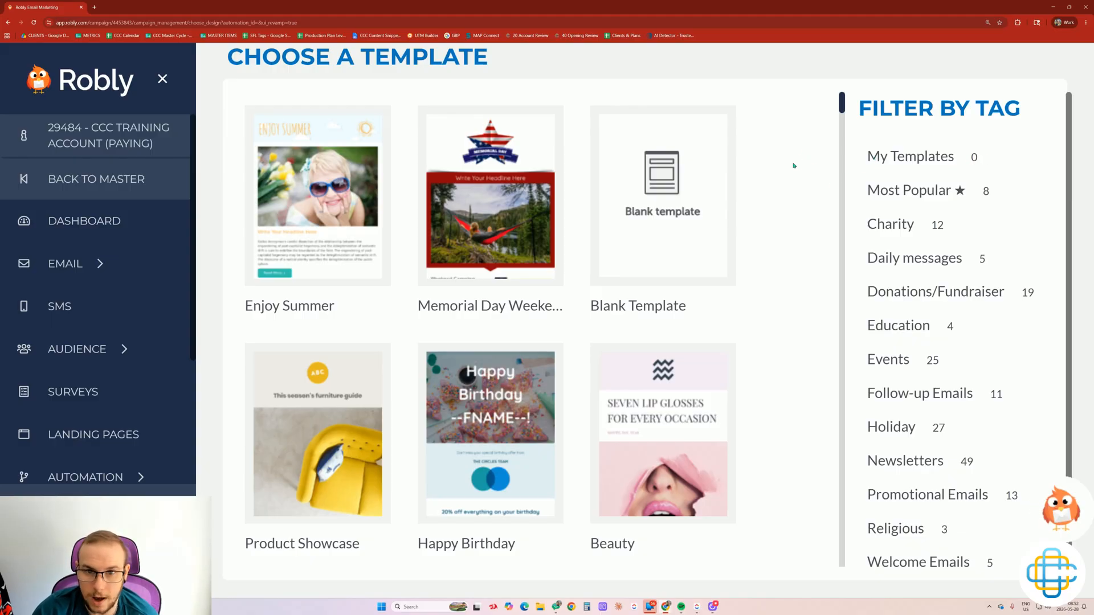
pyautogui.scroll(-1, 762, 237)
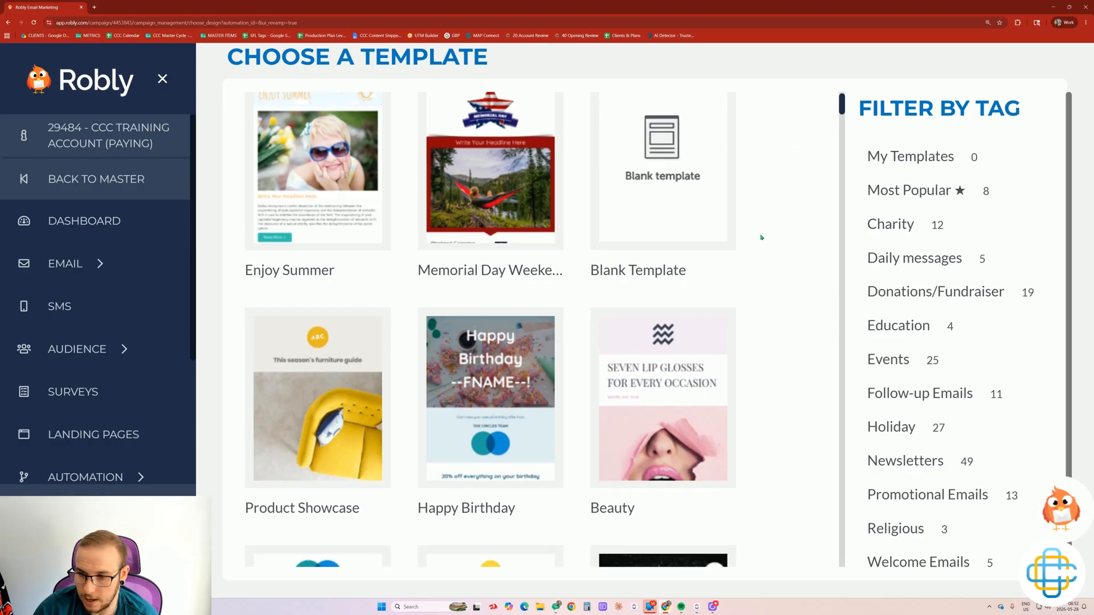
pyautogui.click(652, 400)
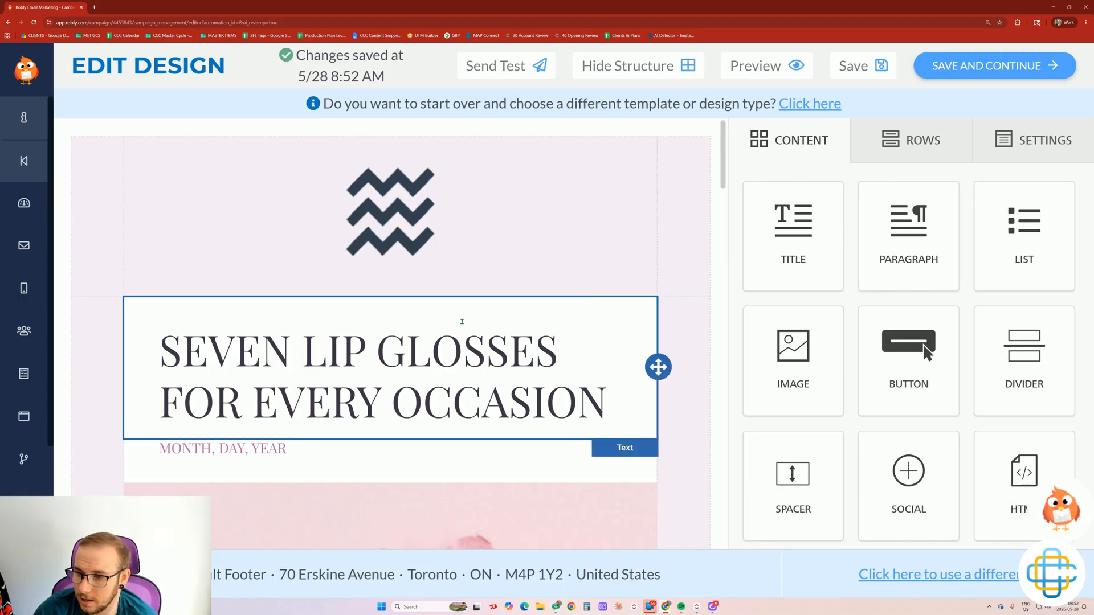
# Show the email-wide Settings, keeping 600px content width and center alignment.
pyautogui.scroll(-4, 967, 372)
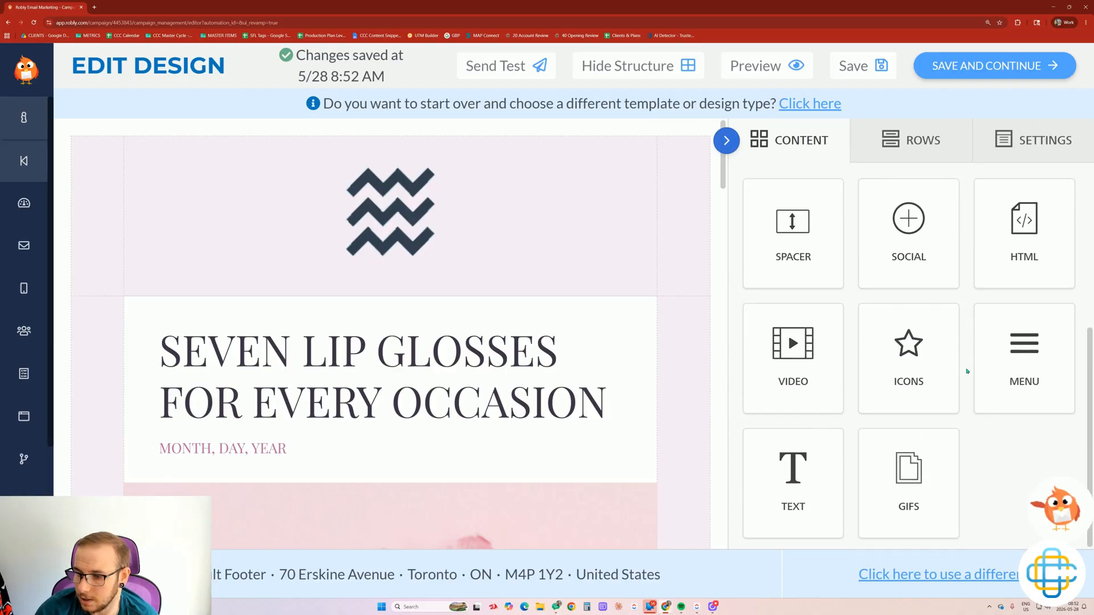
pyautogui.scroll(4, 967, 372)
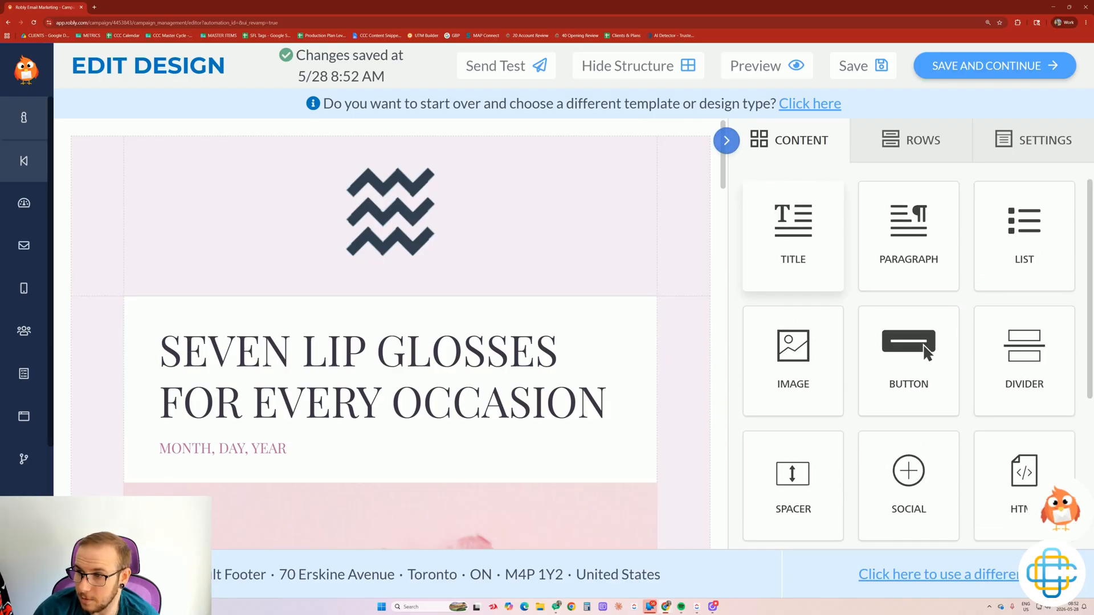
pyautogui.click(1020, 143)
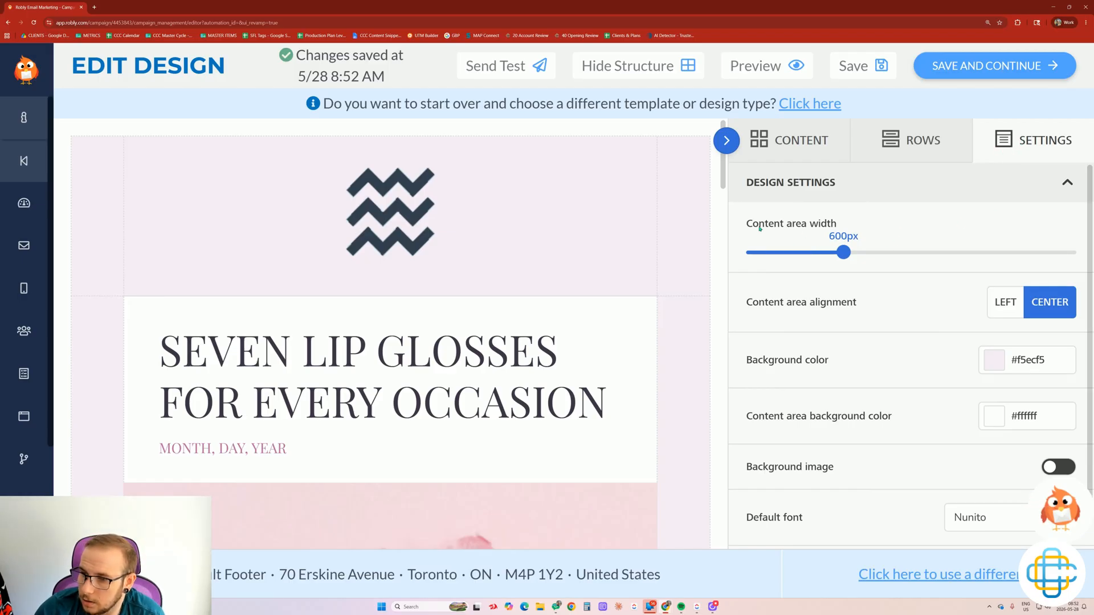
pyautogui.moveTo(849, 256)
pyautogui.mouseDown()
pyautogui.moveTo(1062, 254)
pyautogui.moveTo(843, 252)
pyautogui.mouseUp()
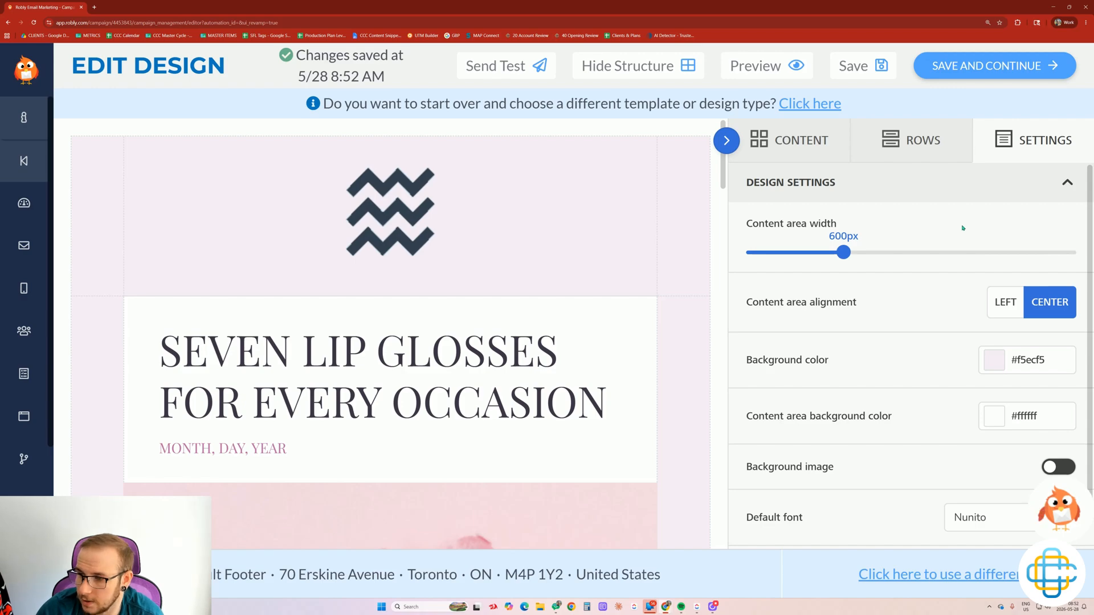
pyautogui.scroll(-1, 962, 229)
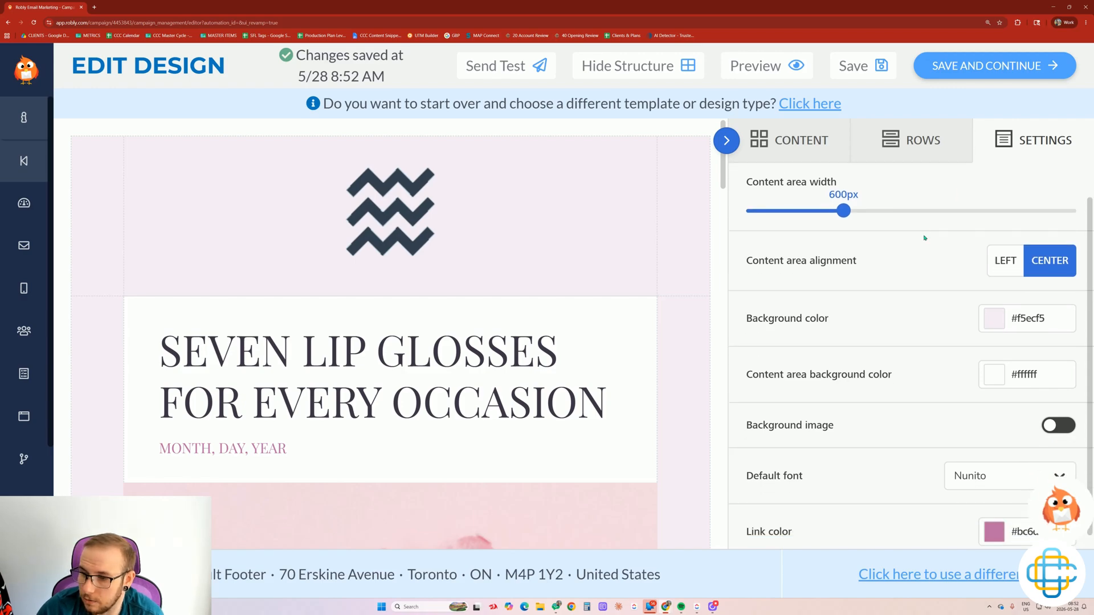
pyautogui.click(1007, 257)
pyautogui.click(1048, 255)
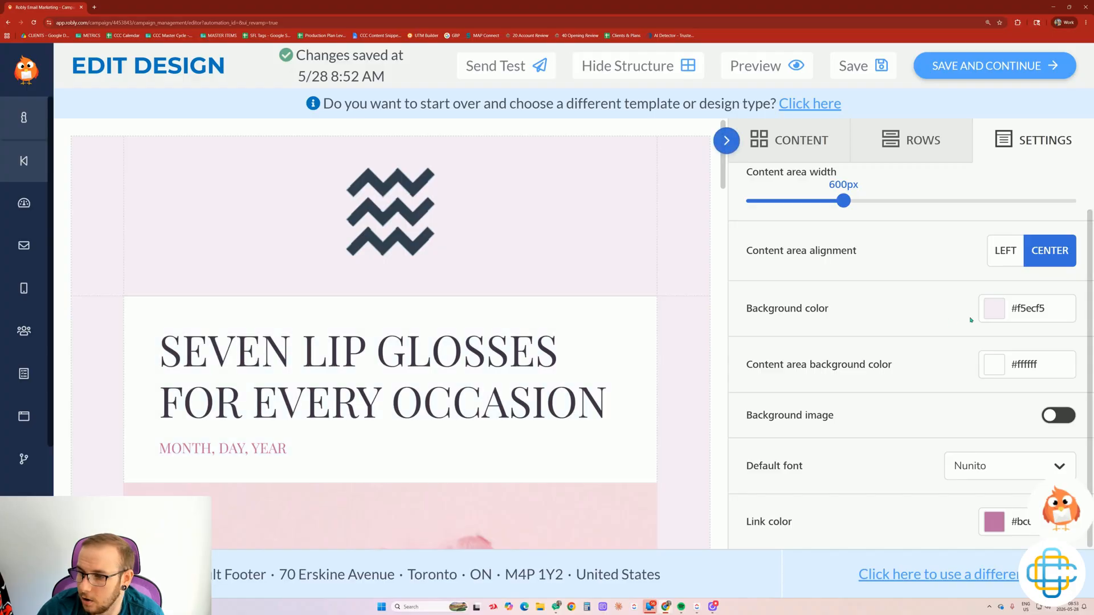
# Set the email's outer background colour to the black preset (#000000).
pyautogui.click(992, 310)
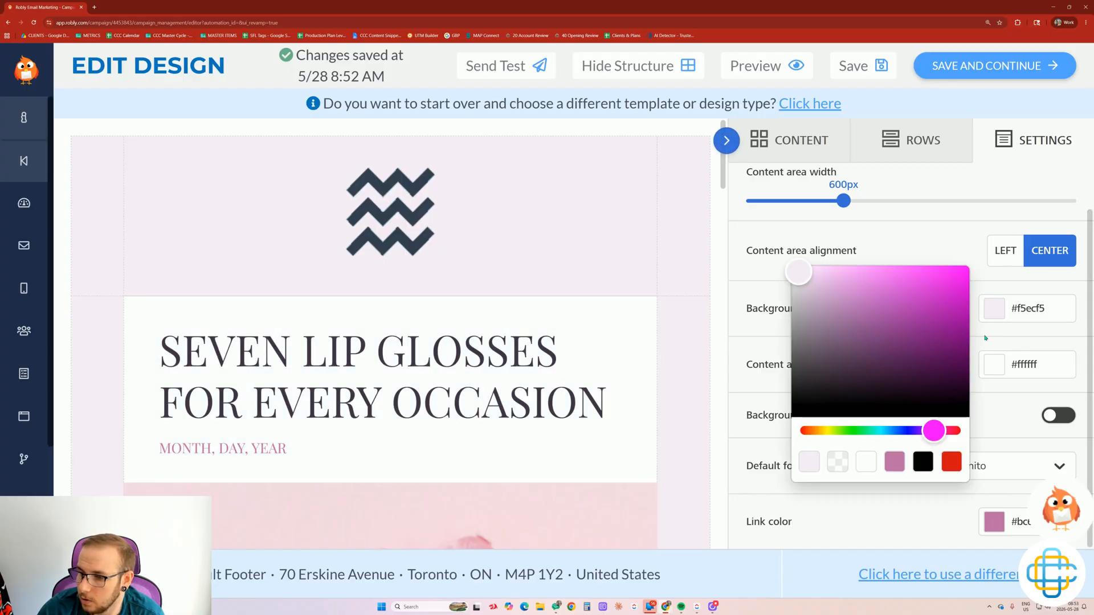
pyautogui.click(930, 467)
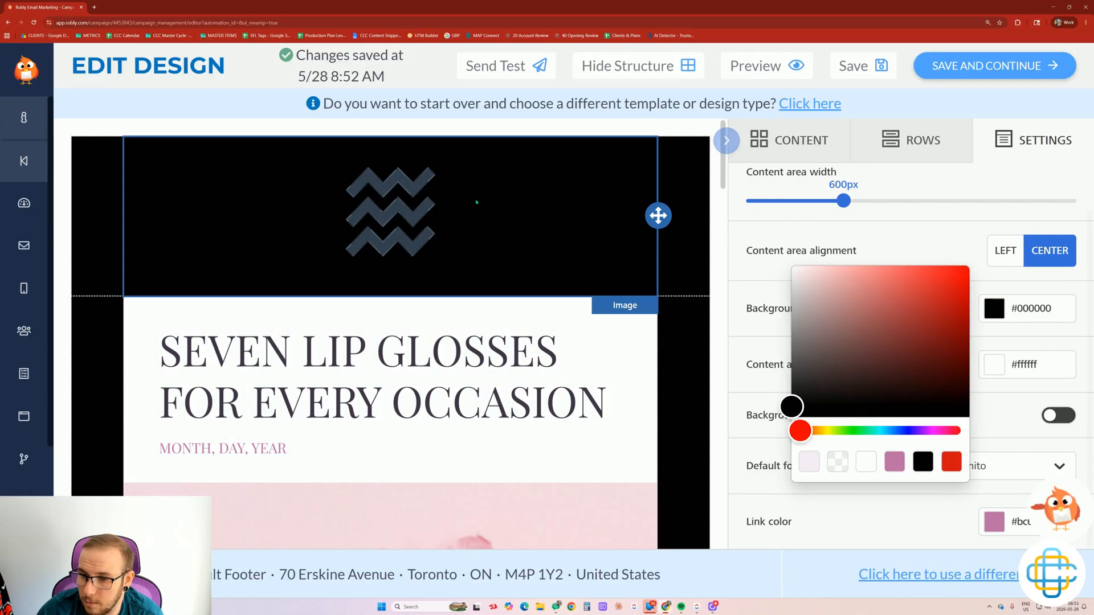
pyautogui.click(239, 240)
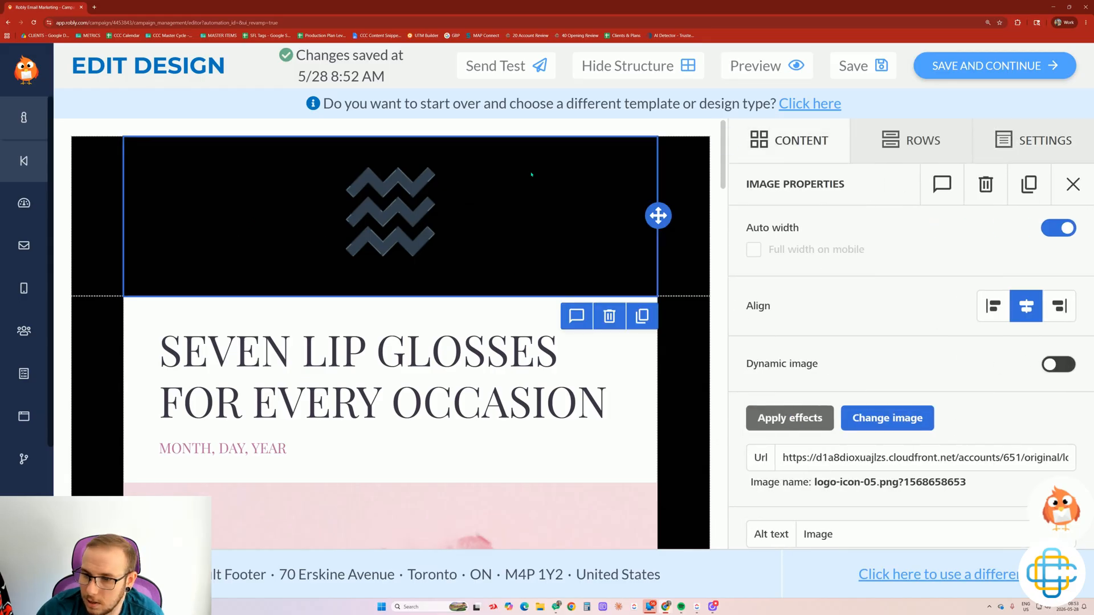
pyautogui.scroll(-1, 592, 184)
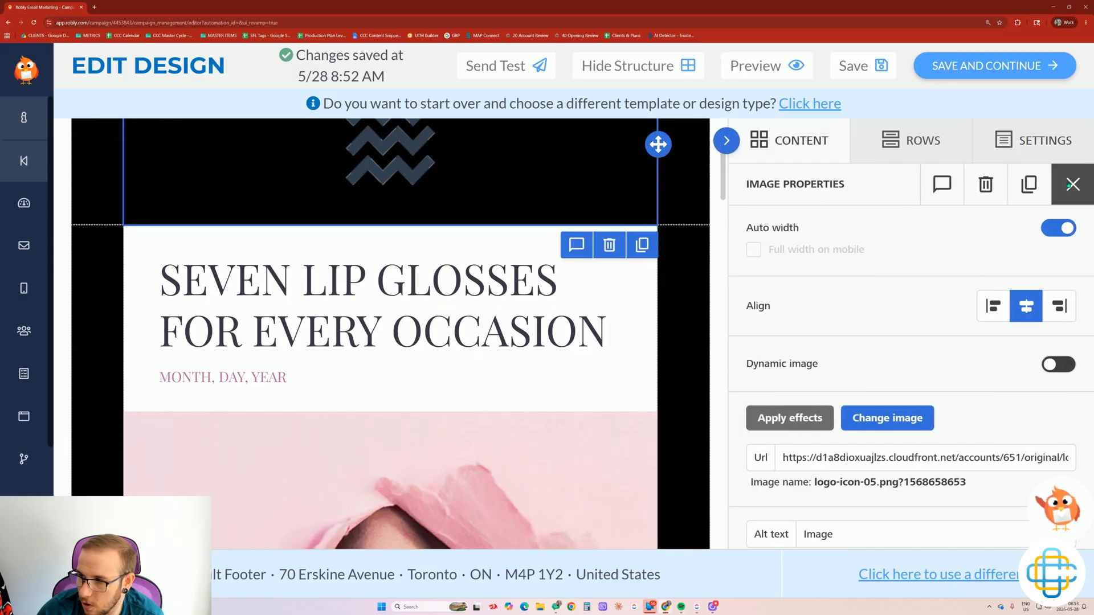
pyautogui.click(1050, 142)
pyautogui.scroll(1, 582, 249)
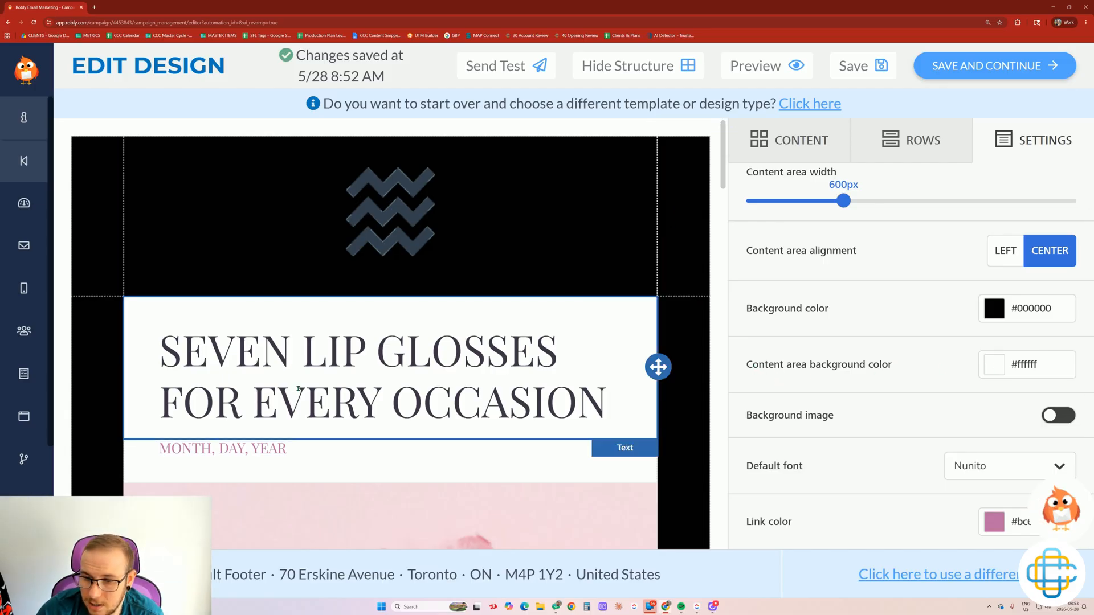
# Set the content area background to pink #bc6da5 and turn on the Background image toggle.
pyautogui.click(993, 372)
pyautogui.click(895, 517)
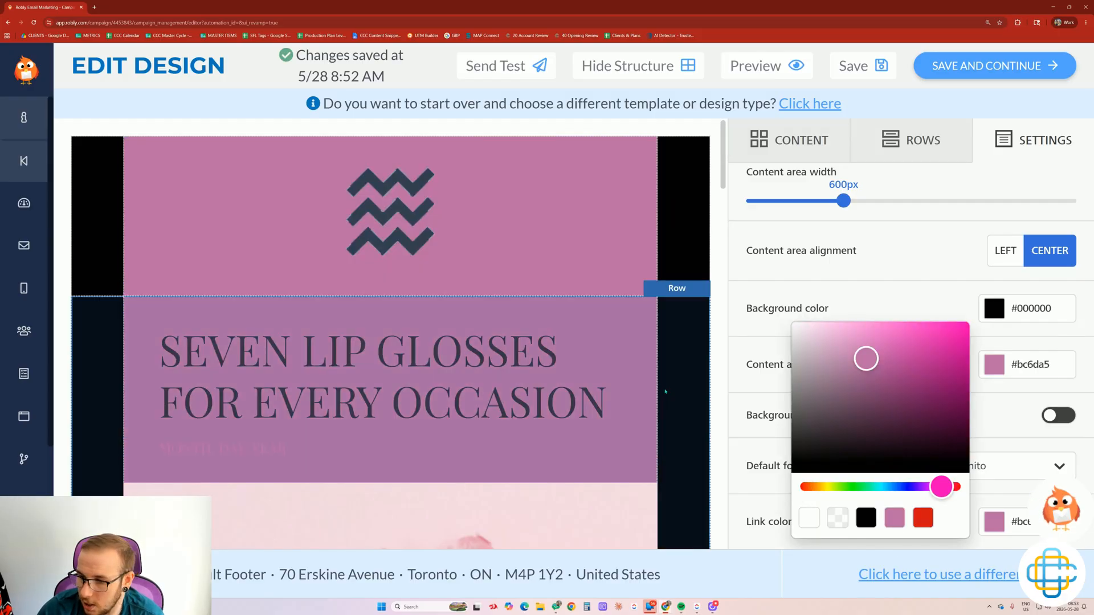
pyautogui.click(740, 432)
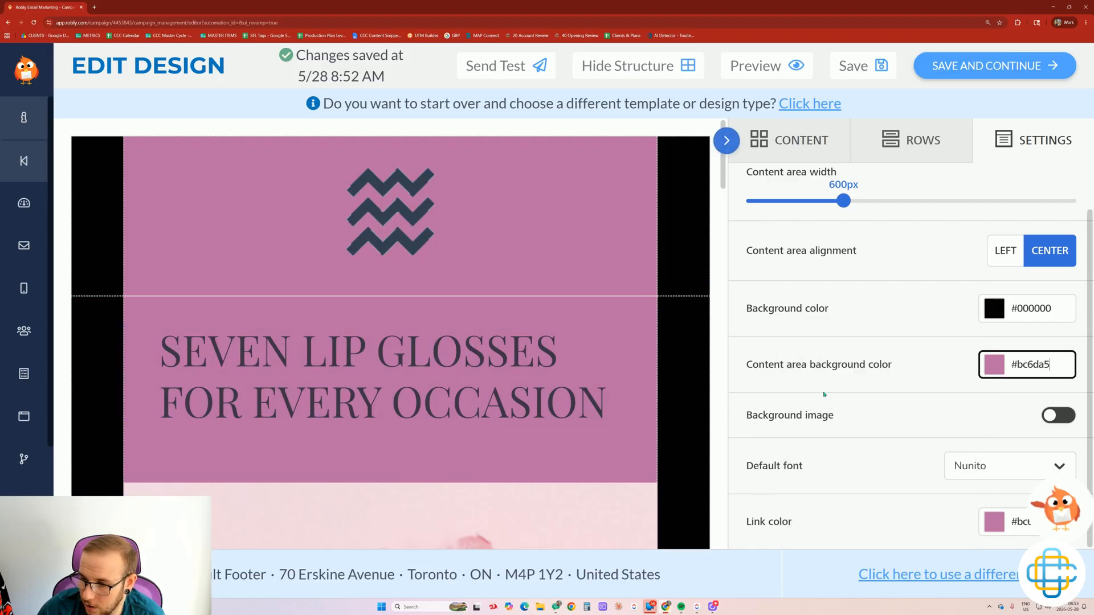
pyautogui.click(1052, 415)
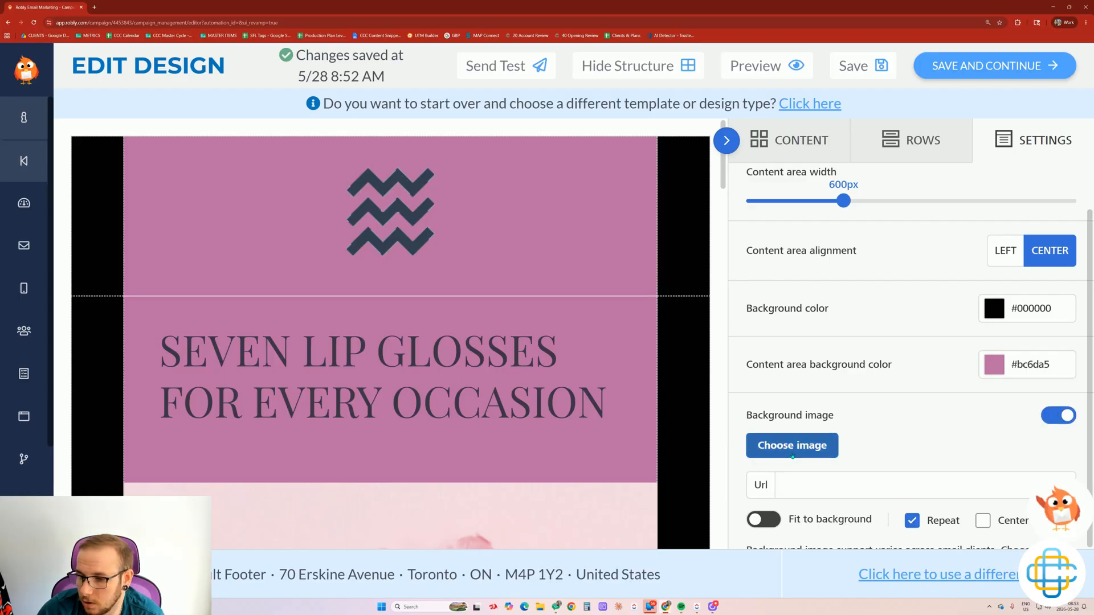
# Insert the File Manager image as the background, leaving Repeat, Center and Fit to background off.
pyautogui.click(791, 449)
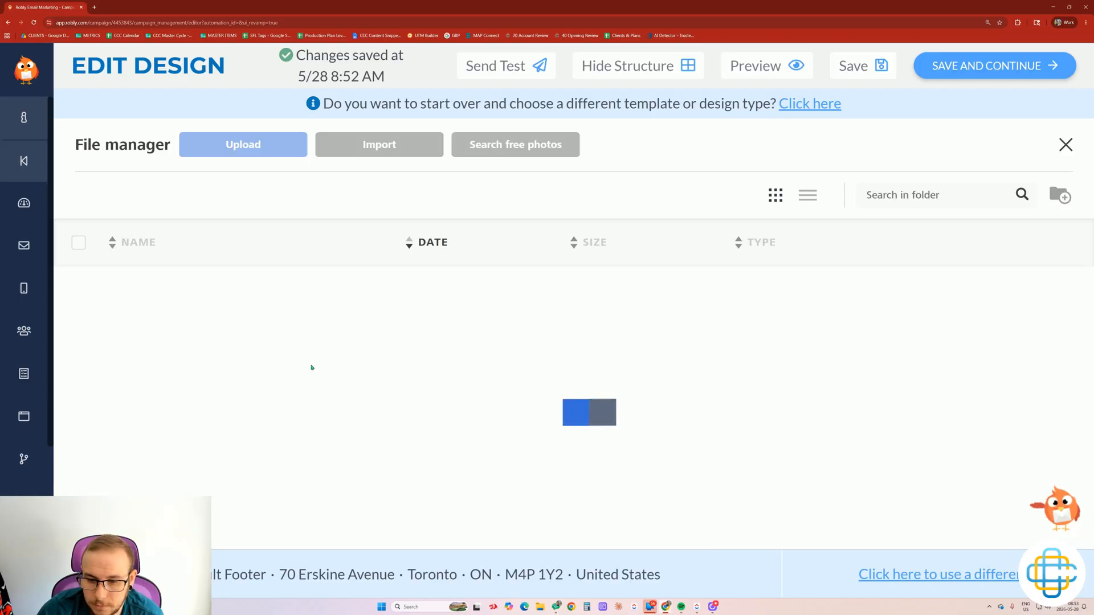
pyautogui.click(339, 436)
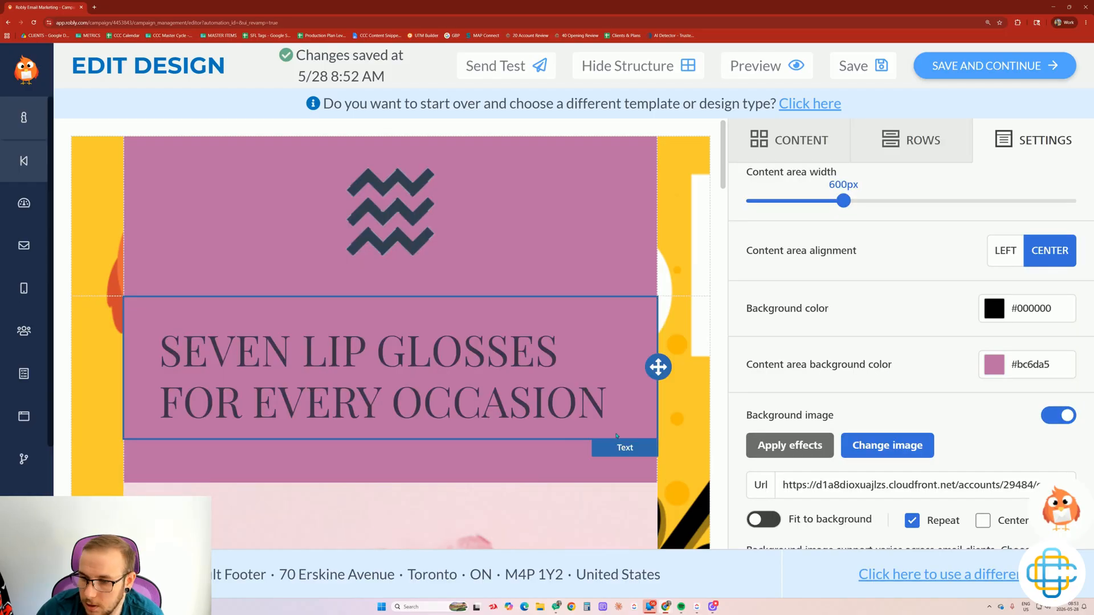
pyautogui.scroll(-3, 399, 314)
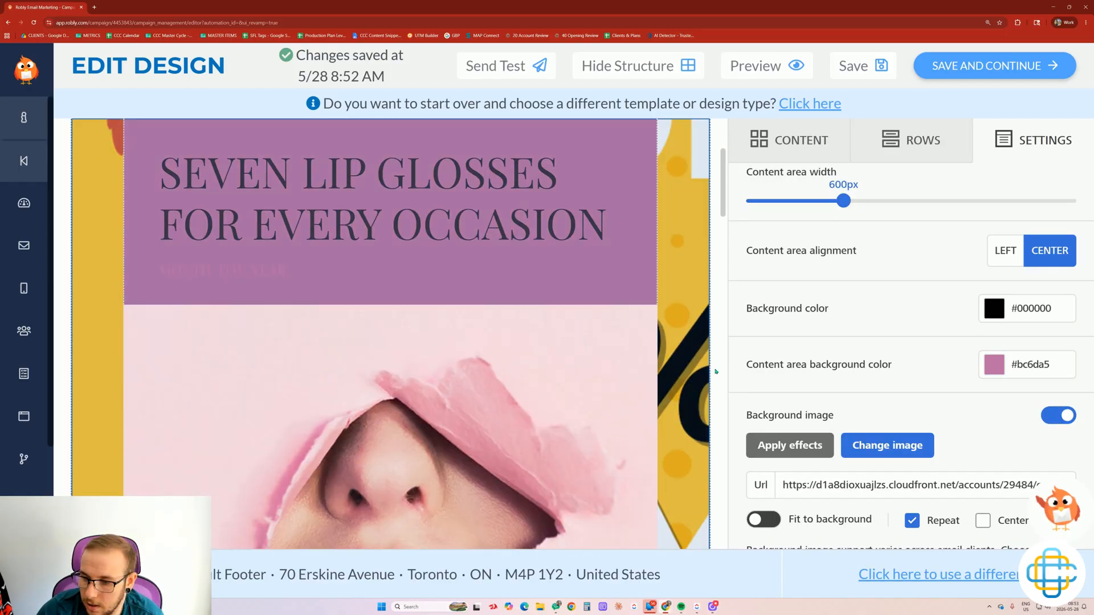
pyautogui.scroll(-3, 741, 388)
pyautogui.click(983, 415)
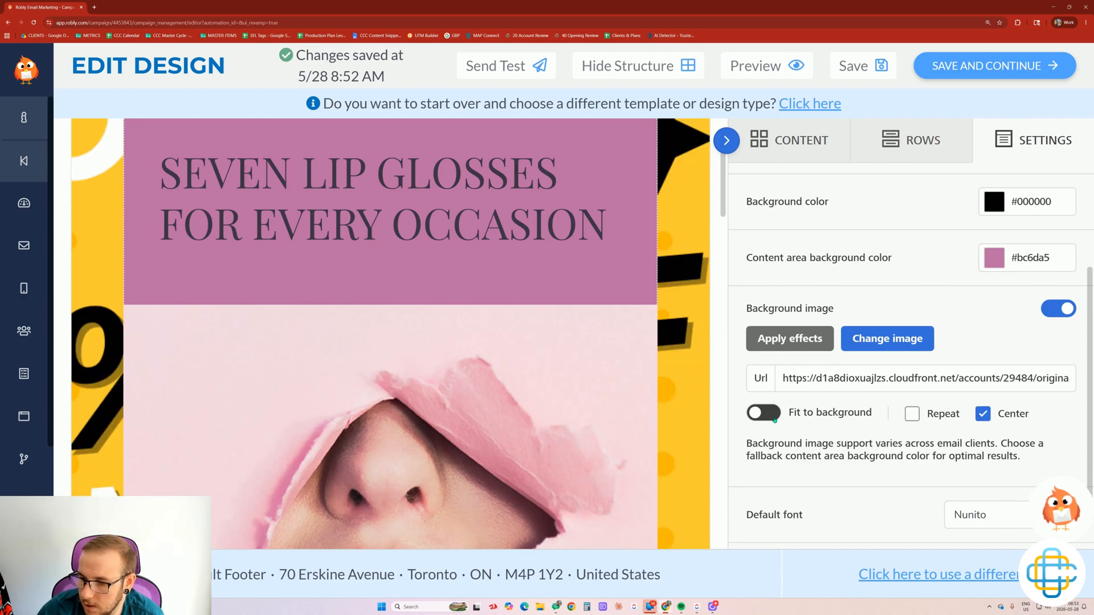
pyautogui.click(764, 413)
pyautogui.click(768, 418)
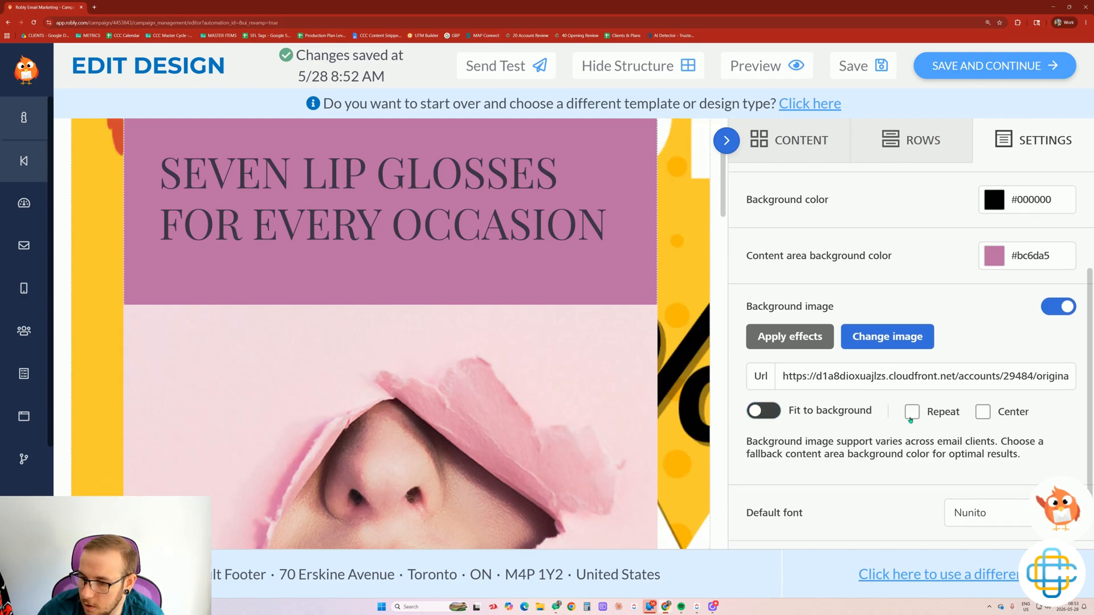
pyautogui.scroll(-1, 911, 415)
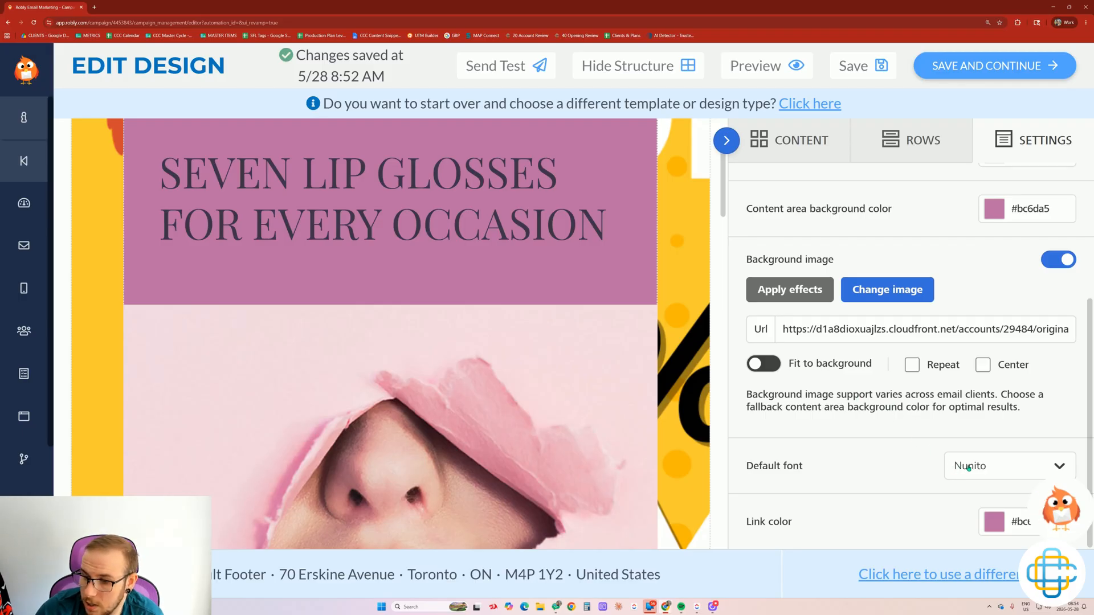
# Set Anton as the default font and the red preset as the link colour.
pyautogui.click(969, 468)
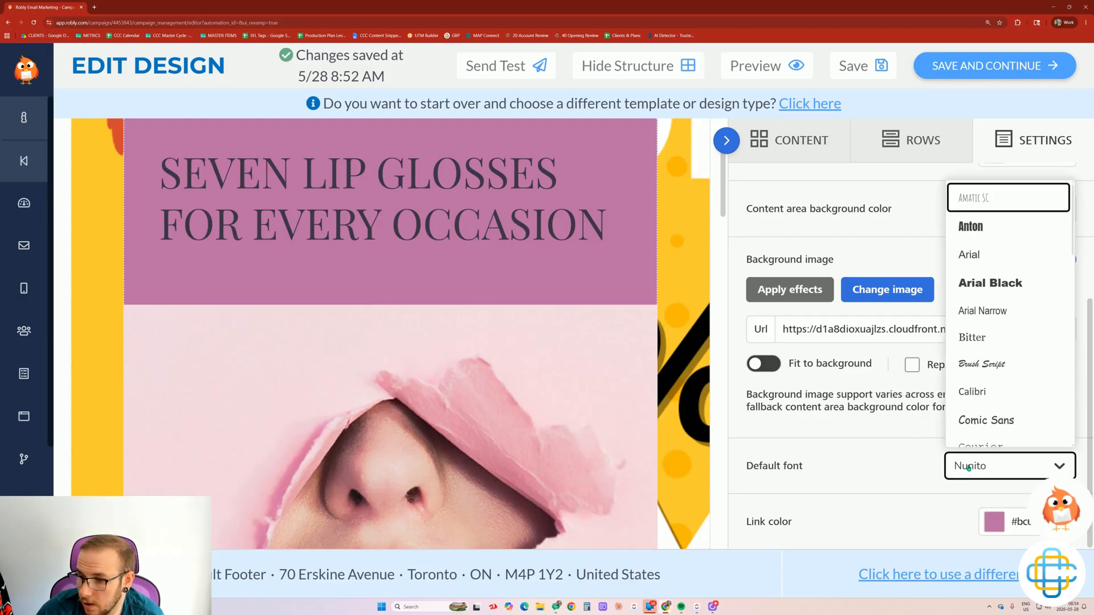
pyautogui.click(993, 227)
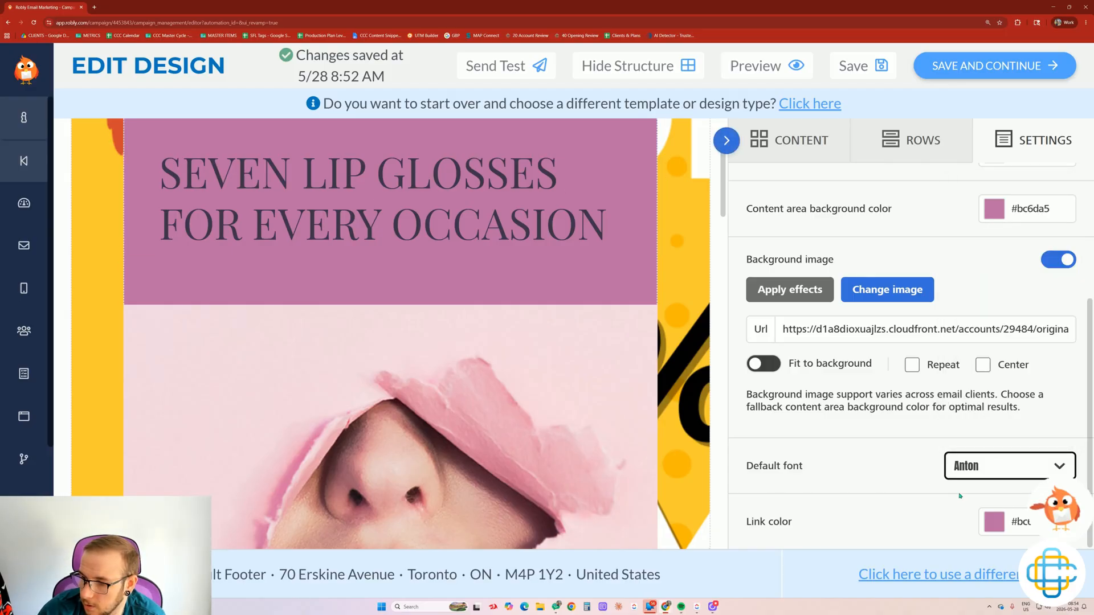
pyautogui.click(993, 527)
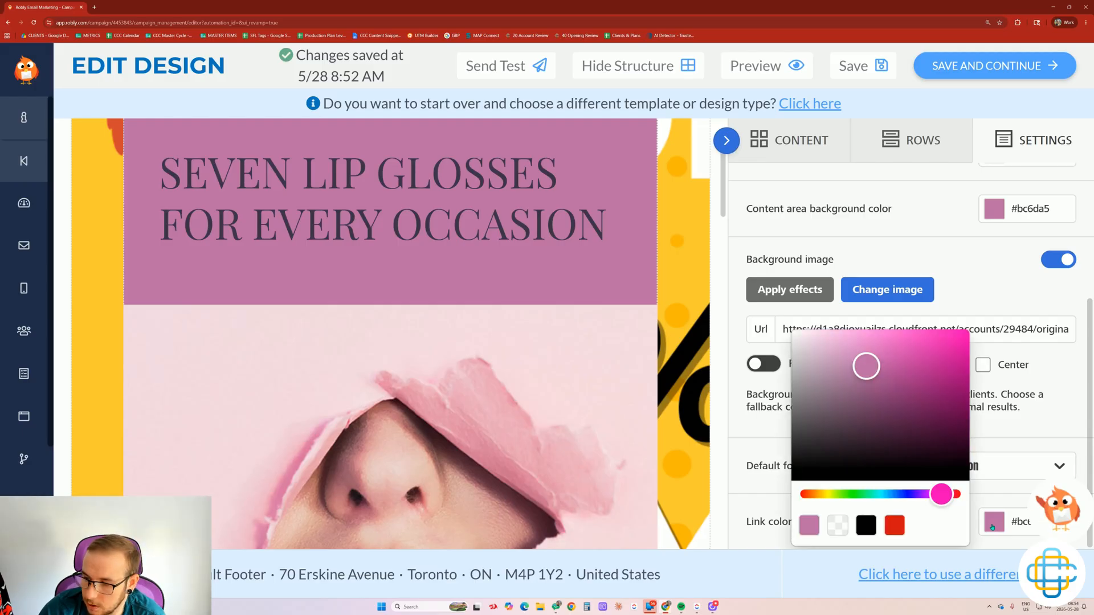
pyautogui.click(895, 525)
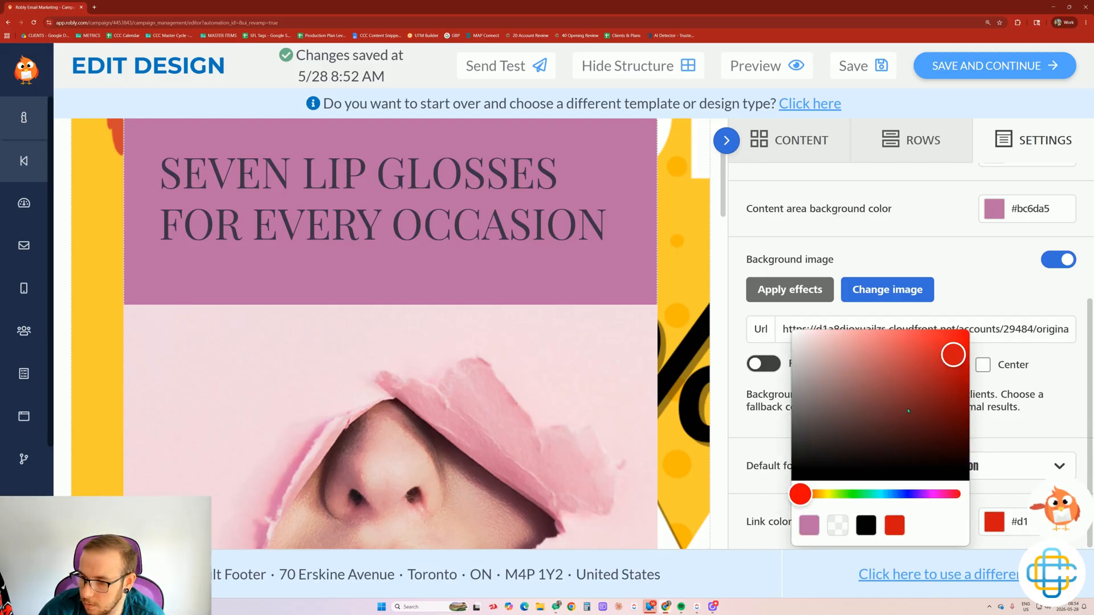
pyautogui.click(740, 430)
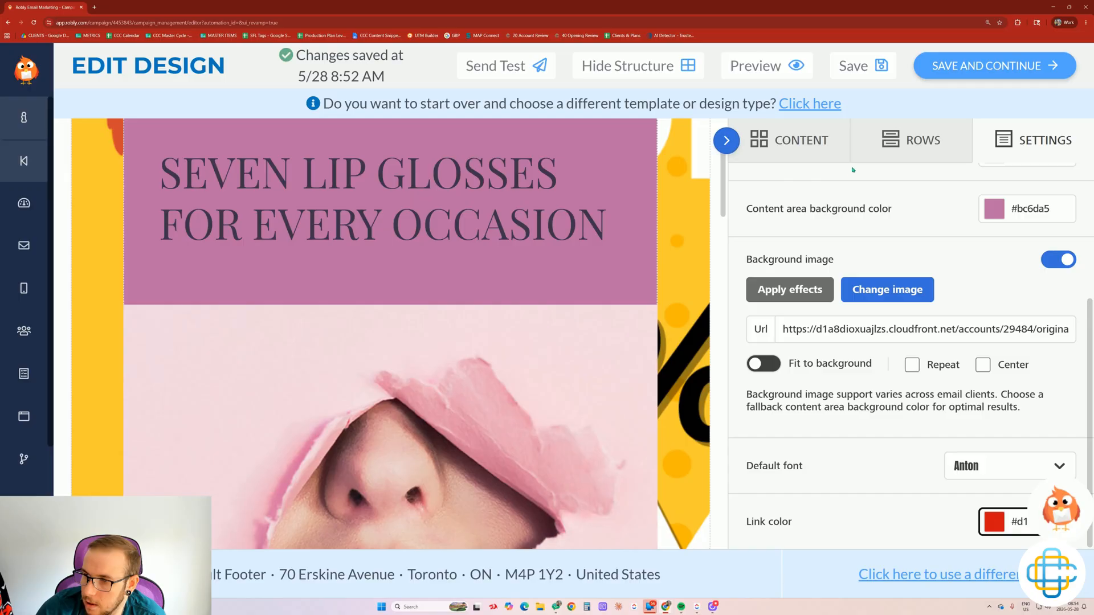
pyautogui.click(789, 140)
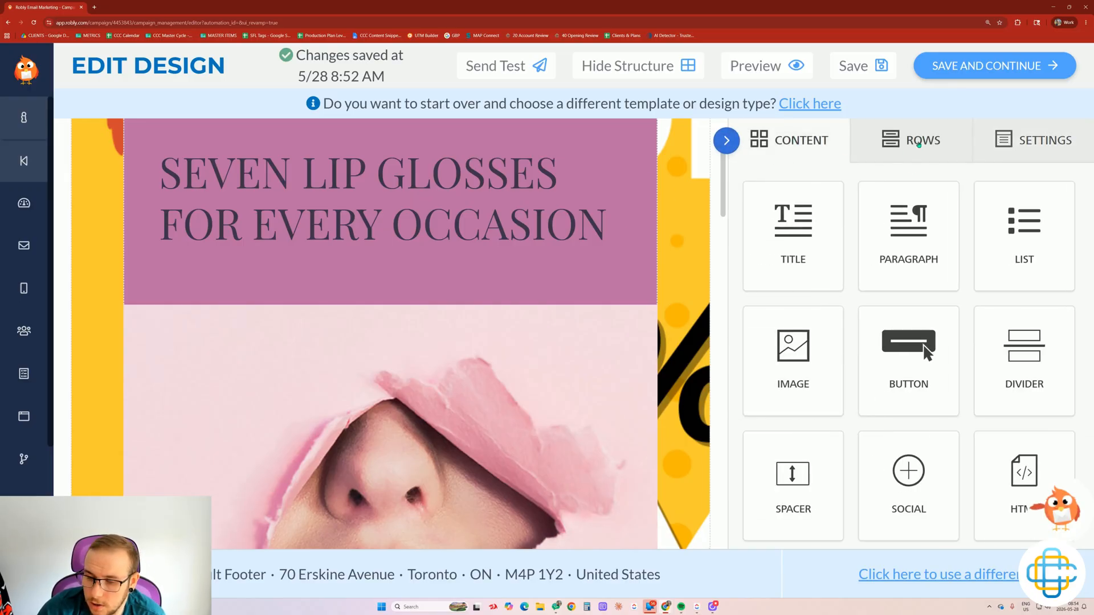
# Select the logo row and set its content area background to black.
pyautogui.scroll(3, 442, 296)
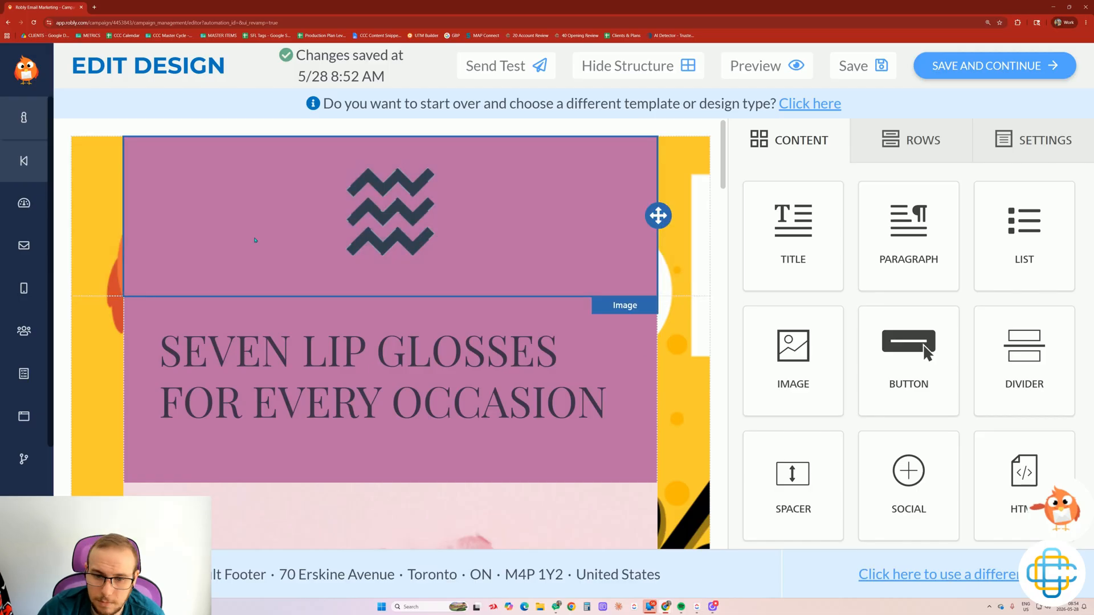
pyautogui.click(576, 257)
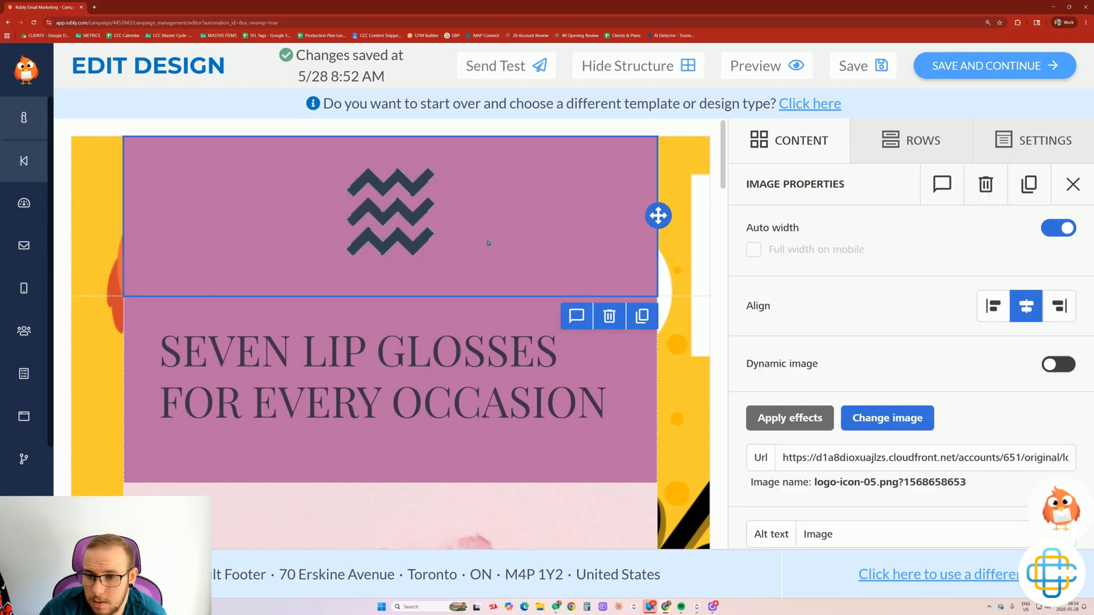
pyautogui.scroll(-3, 928, 320)
pyautogui.scroll(3, 928, 320)
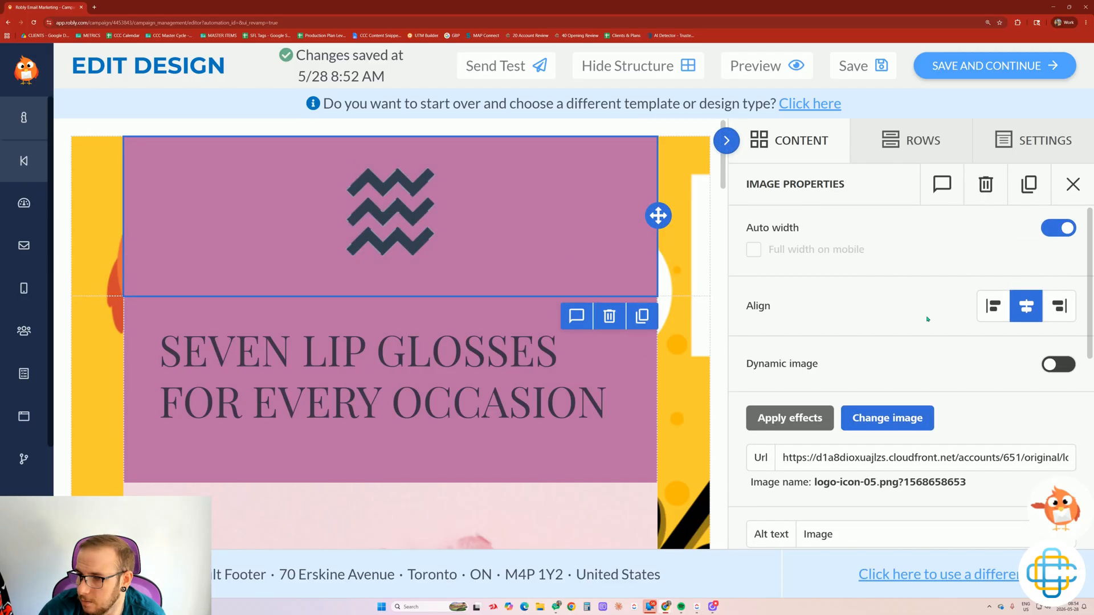
pyautogui.click(684, 247)
pyautogui.click(1002, 339)
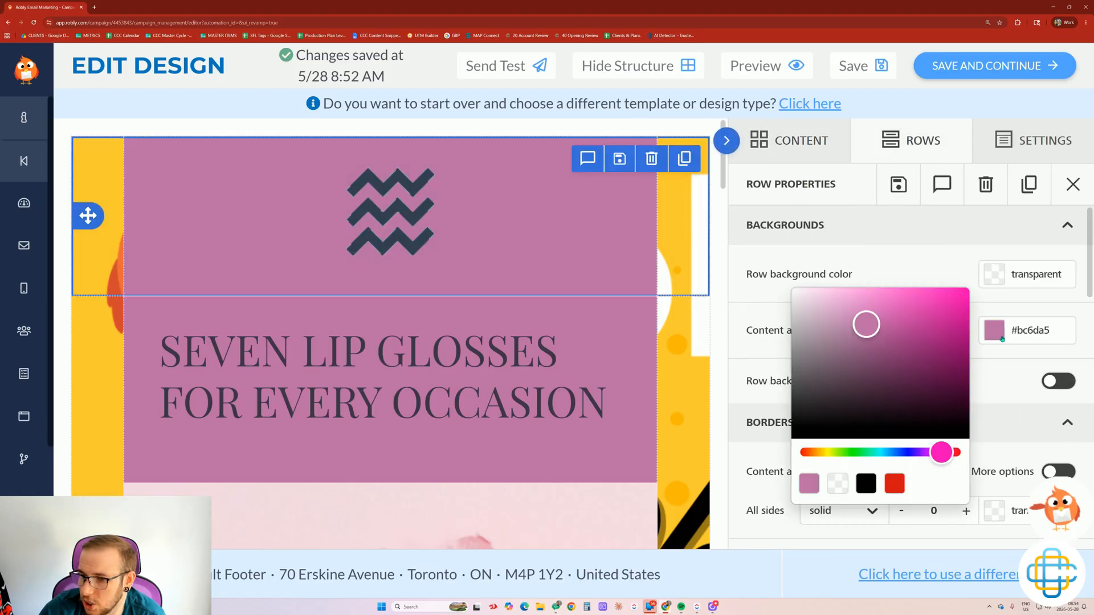
pyautogui.click(865, 484)
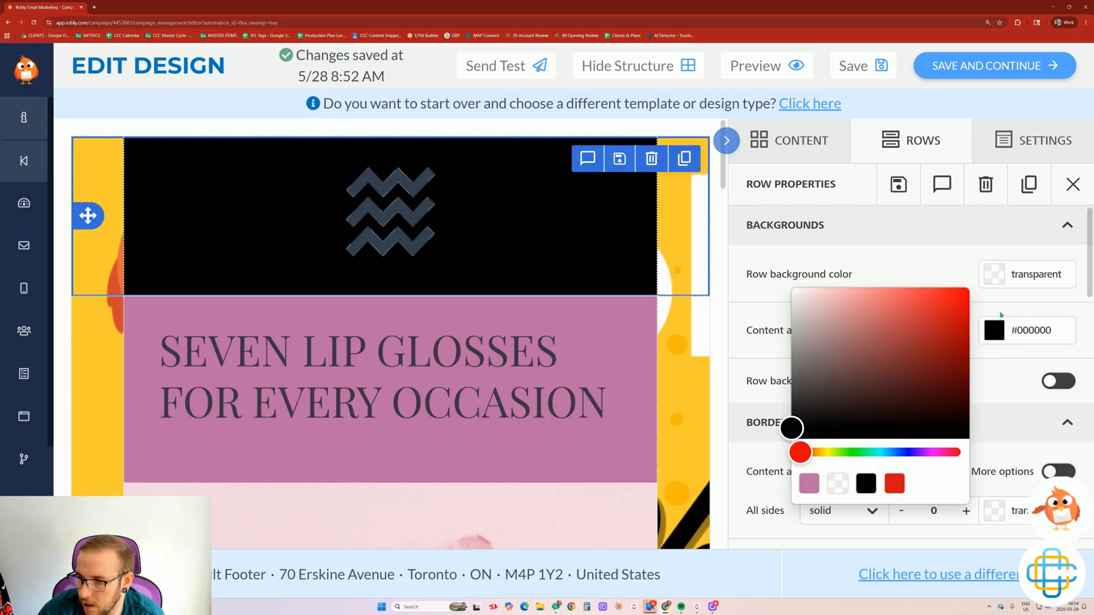
# Set the logo row's background colour to black as well.
pyautogui.click(999, 276)
pyautogui.click(838, 428)
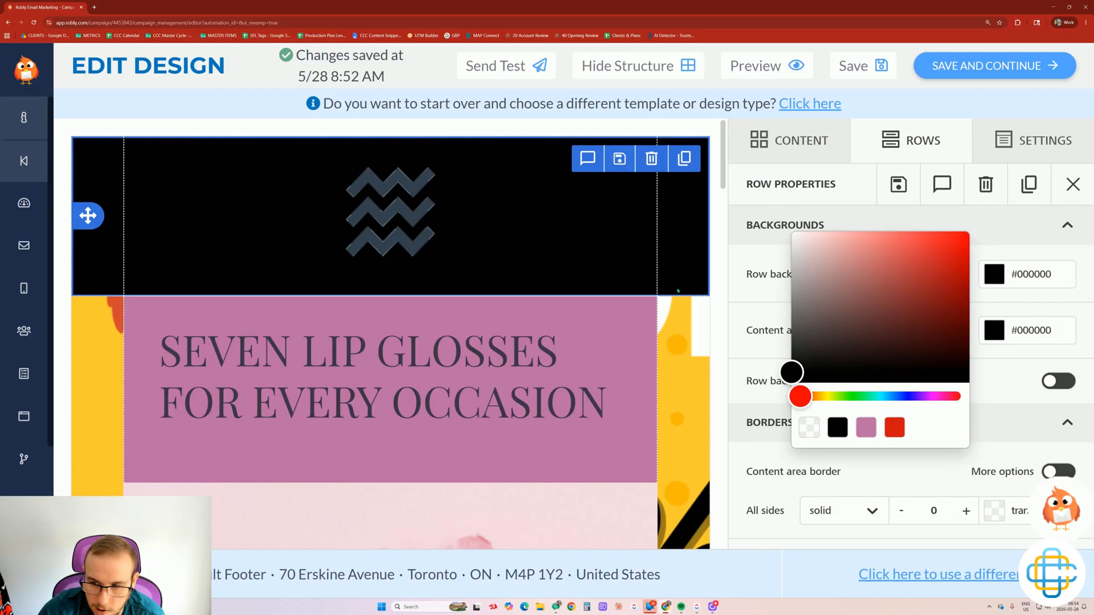
pyautogui.scroll(-5, 677, 291)
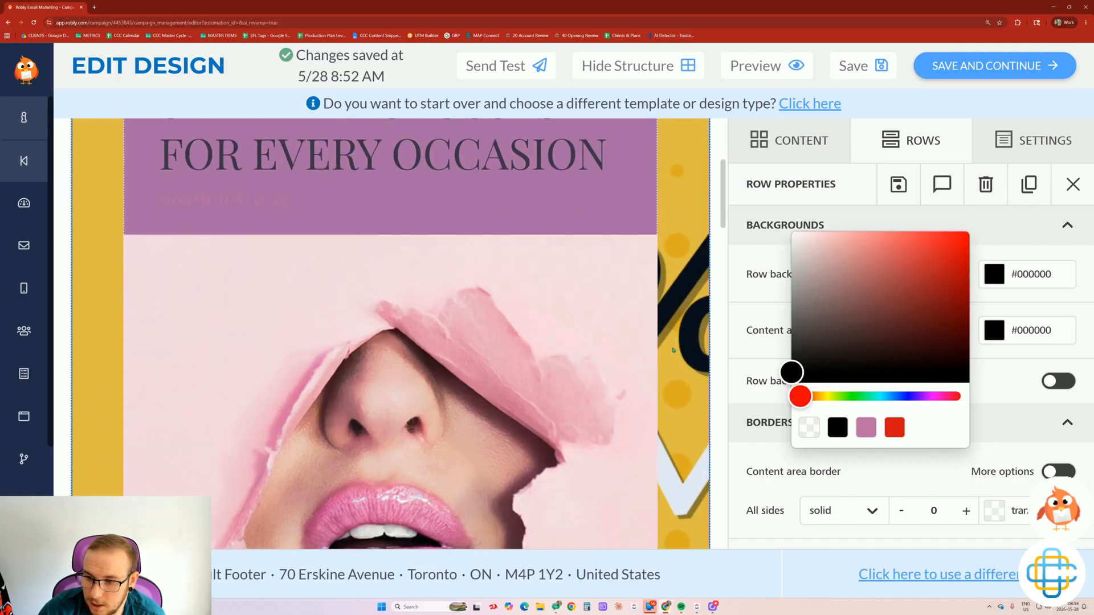
pyautogui.scroll(-6, 116, 278)
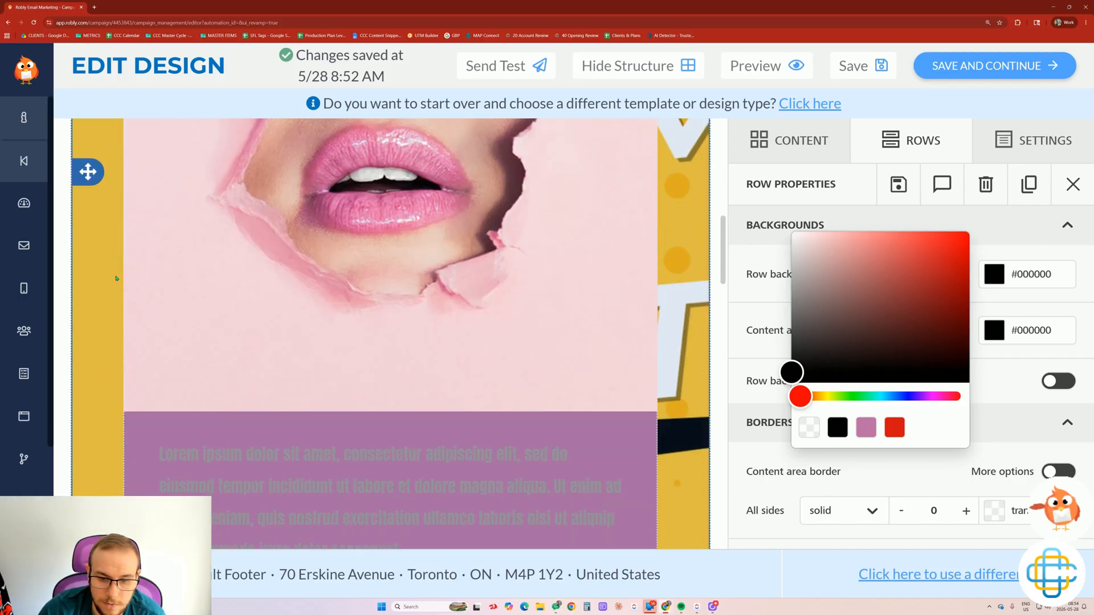
pyautogui.scroll(-3, 116, 278)
pyautogui.scroll(14, 518, 231)
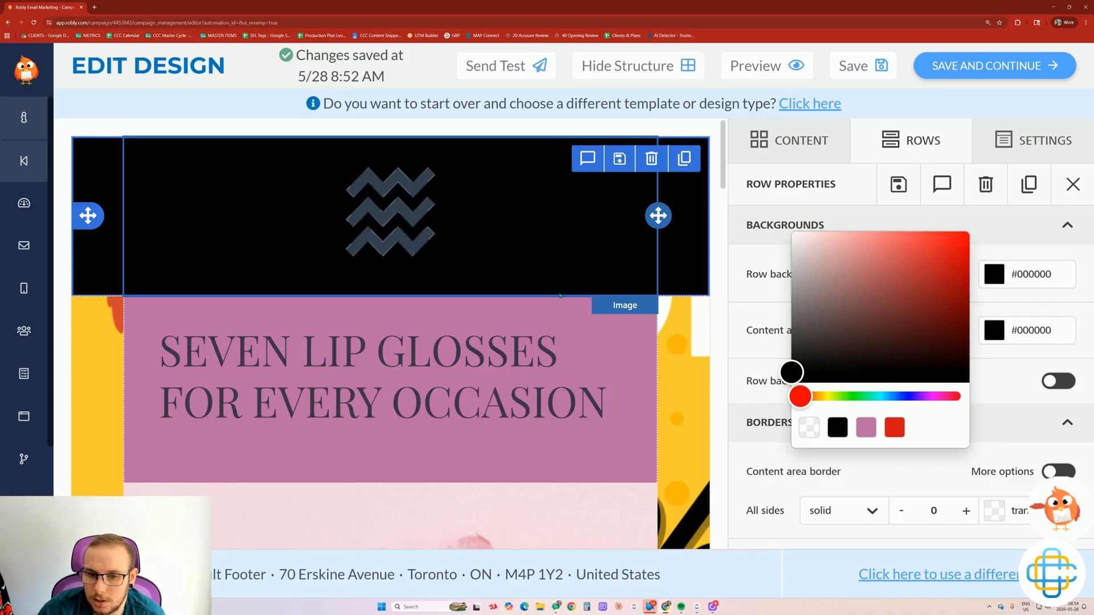
# Colour only the headline word OCCASION white, leaving the rest of the heading dark.
pyautogui.click(672, 335)
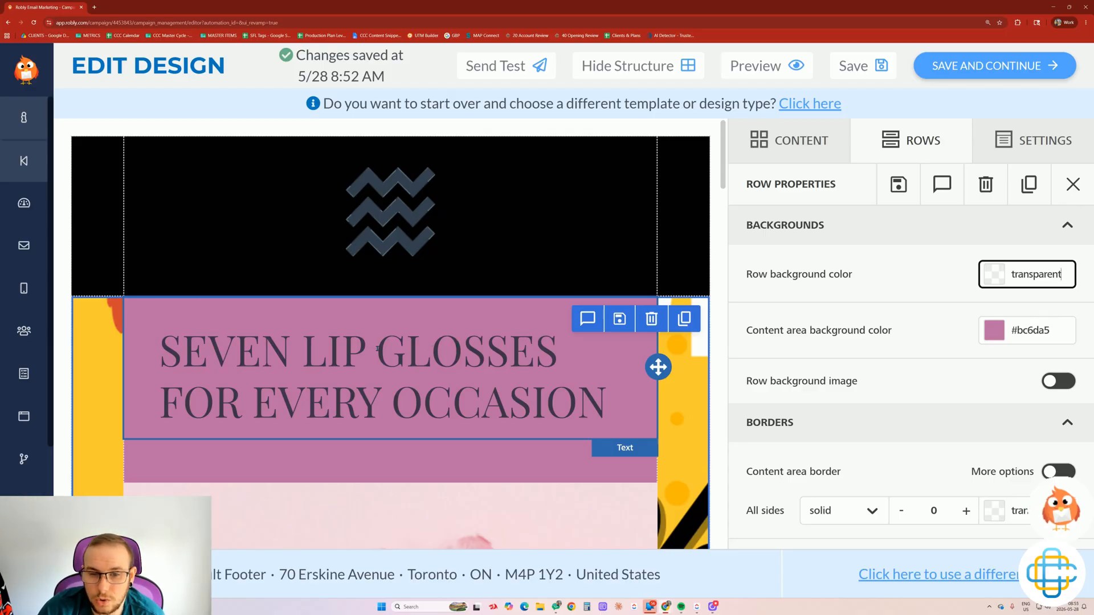
pyautogui.scroll(-1, 418, 342)
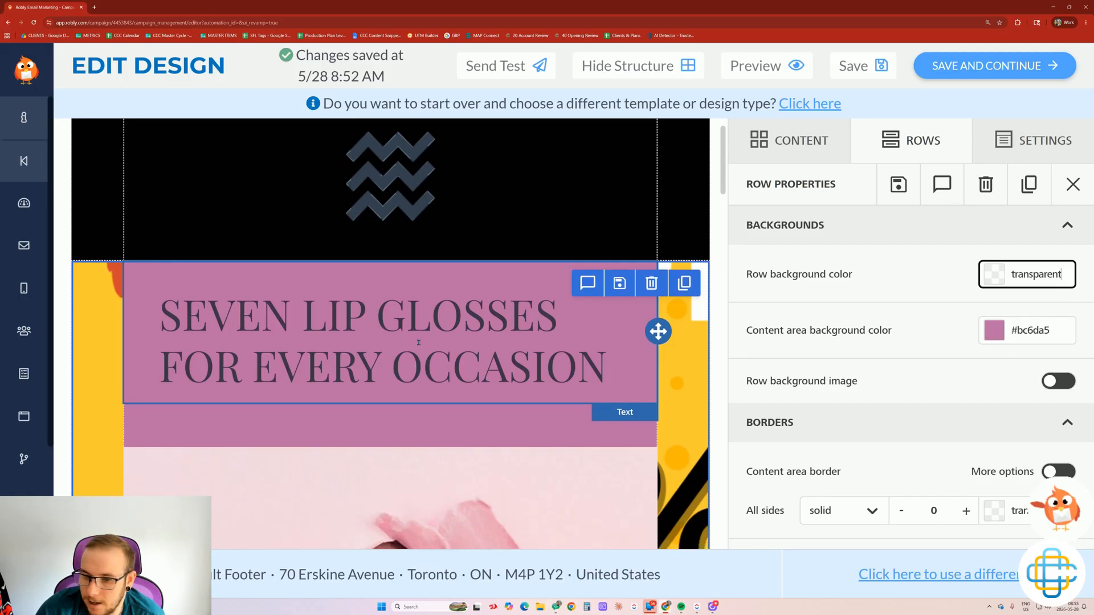
pyautogui.scroll(-1, 418, 343)
pyautogui.moveTo(393, 330); pyautogui.dragTo(613, 345)
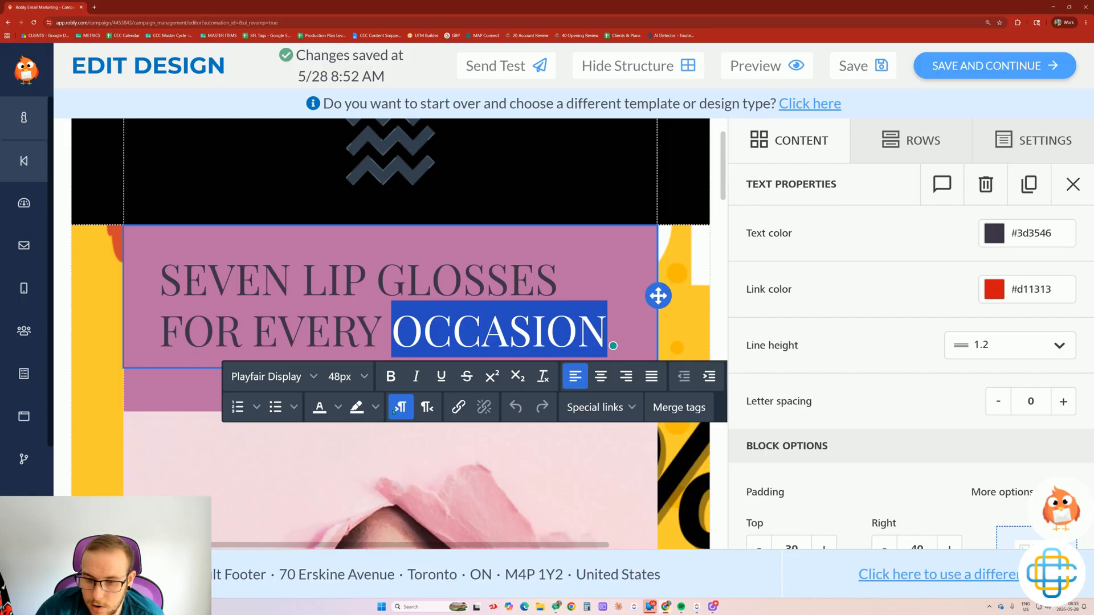
pyautogui.click(338, 407)
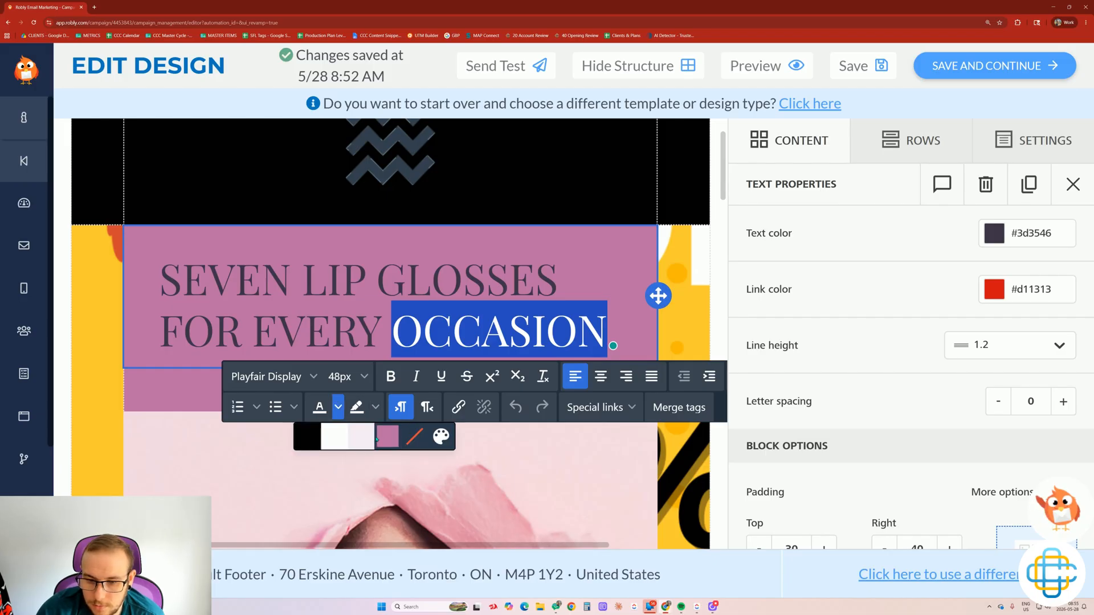
pyautogui.click(335, 437)
pyautogui.click(391, 318)
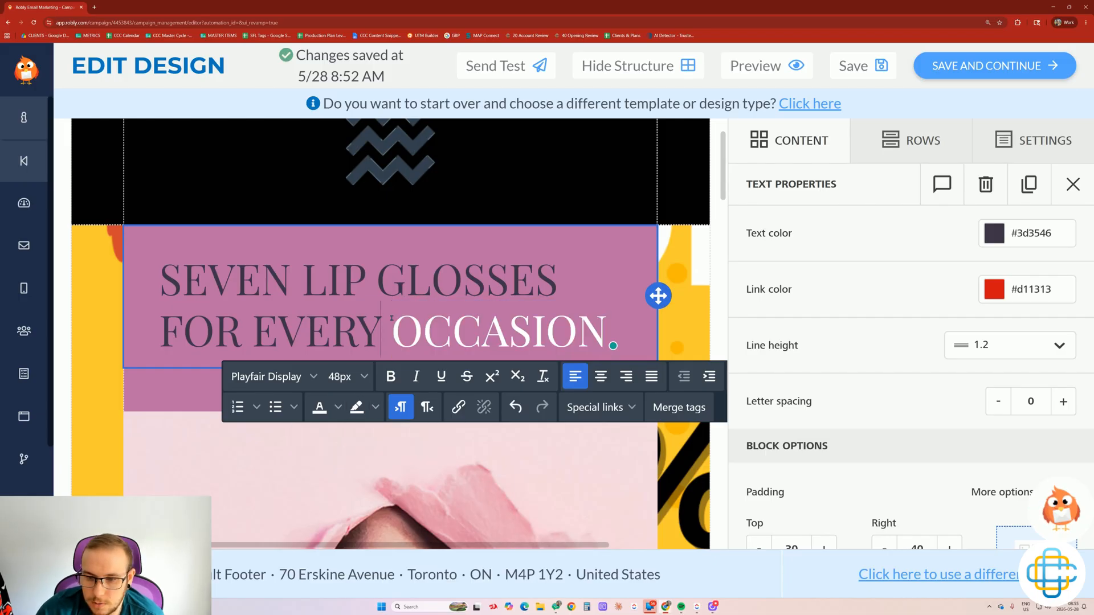
pyautogui.click(579, 322)
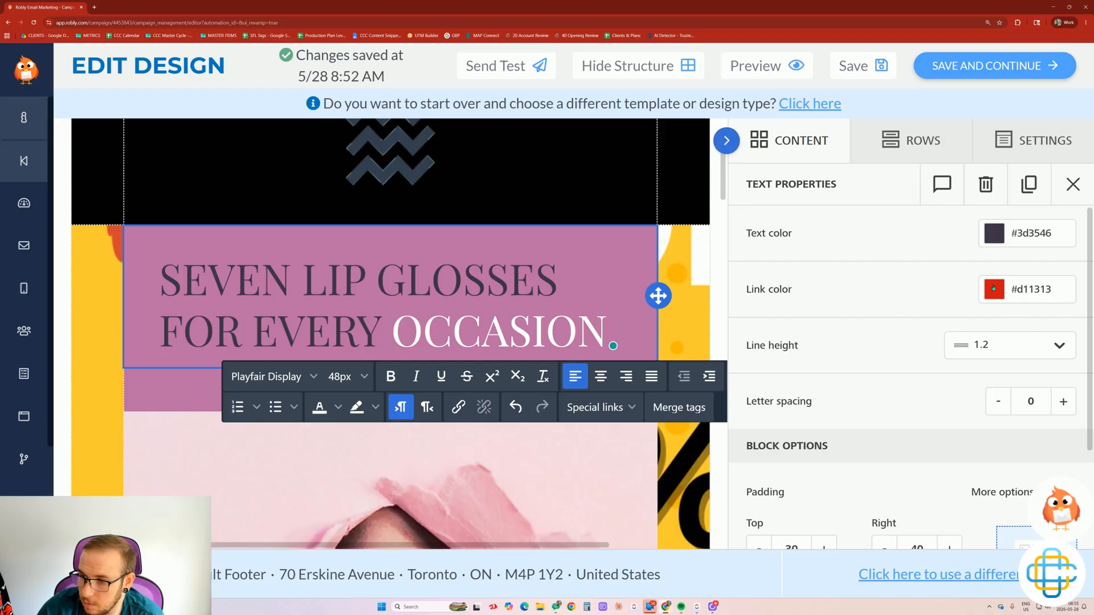
pyautogui.click(683, 328)
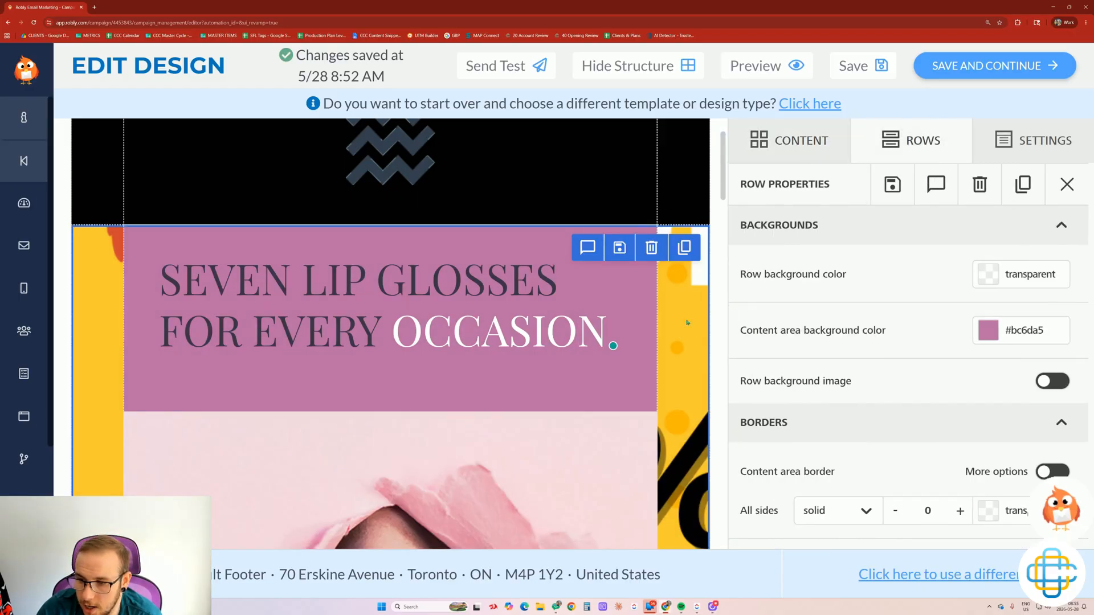
# Select the lips image and look through its Image Properties.
pyautogui.scroll(-5, 687, 323)
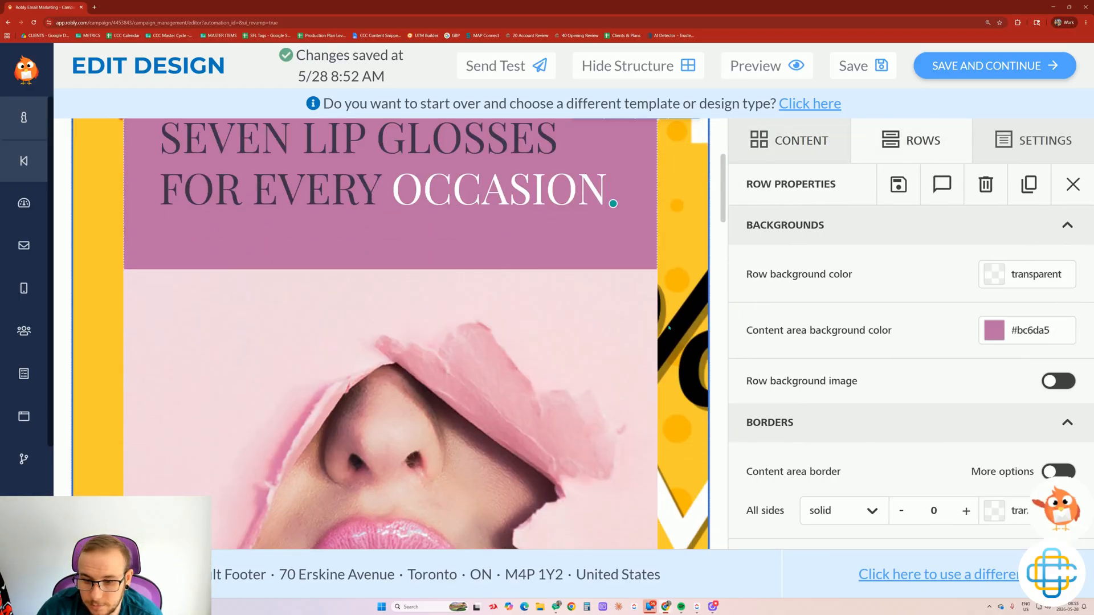
pyautogui.scroll(-1, 679, 319)
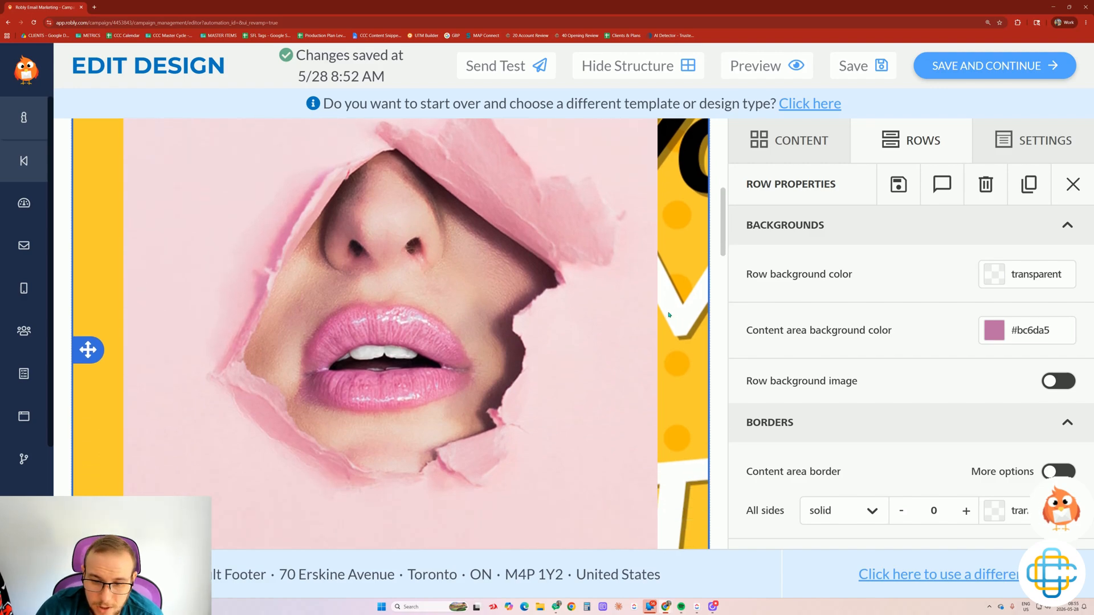
pyautogui.scroll(-1, 669, 315)
pyautogui.click(511, 327)
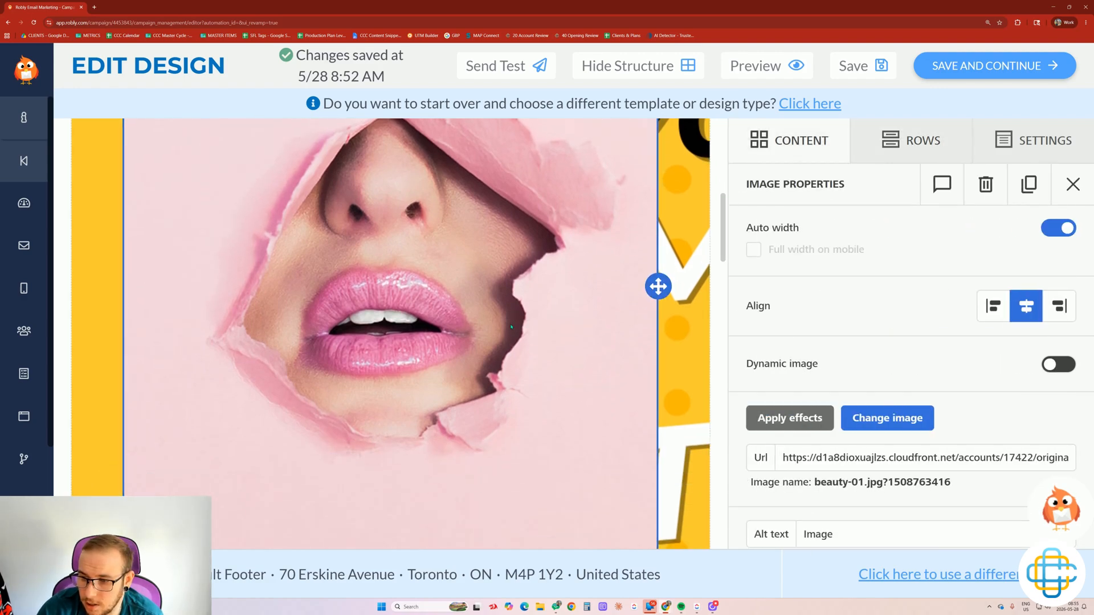
pyautogui.scroll(-2, 459, 272)
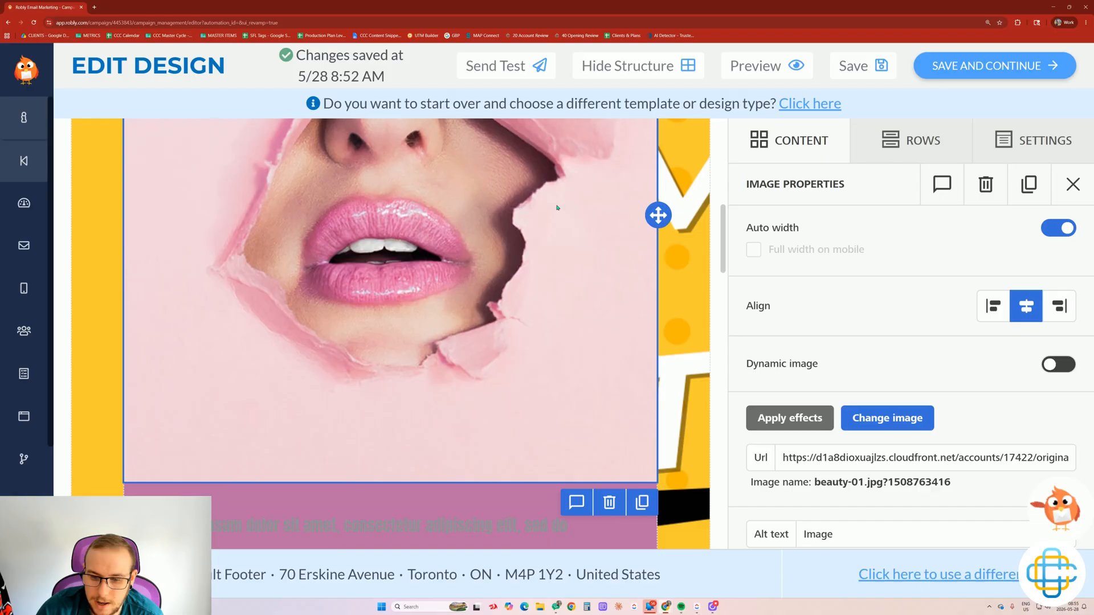
pyautogui.scroll(-5, 872, 393)
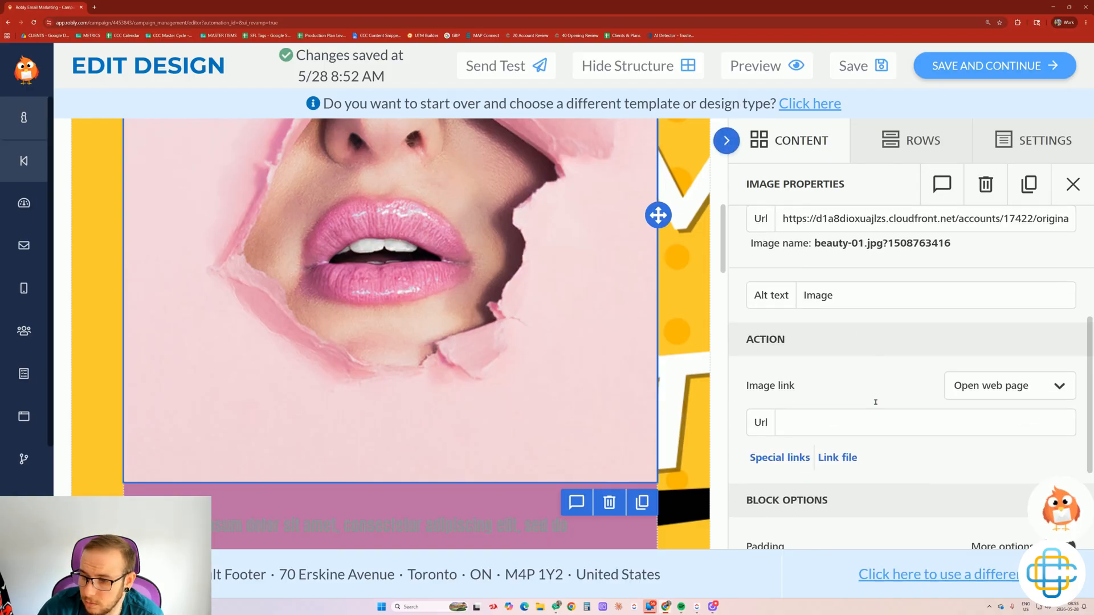
pyautogui.scroll(5, 924, 342)
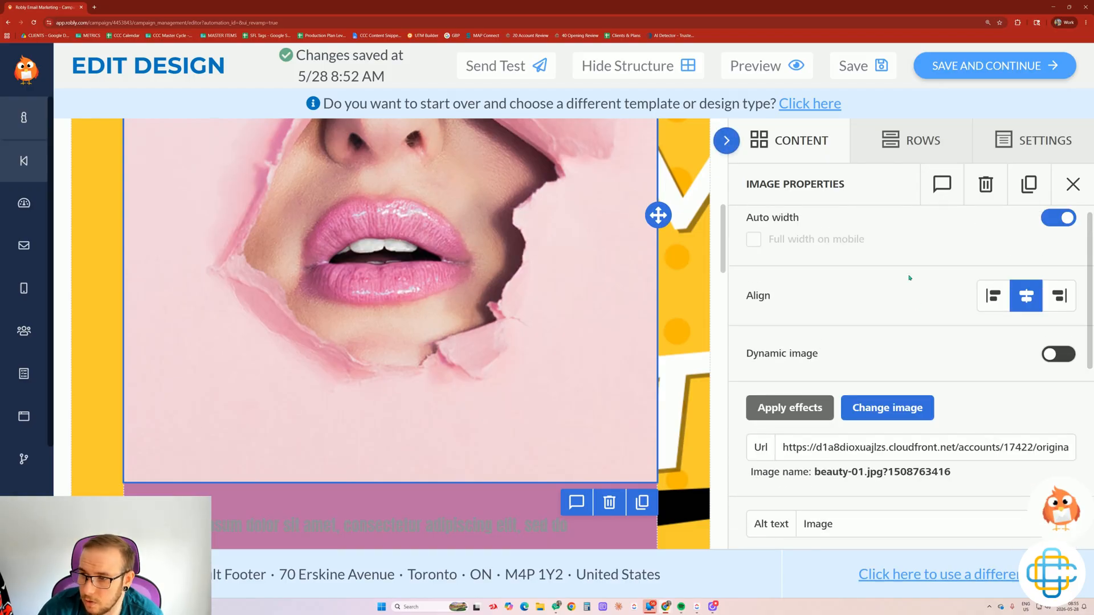
# Open Row Properties for the row with the lips image and lorem ipsum text.
pyautogui.scroll(-3, 567, 315)
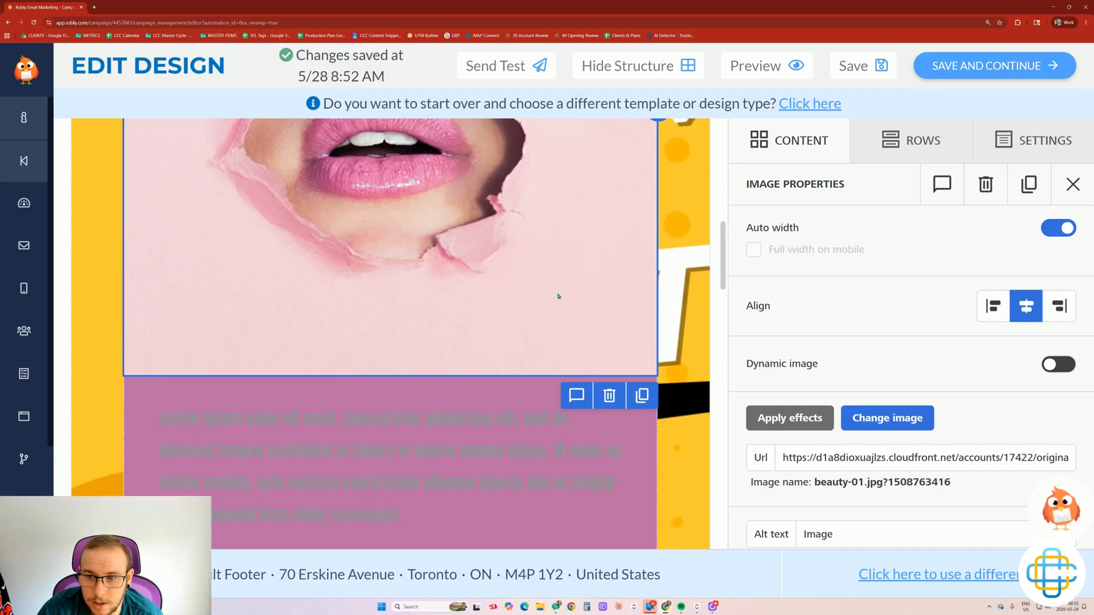
pyautogui.scroll(-1, 559, 296)
pyautogui.scroll(-4, 593, 307)
pyautogui.scroll(1, 604, 273)
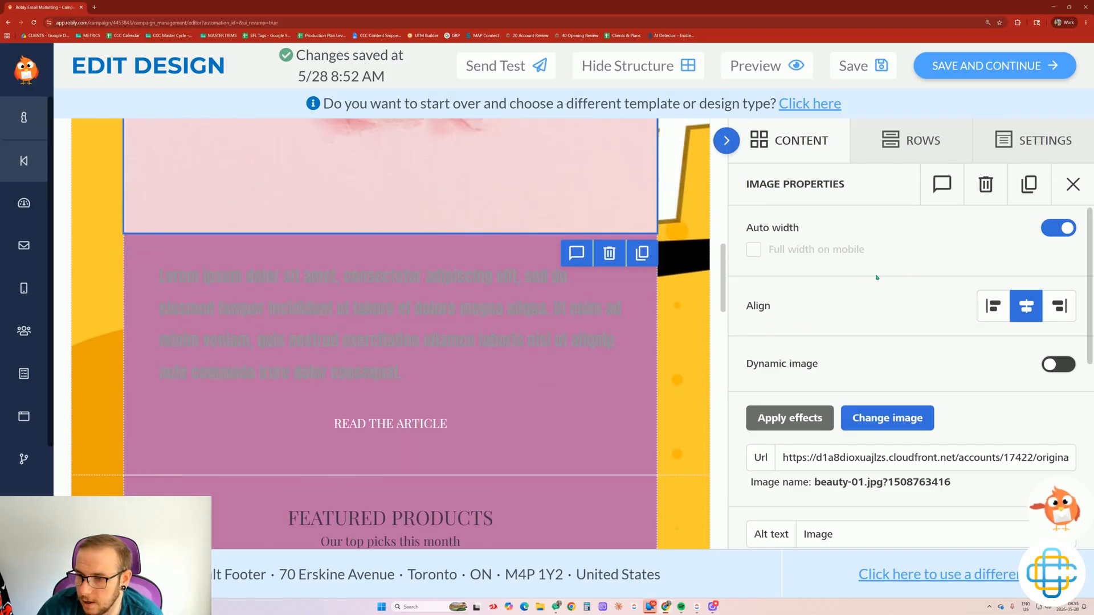
pyautogui.scroll(2, 535, 188)
pyautogui.scroll(-1, 983, 386)
pyautogui.scroll(-3, 983, 386)
pyautogui.scroll(-4, 693, 239)
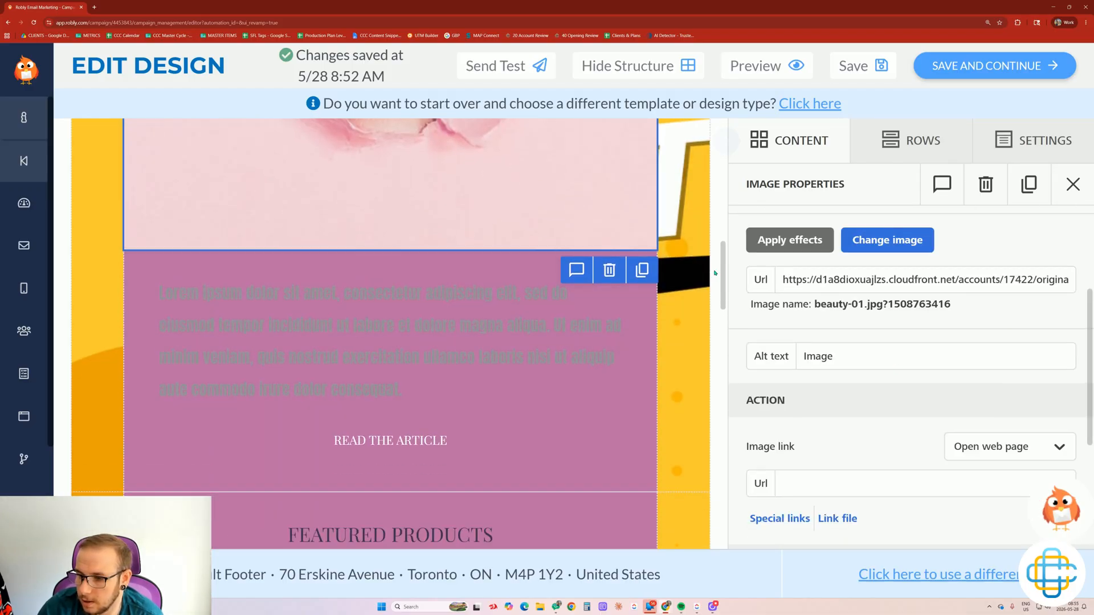
pyautogui.scroll(3, 699, 219)
pyautogui.click(700, 215)
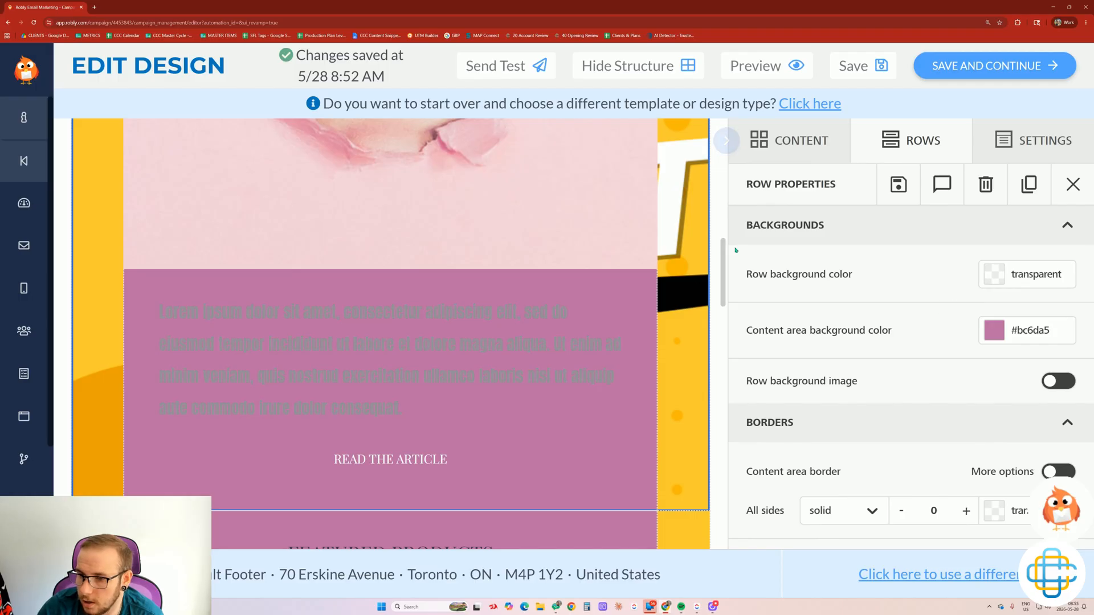
pyautogui.scroll(-3, 968, 353)
pyautogui.scroll(-4, 967, 353)
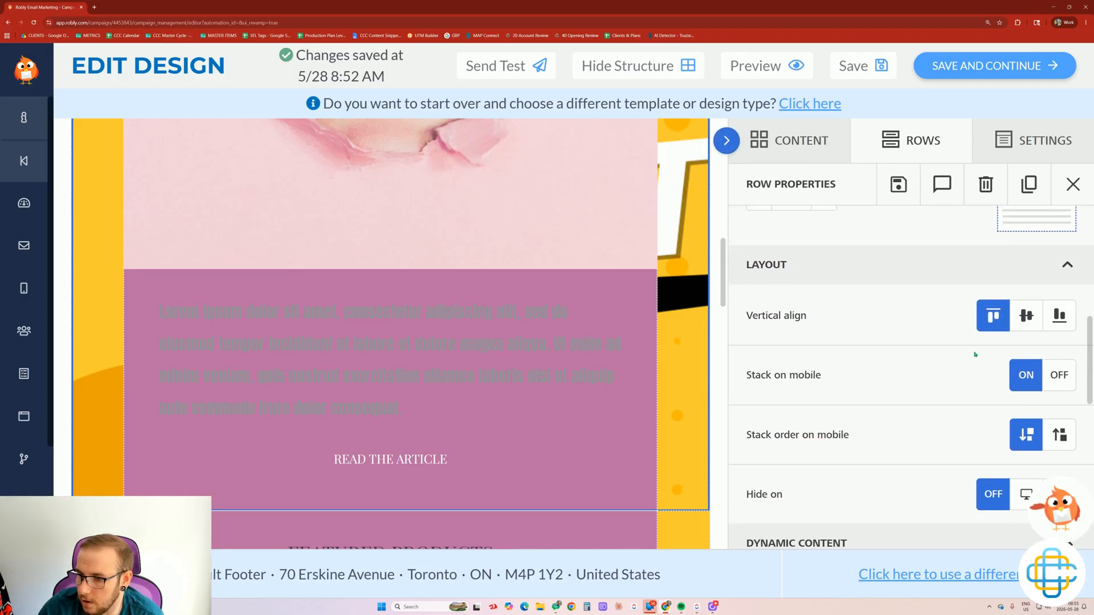
pyautogui.scroll(-1, 977, 373)
pyautogui.scroll(-1, 1025, 388)
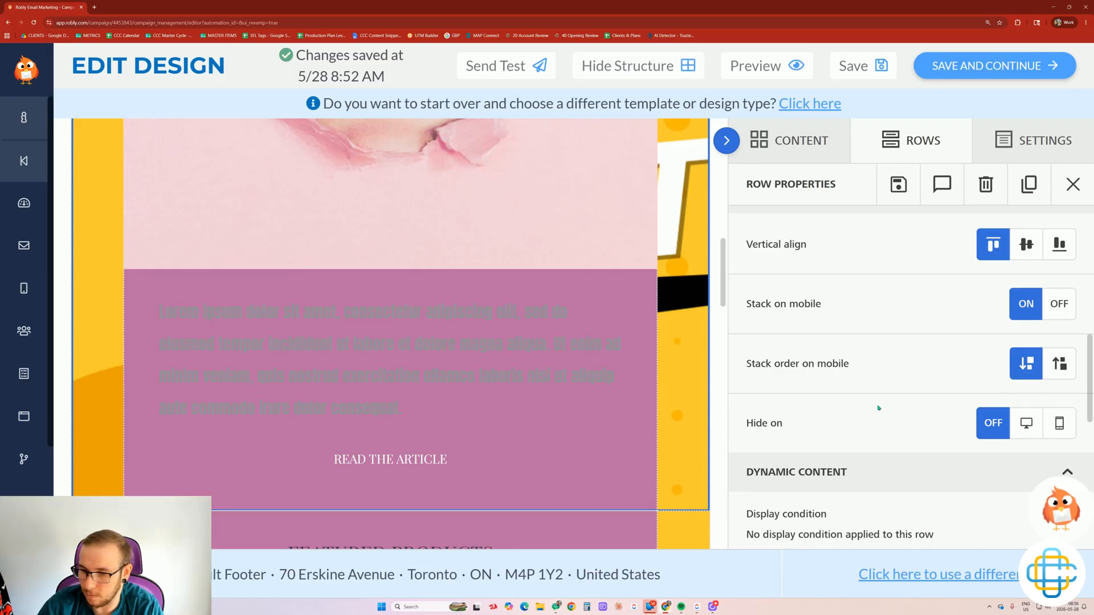
pyautogui.scroll(2, 576, 298)
pyautogui.scroll(-3, 649, 290)
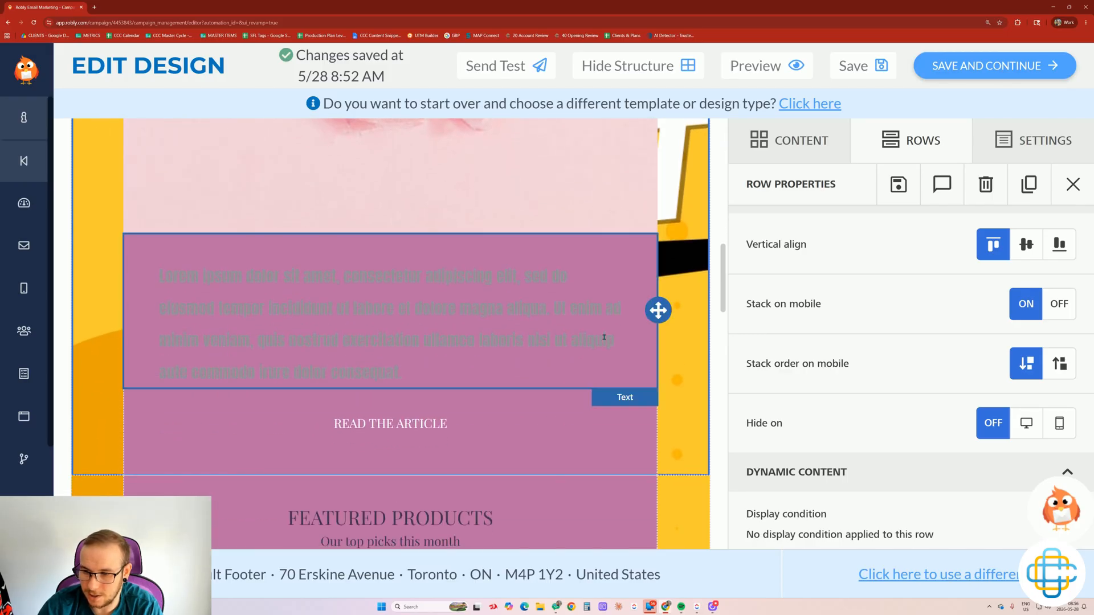
pyautogui.scroll(5, 222, 230)
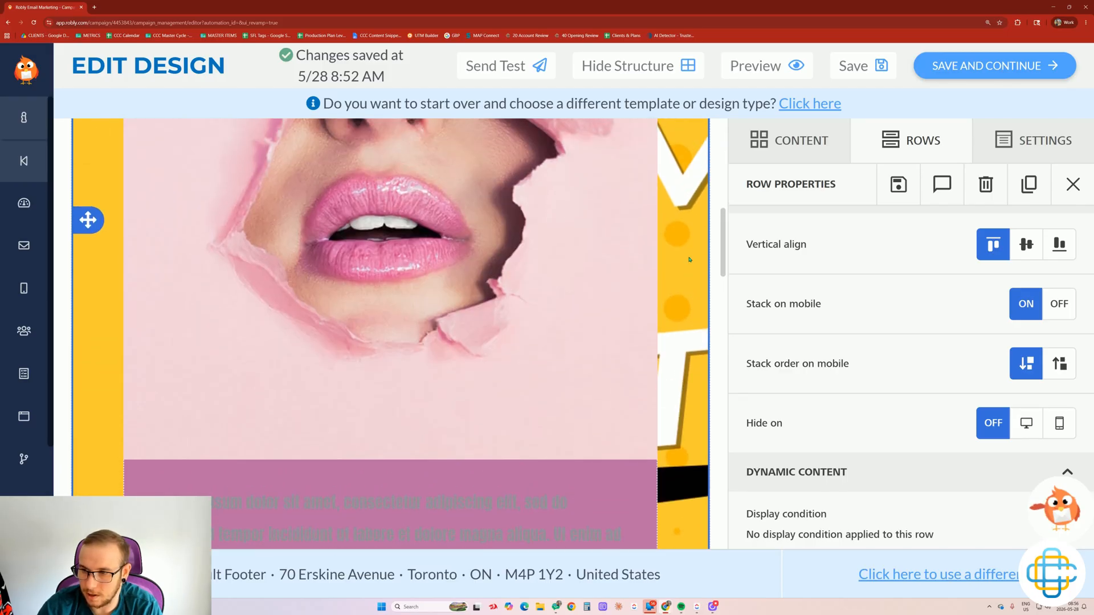
pyautogui.scroll(5, 607, 458)
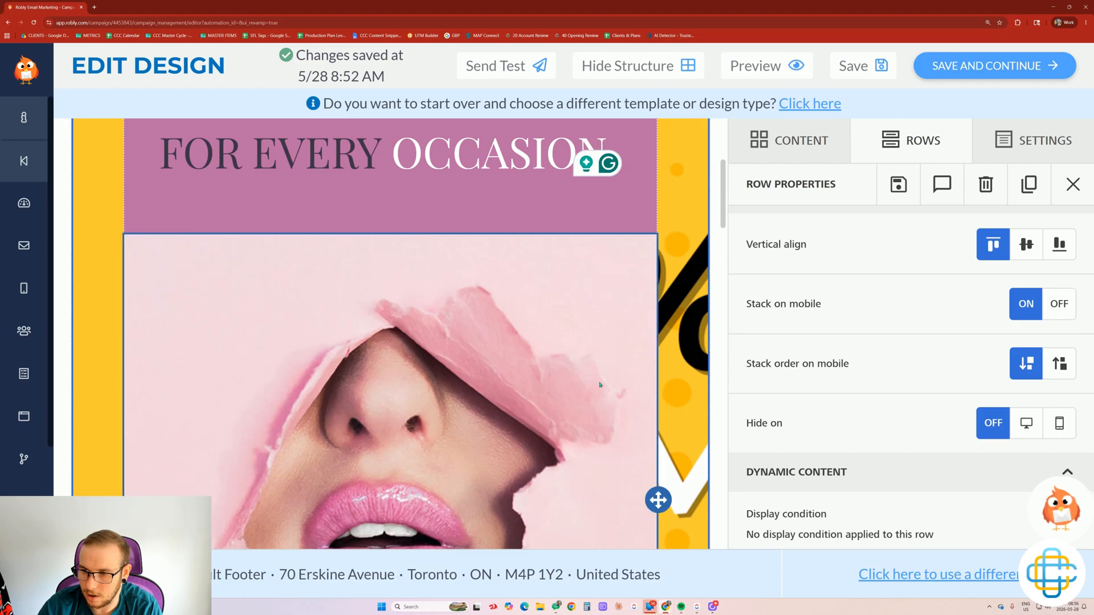
# Duplicate the SEVEN LIP GLOSSES heading row and set the copy to hide on mobile.
pyautogui.click(623, 391)
pyautogui.click(674, 342)
pyautogui.scroll(5, 674, 343)
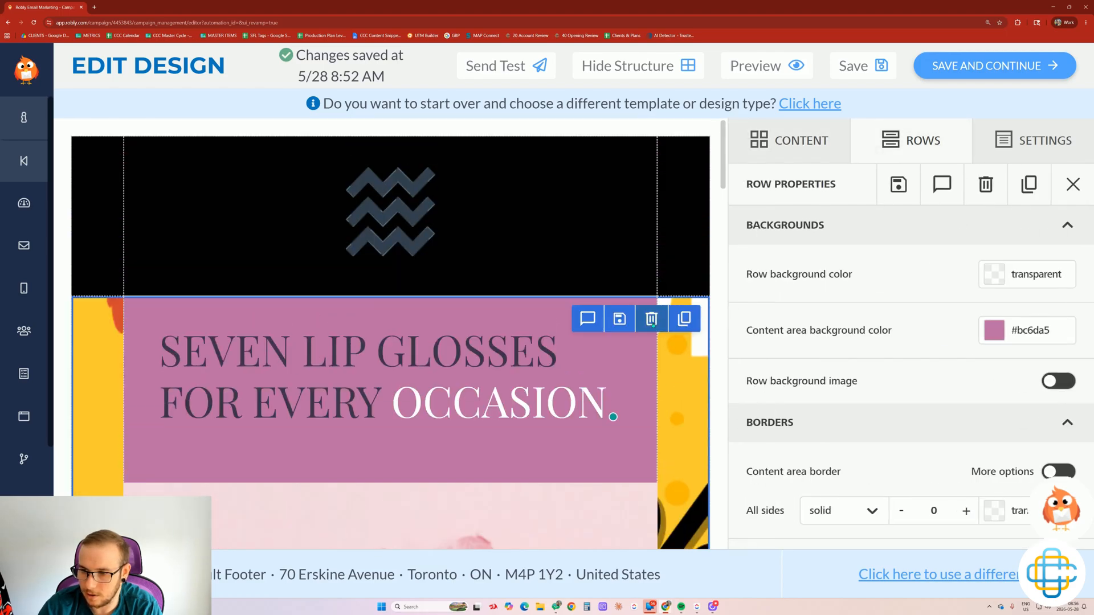
pyautogui.click(685, 319)
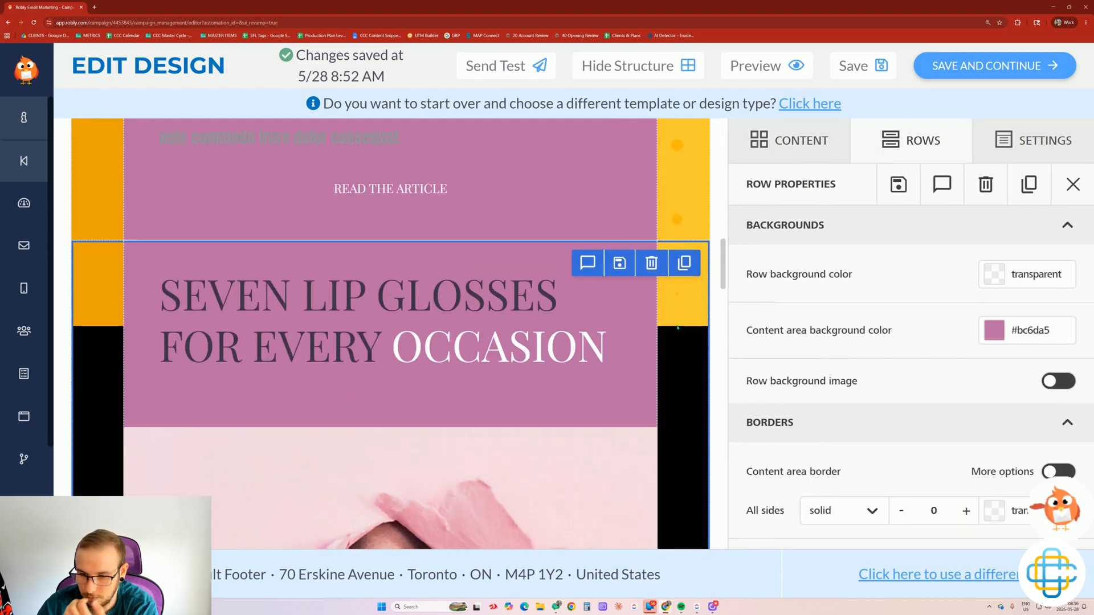
pyautogui.scroll(-6, 1054, 425)
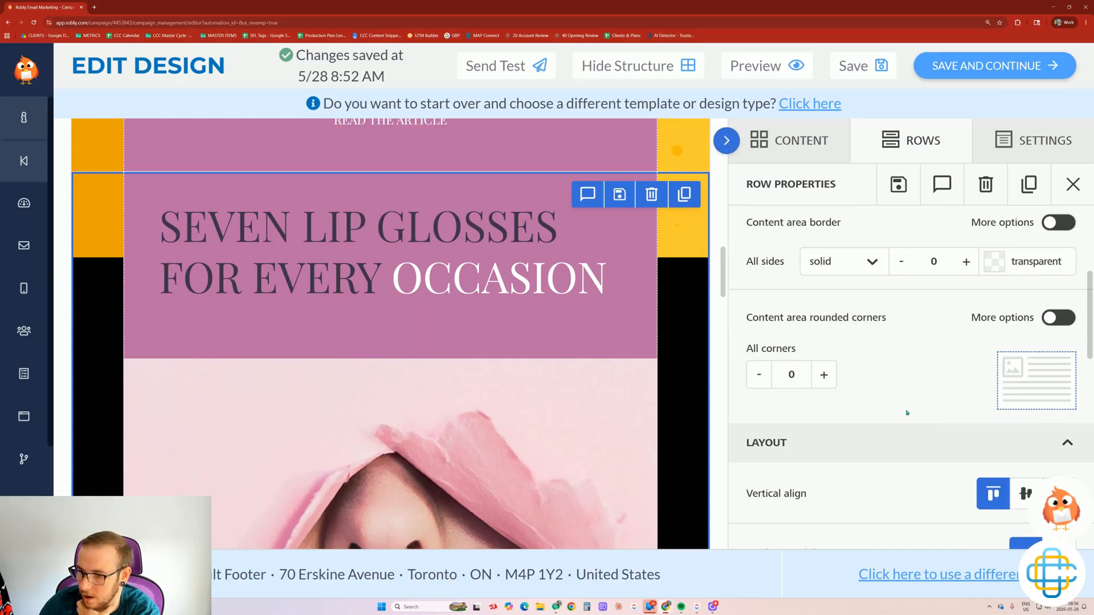
pyautogui.scroll(-2, 1054, 425)
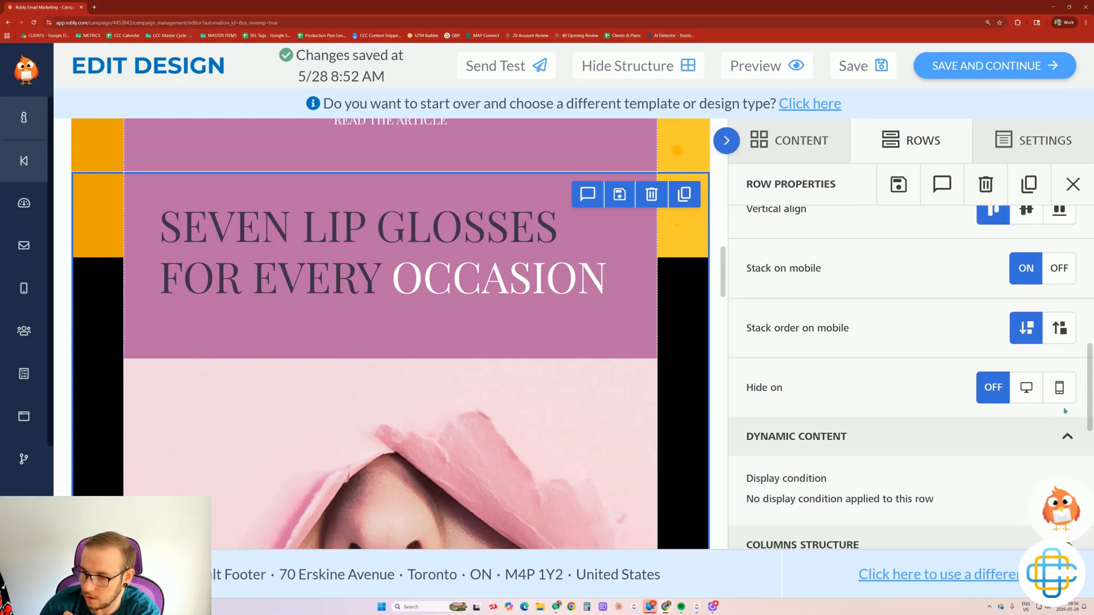
pyautogui.click(1059, 388)
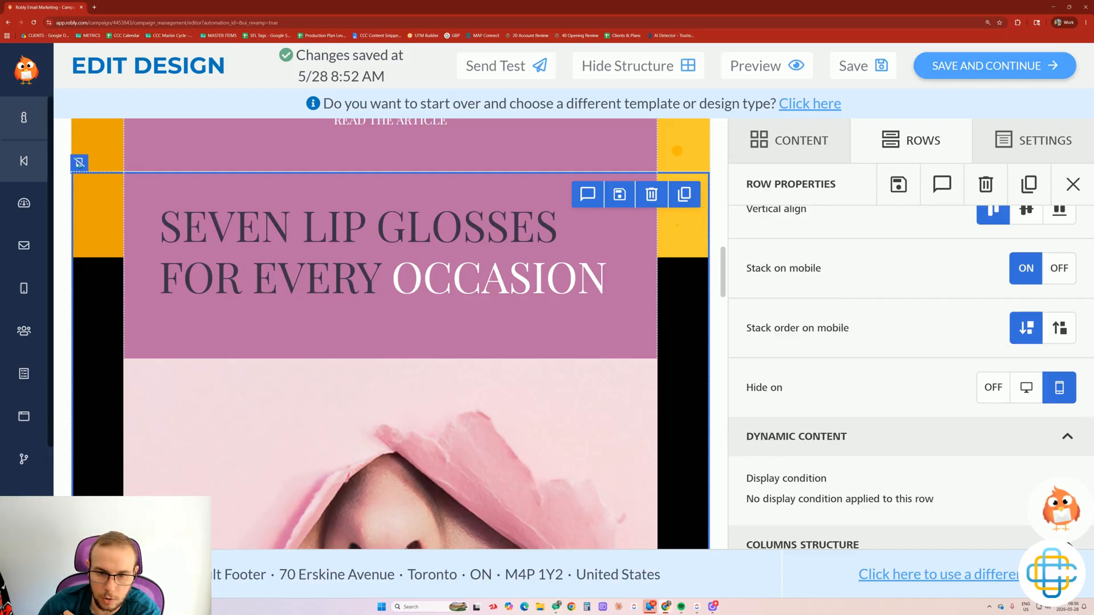
# Set the article text row to hide on desktop.
pyautogui.scroll(4, 98, 284)
pyautogui.click(98, 245)
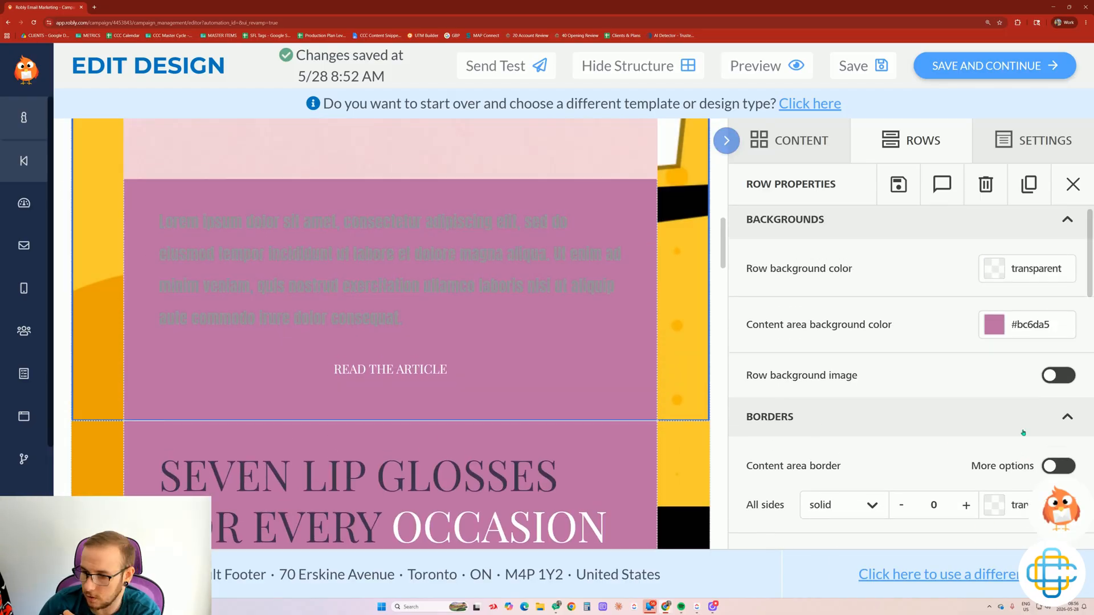
pyautogui.scroll(-10, 1023, 433)
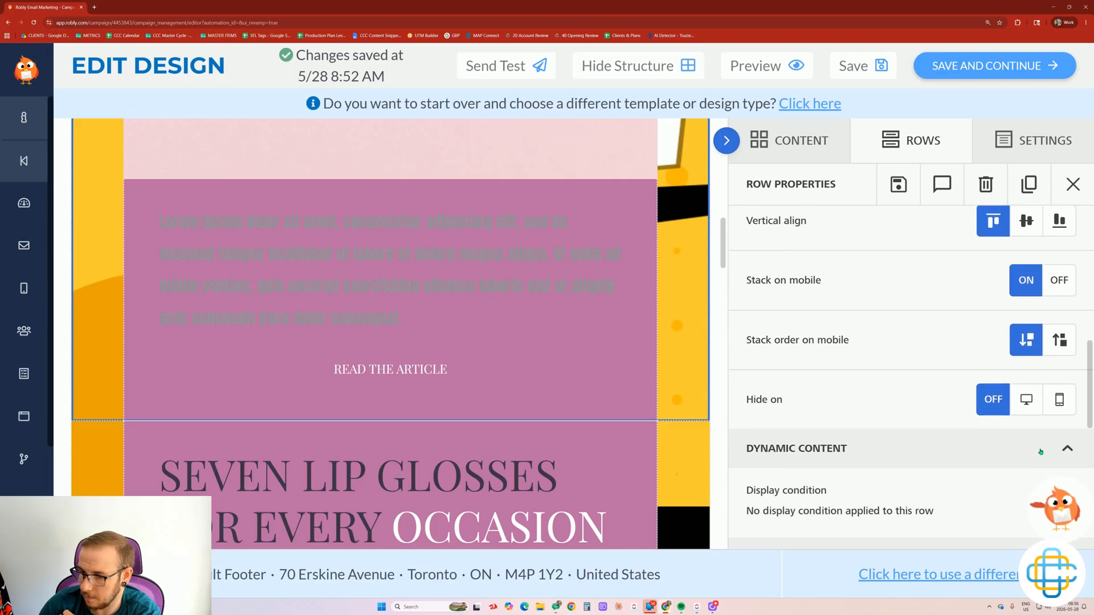
pyautogui.click(1026, 388)
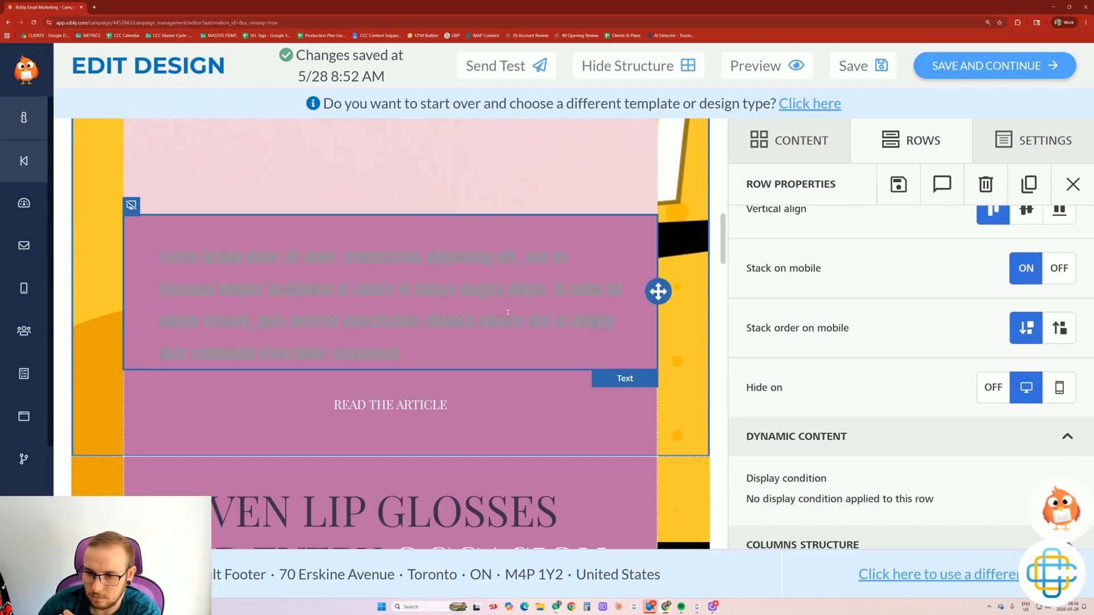
pyautogui.click(509, 312)
pyautogui.scroll(3, 513, 313)
pyautogui.click(541, 321)
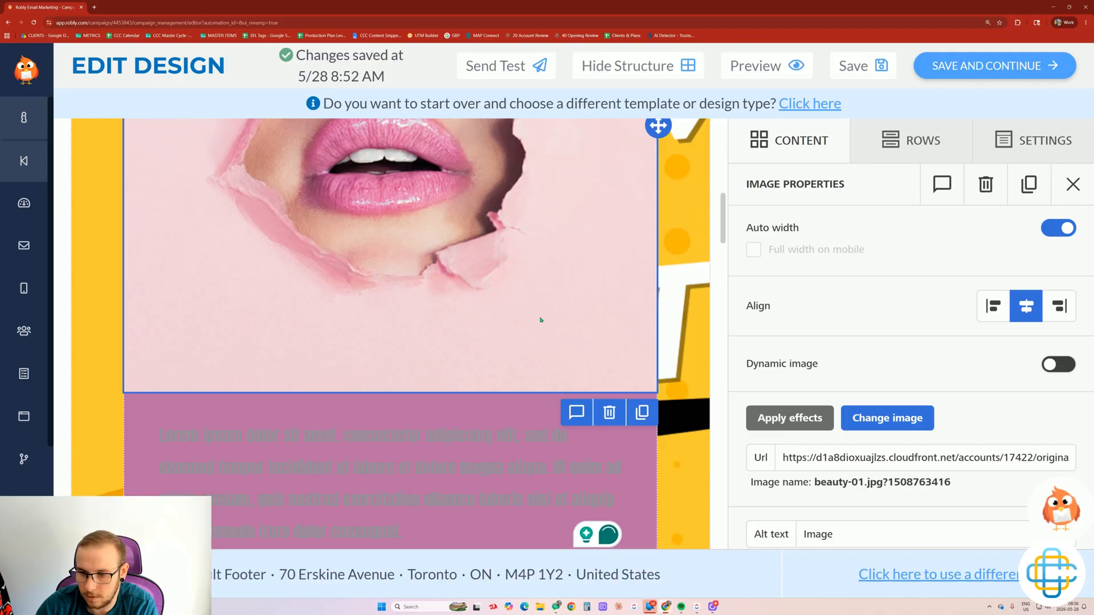
# Apply the red Text color preset to the lorem ipsum paragraph, then preview the email.
pyautogui.scroll(-3, 513, 331)
pyautogui.click(438, 351)
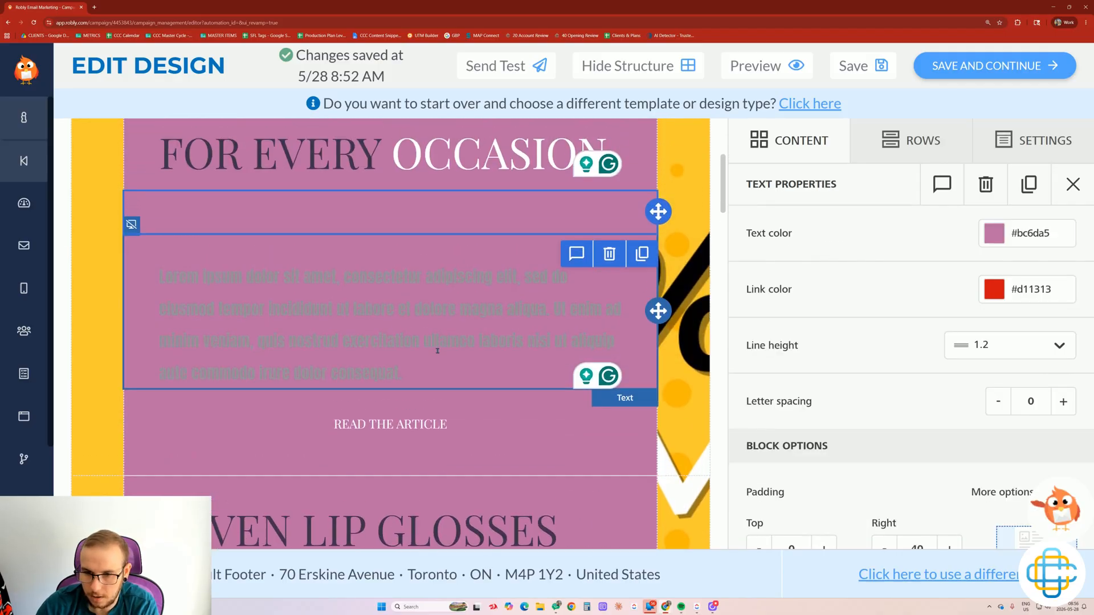
pyautogui.scroll(1, 438, 351)
pyautogui.moveTo(431, 426); pyautogui.dragTo(142, 326)
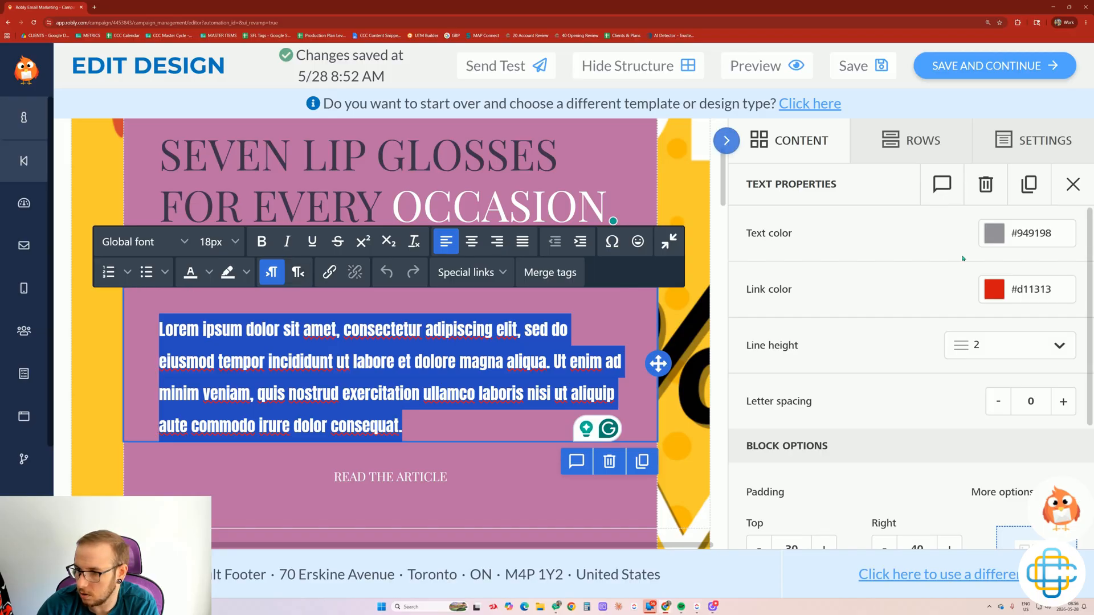
pyautogui.click(994, 233)
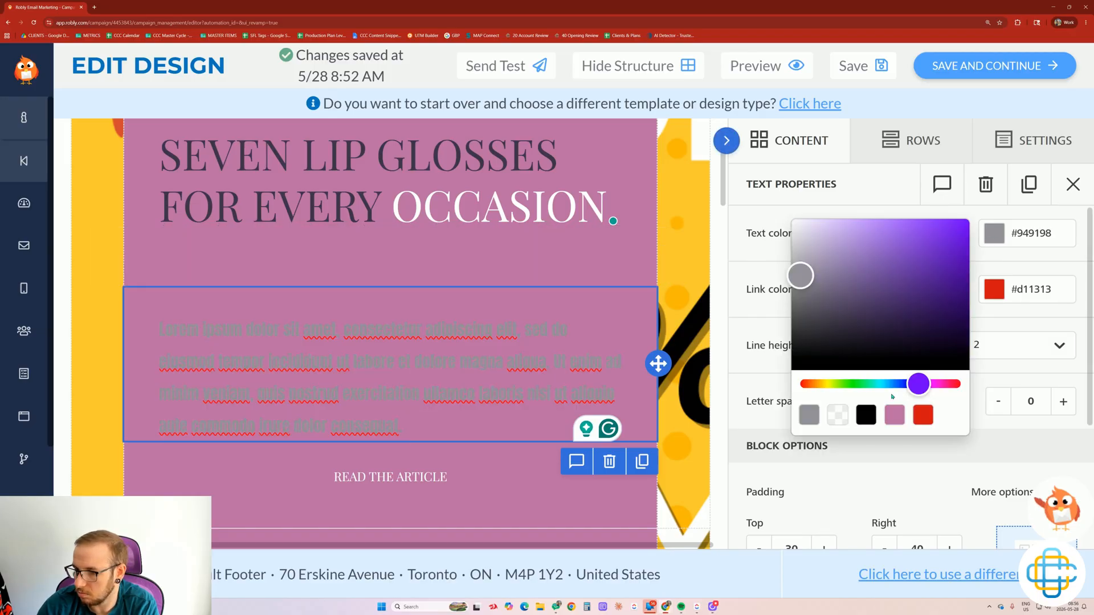
pyautogui.click(917, 415)
pyautogui.click(87, 314)
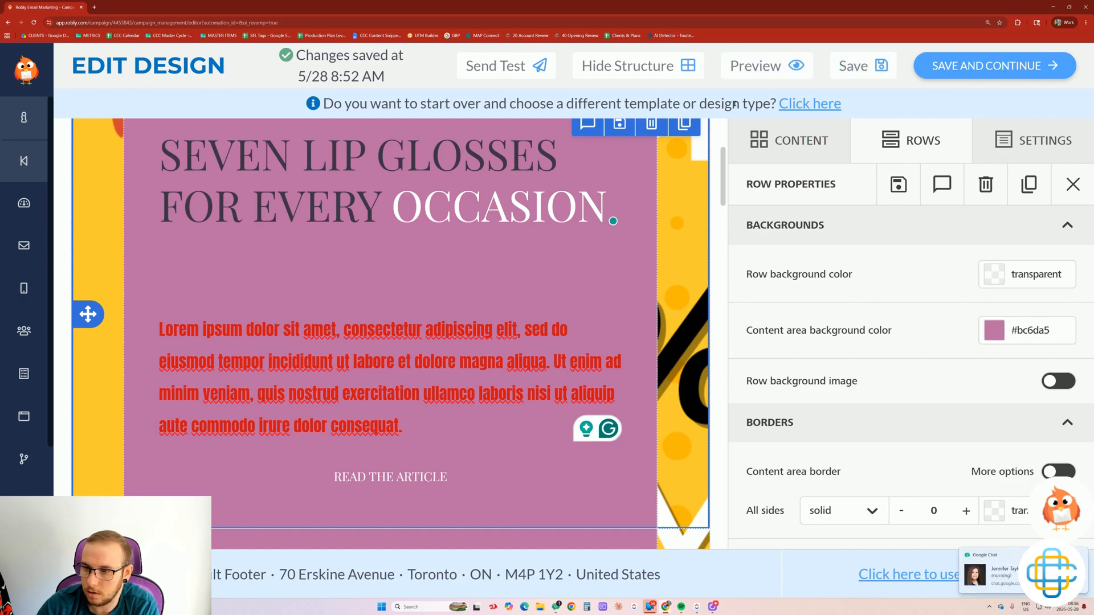
pyautogui.click(758, 66)
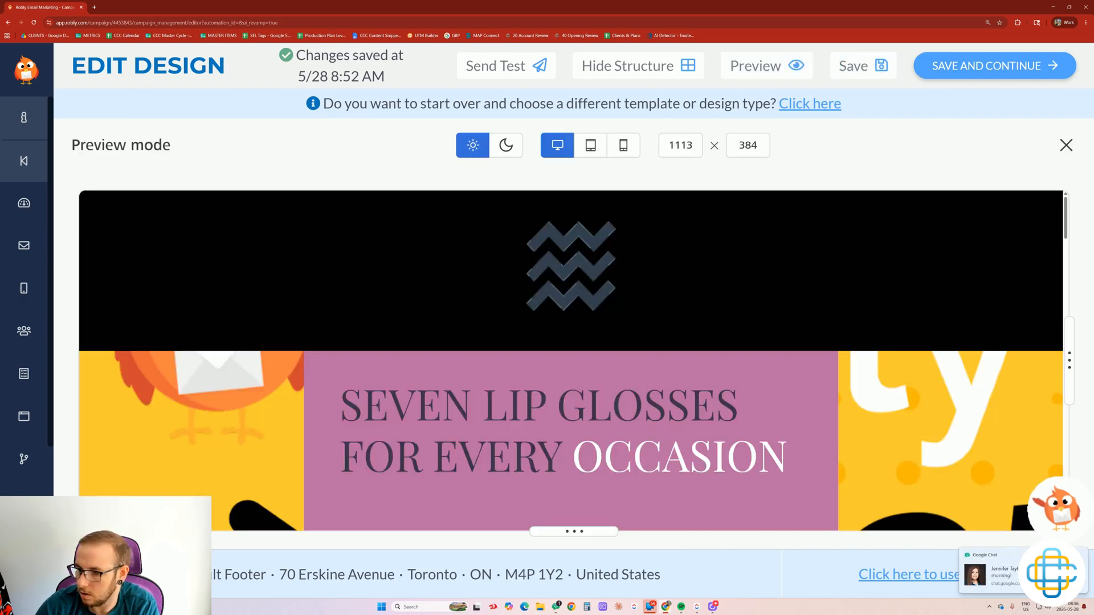
# Check the email in the 320 × 384 mobile preview, then return to the editor.
pyautogui.scroll(-3, 445, 311)
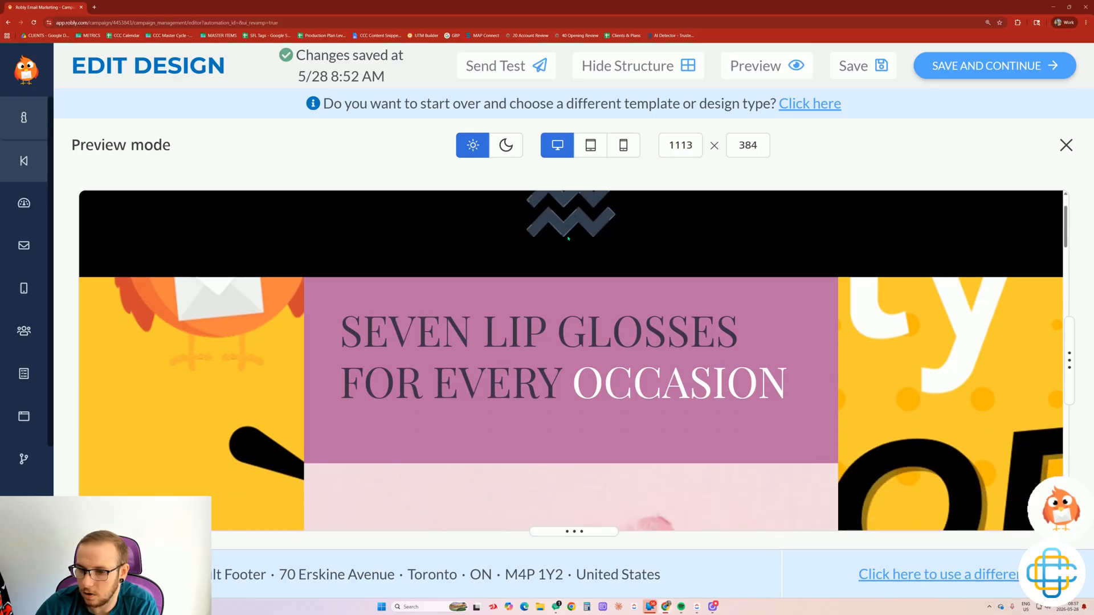
pyautogui.scroll(-10, 445, 311)
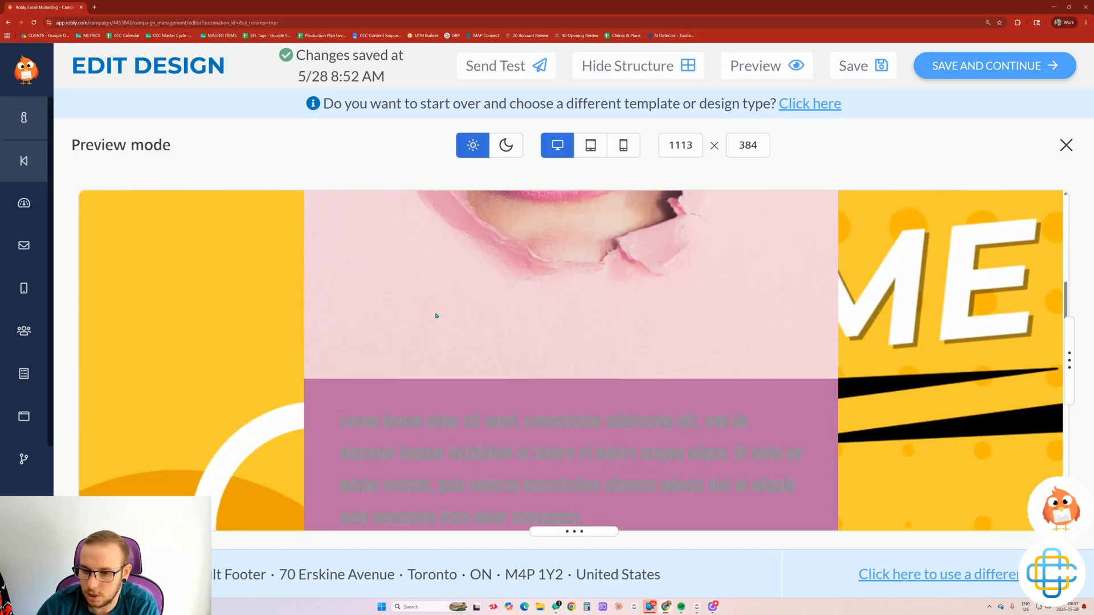
pyautogui.scroll(-12, 535, 415)
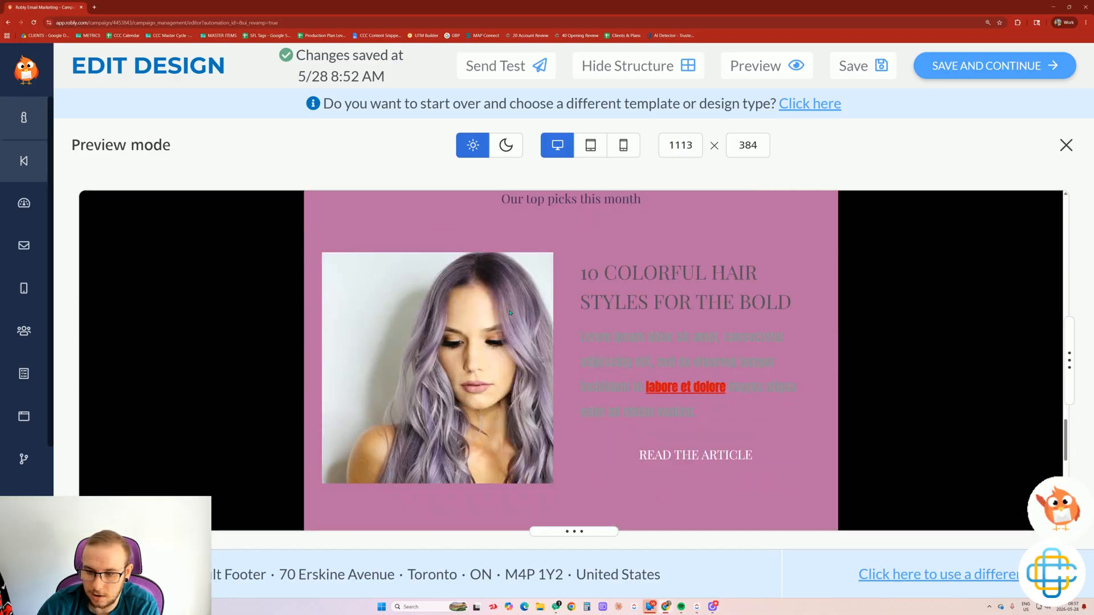
pyautogui.scroll(20, 507, 313)
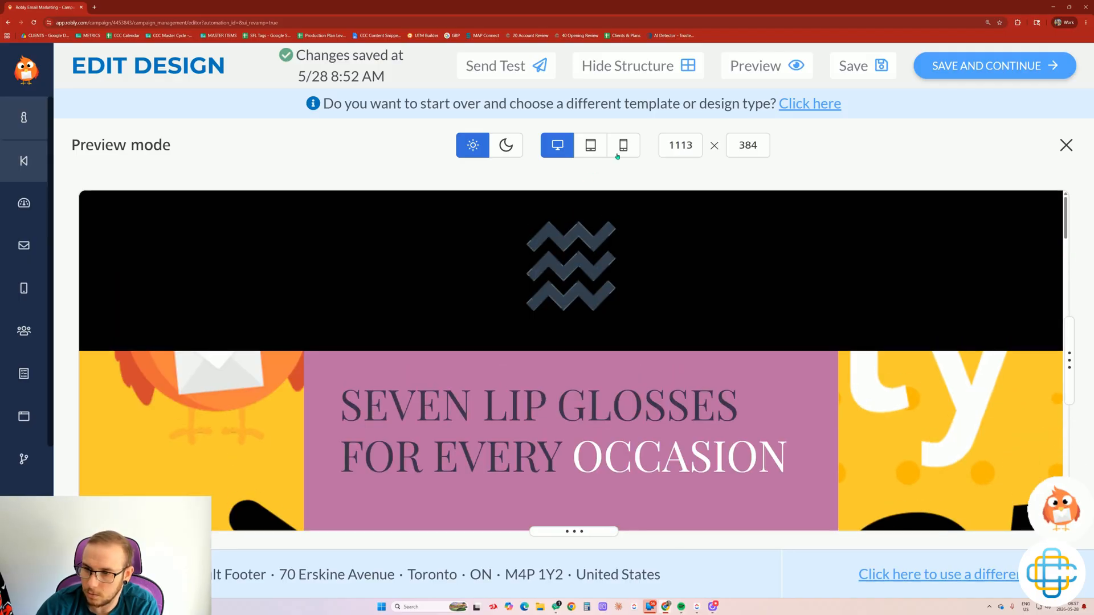
pyautogui.click(623, 149)
pyautogui.scroll(-4, 542, 328)
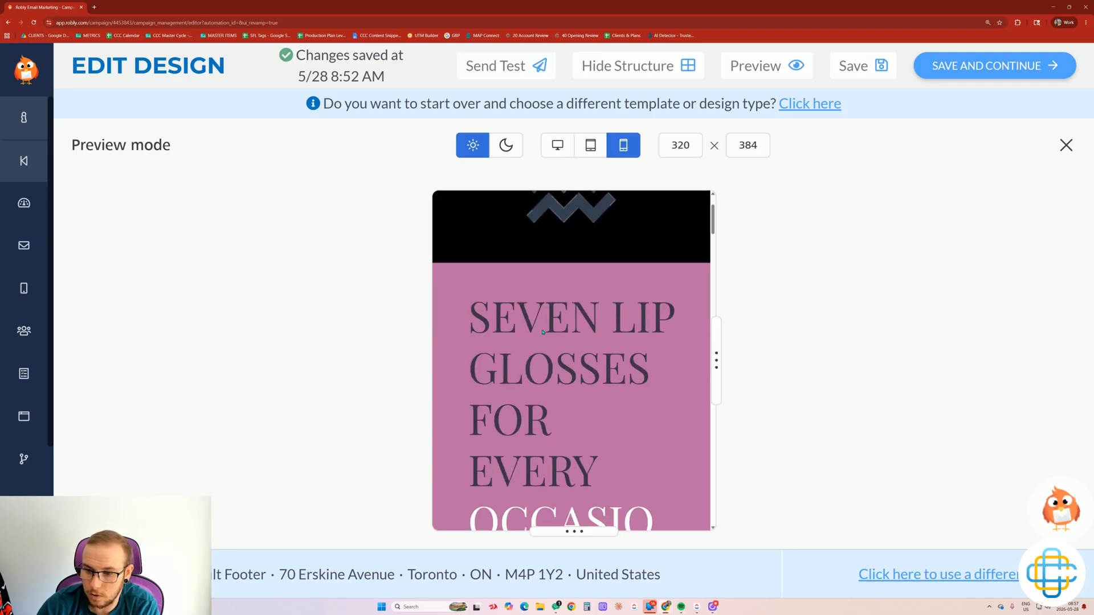
pyautogui.scroll(-3, 542, 335)
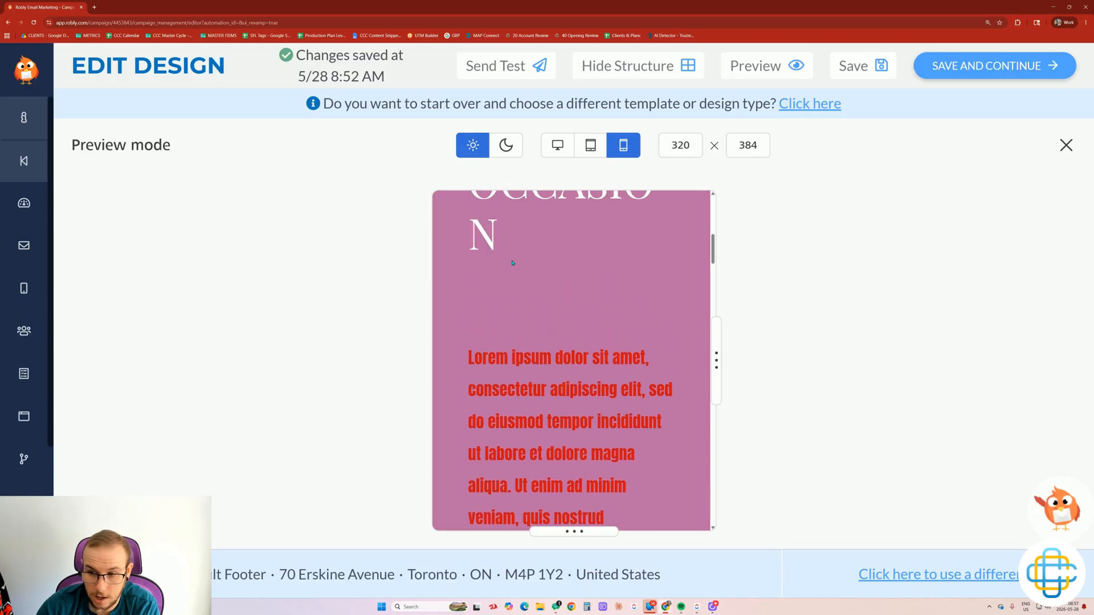
pyautogui.scroll(-5, 533, 285)
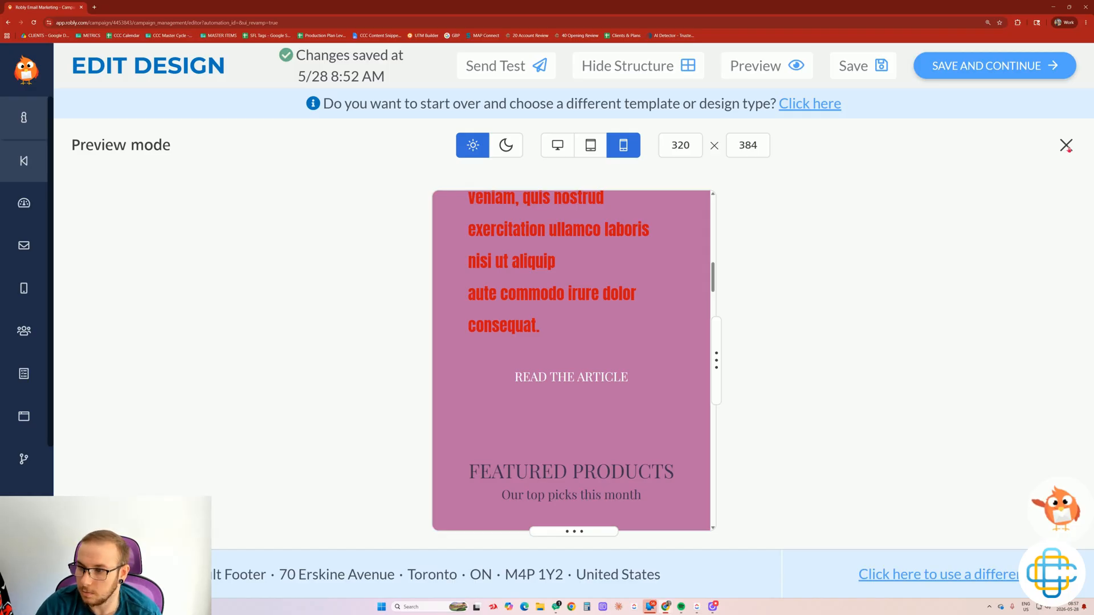
pyautogui.click(1066, 146)
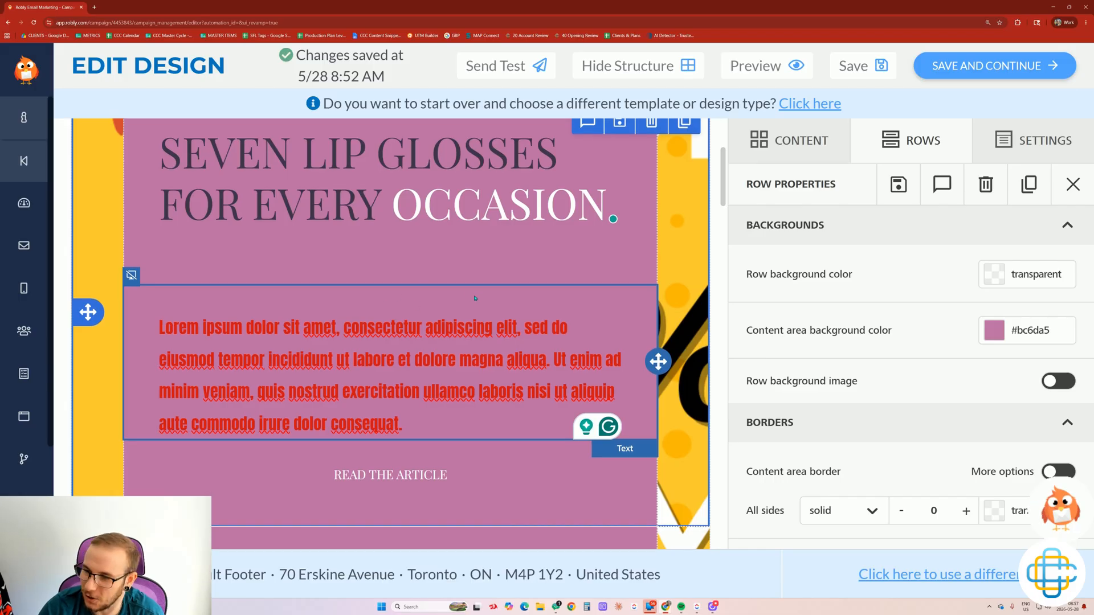
# Scroll through the SEVEN LIP GLOSSES FOR EVERY OCCASION design from headline to articles.
pyautogui.scroll(-2, 456, 302)
pyautogui.scroll(-2, 472, 295)
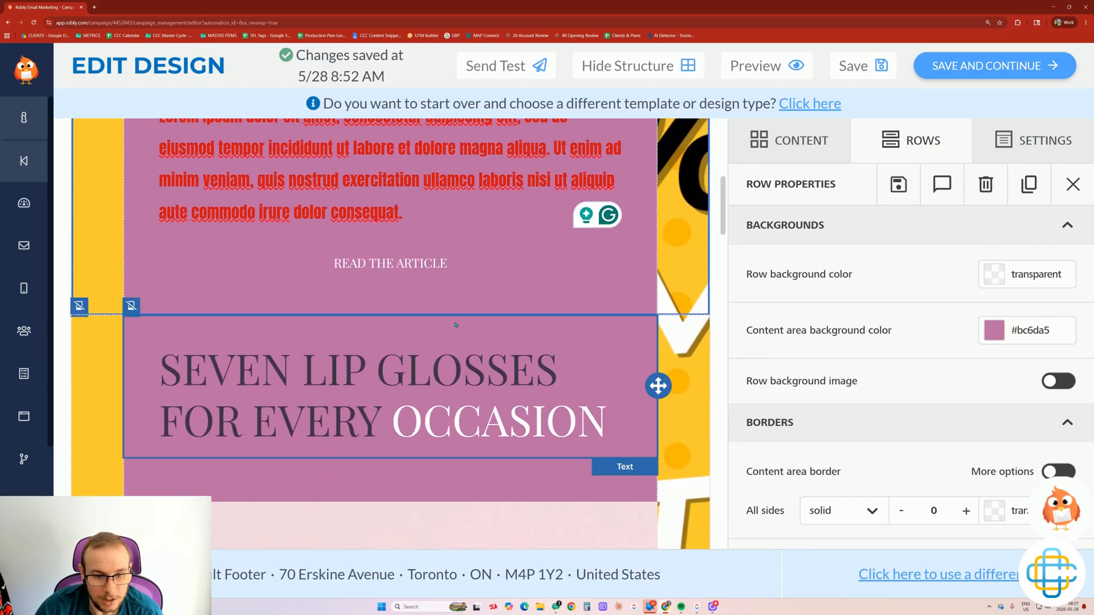
pyautogui.scroll(-8, 450, 327)
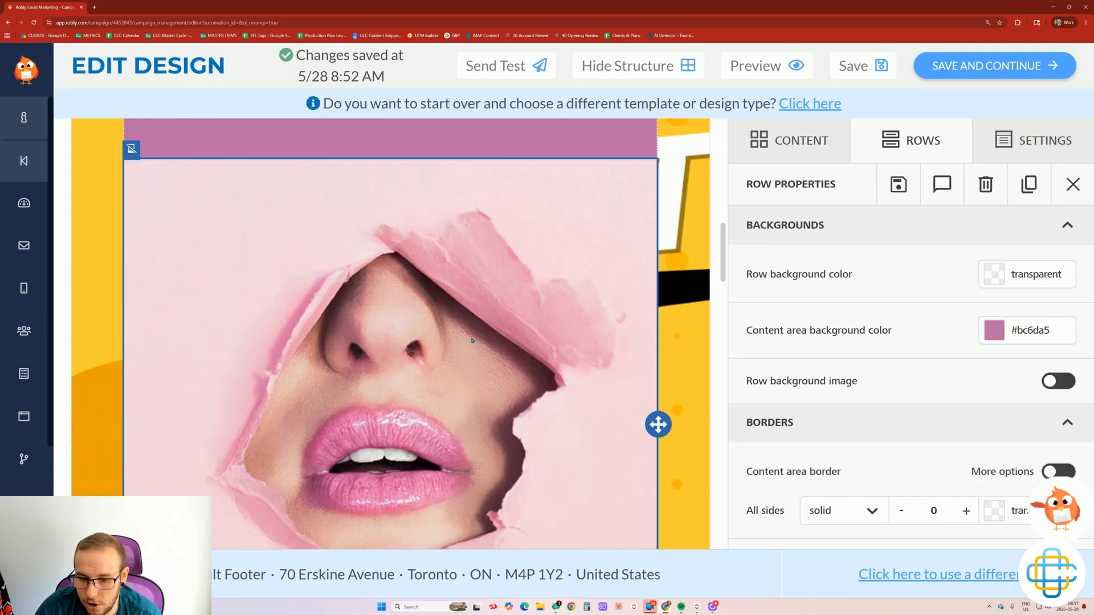
pyautogui.scroll(-10, 473, 341)
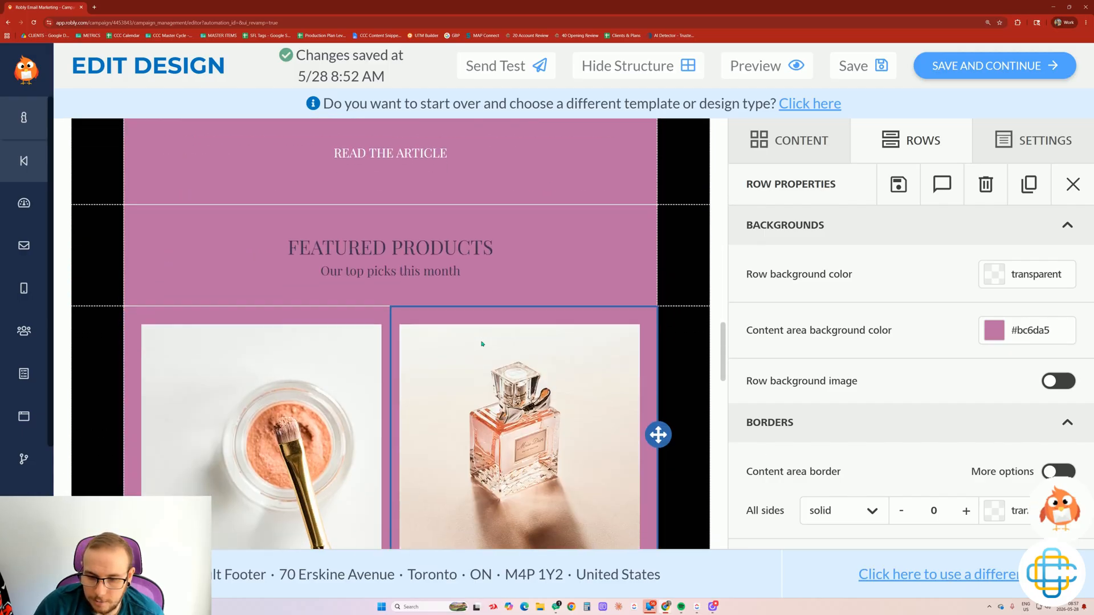
pyautogui.scroll(-6, 422, 336)
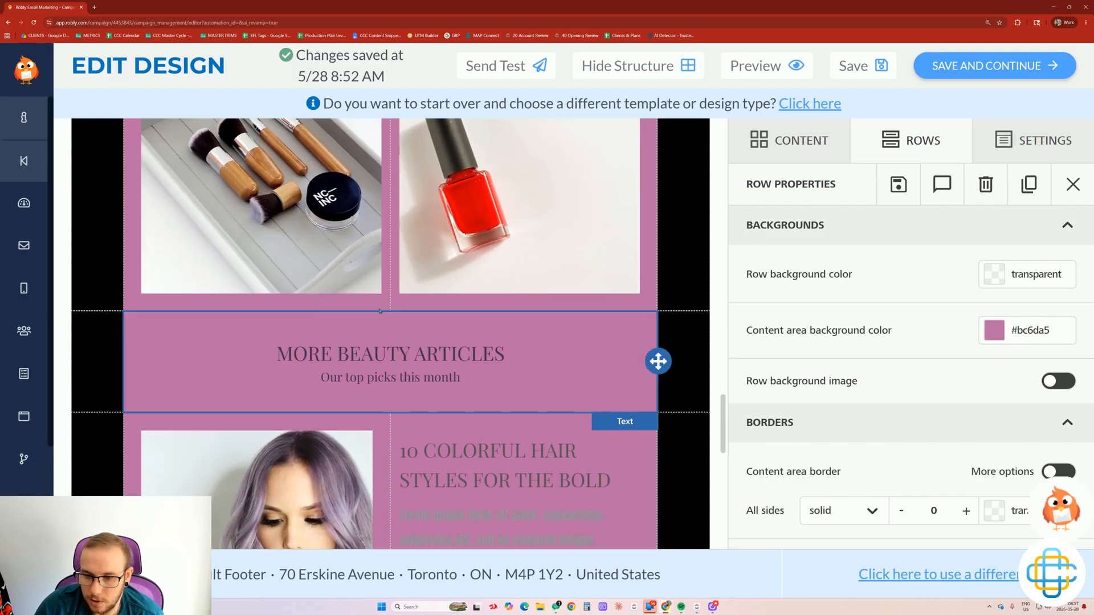
pyautogui.scroll(-3, 489, 342)
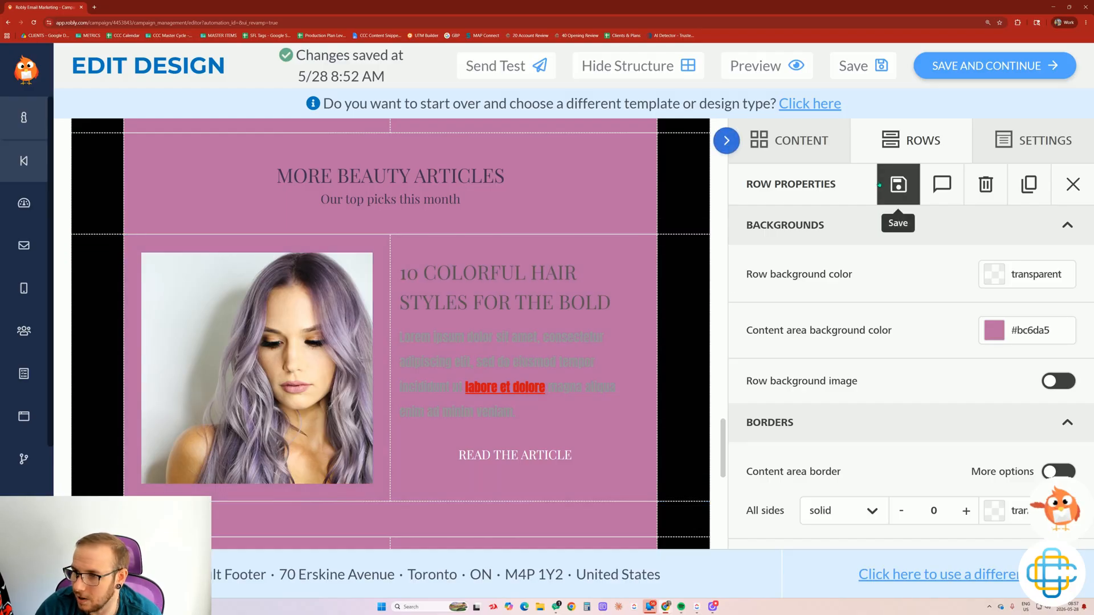
pyautogui.scroll(15, 505, 171)
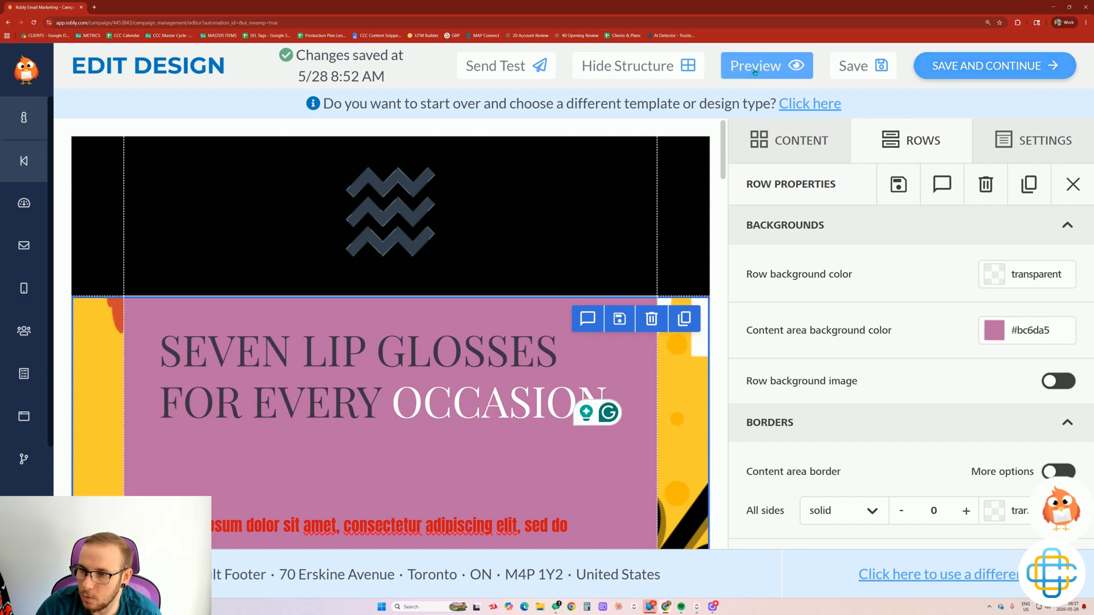
# Save the design and open the campaign's Edit Sending Options panel.
pyautogui.click(970, 70)
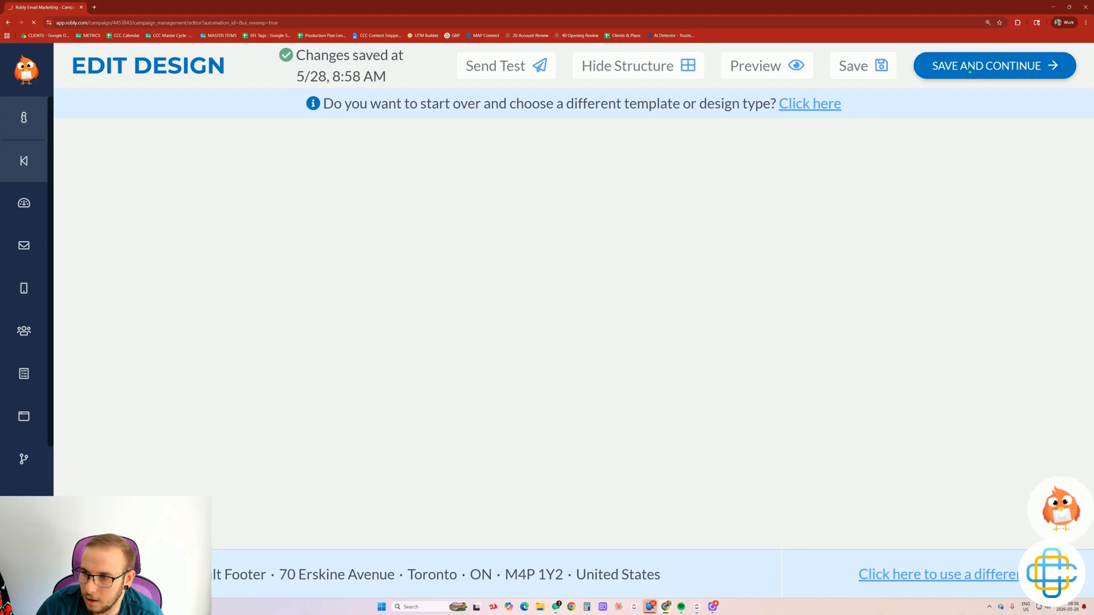
pyautogui.scroll(-10, 466, 301)
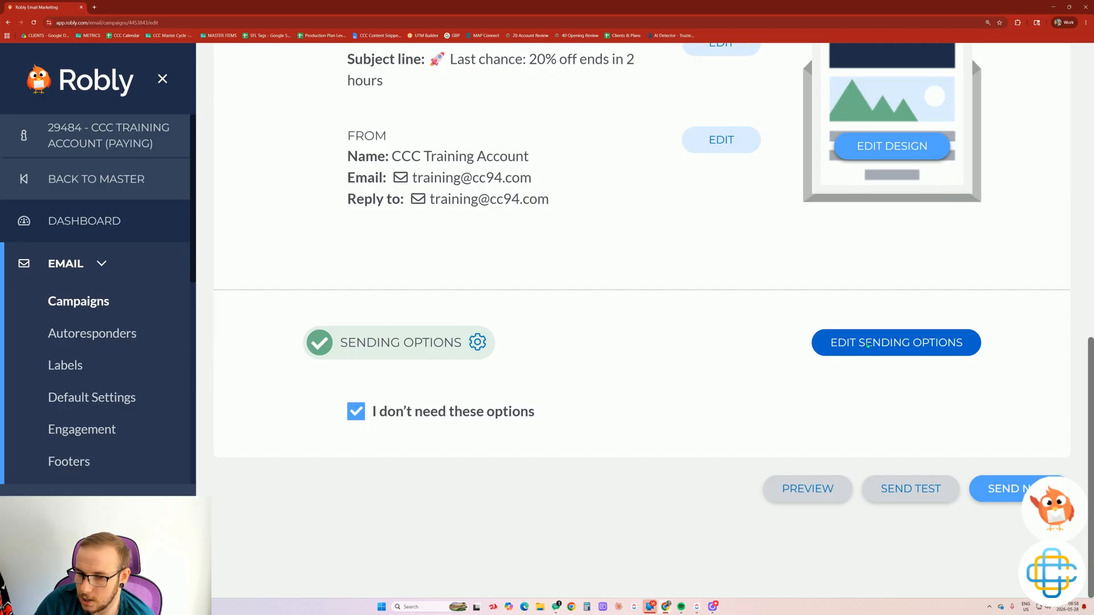
pyautogui.click(868, 345)
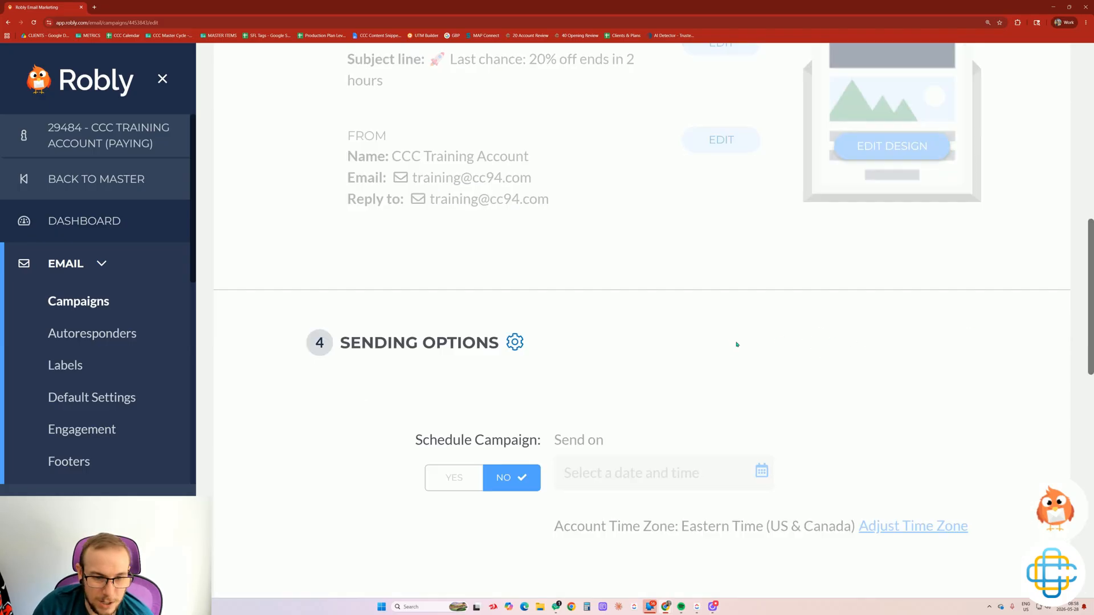
# Set Schedule Campaign to YES with a send time of May 31, 2026, 10:35 AM Eastern.
pyautogui.scroll(-1, 689, 344)
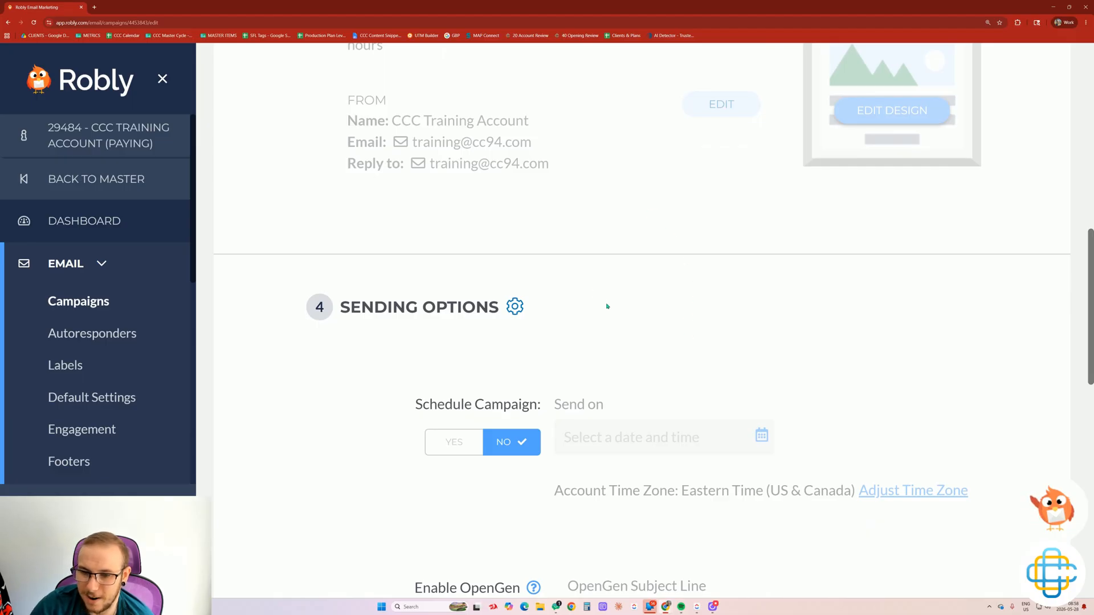
pyautogui.scroll(-2, 620, 264)
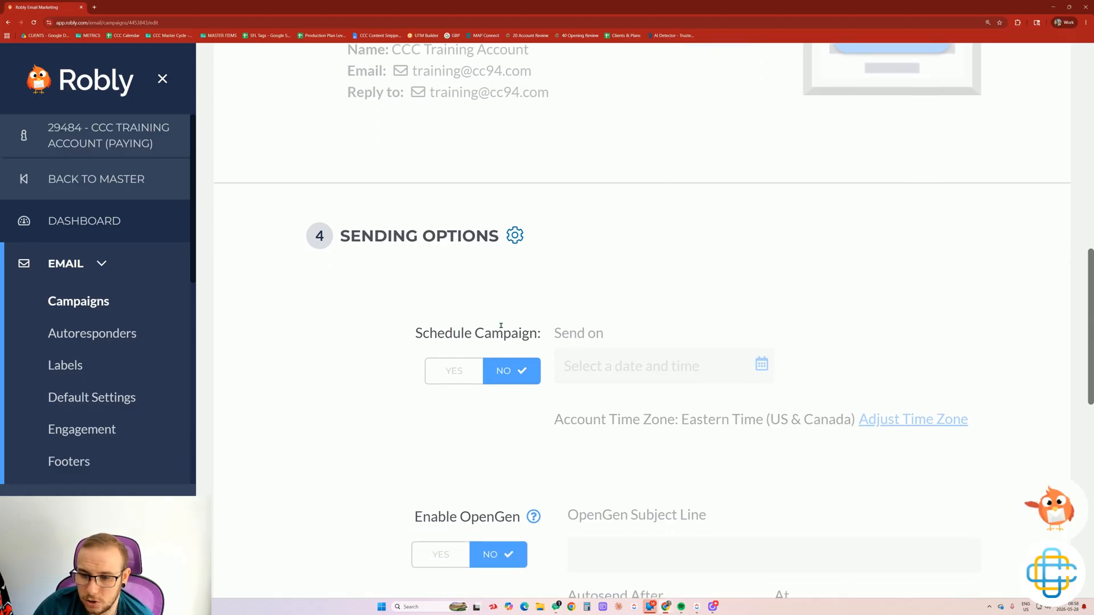
pyautogui.click(450, 371)
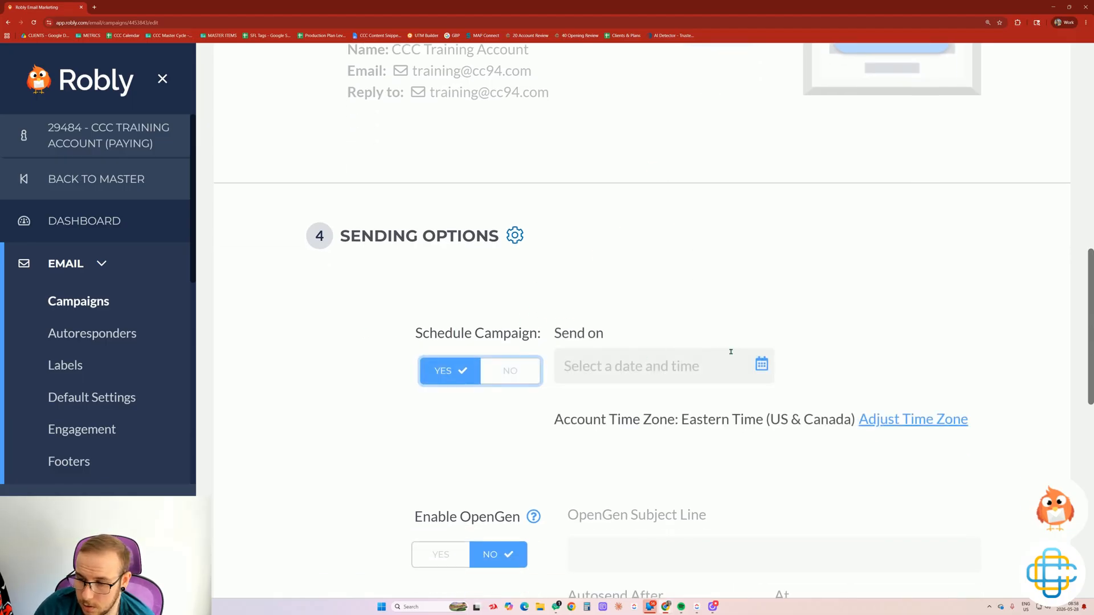
pyautogui.click(761, 365)
pyautogui.scroll(-4, 735, 500)
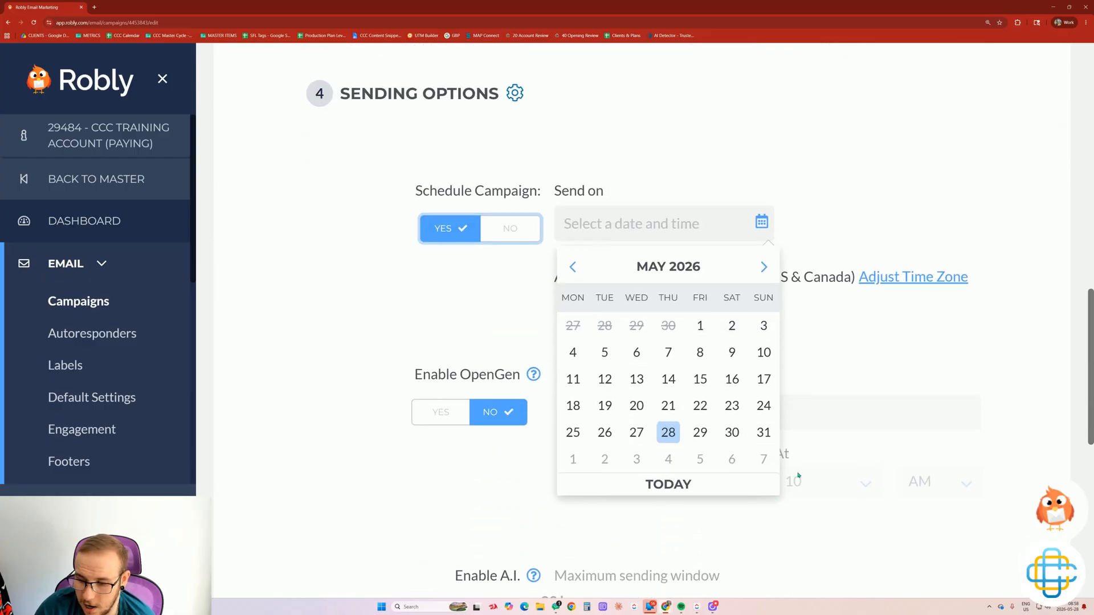
pyautogui.click(764, 436)
pyautogui.click(734, 345)
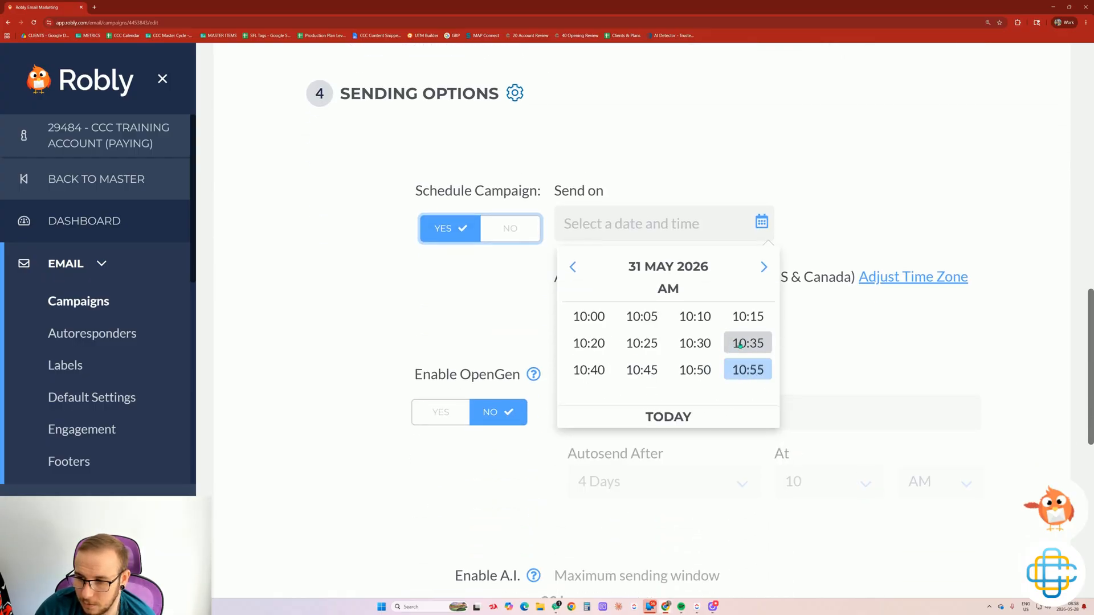
pyautogui.click(741, 345)
pyautogui.moveTo(681, 278); pyautogui.dragTo(763, 277)
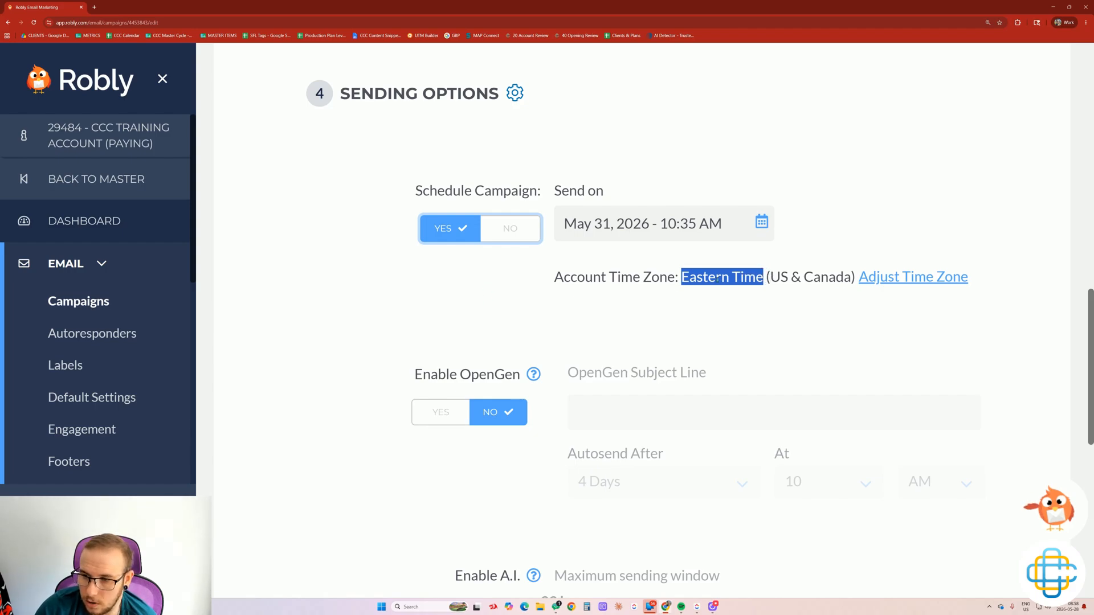
pyautogui.click(632, 310)
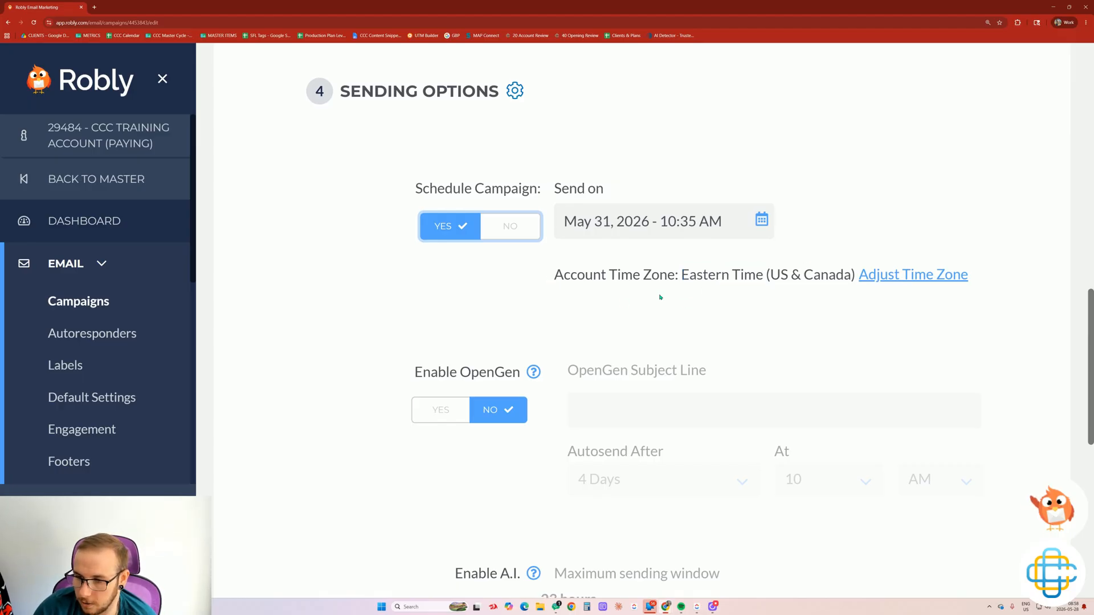
pyautogui.scroll(-1, 713, 285)
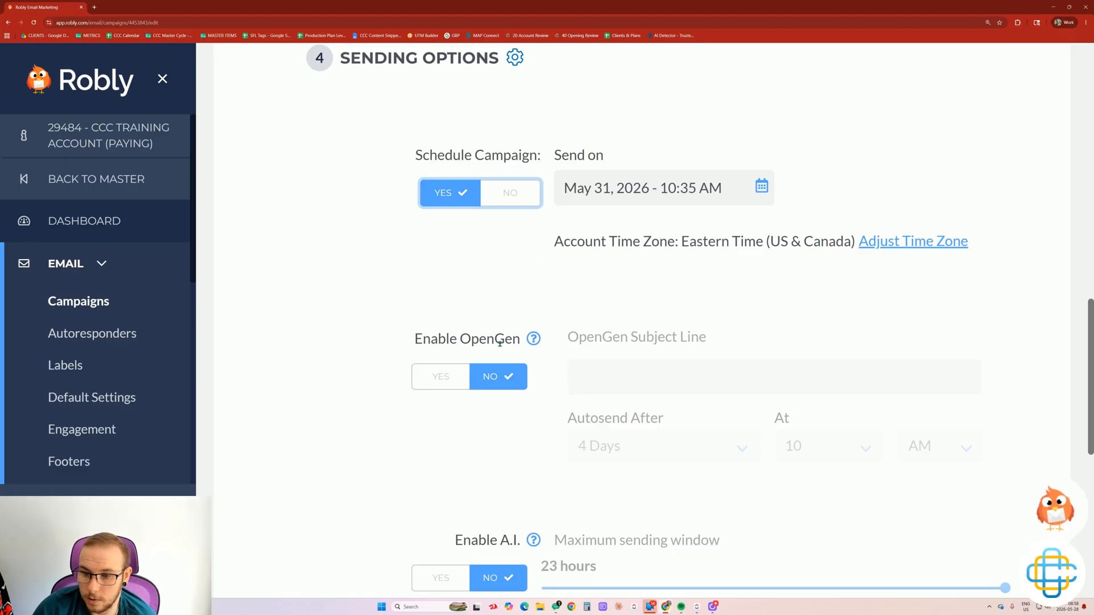
pyautogui.click(442, 379)
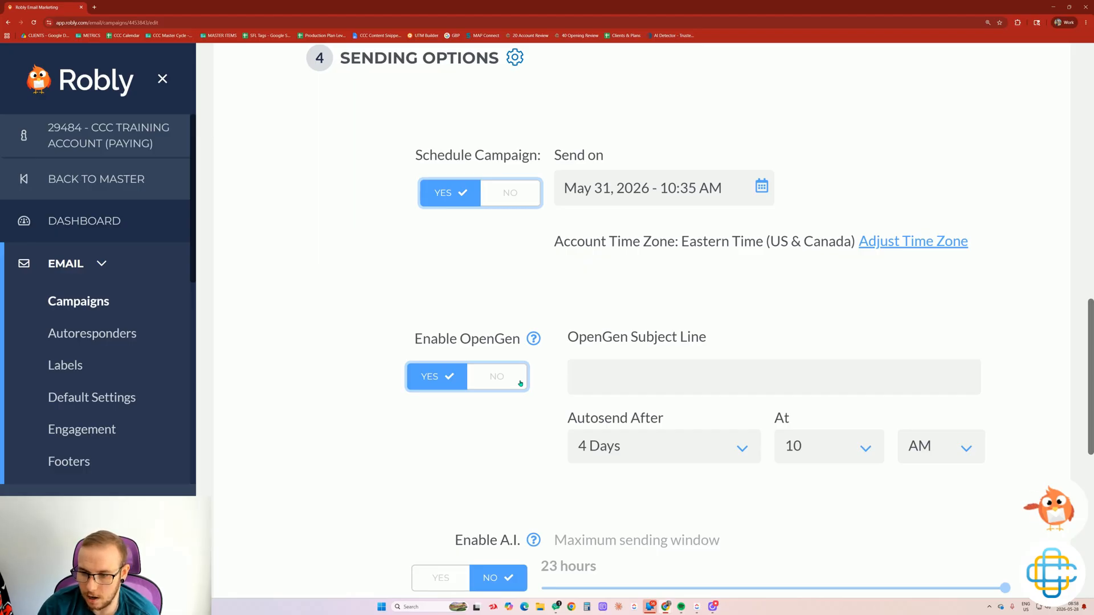
pyautogui.click(589, 377)
pyautogui.write('N')
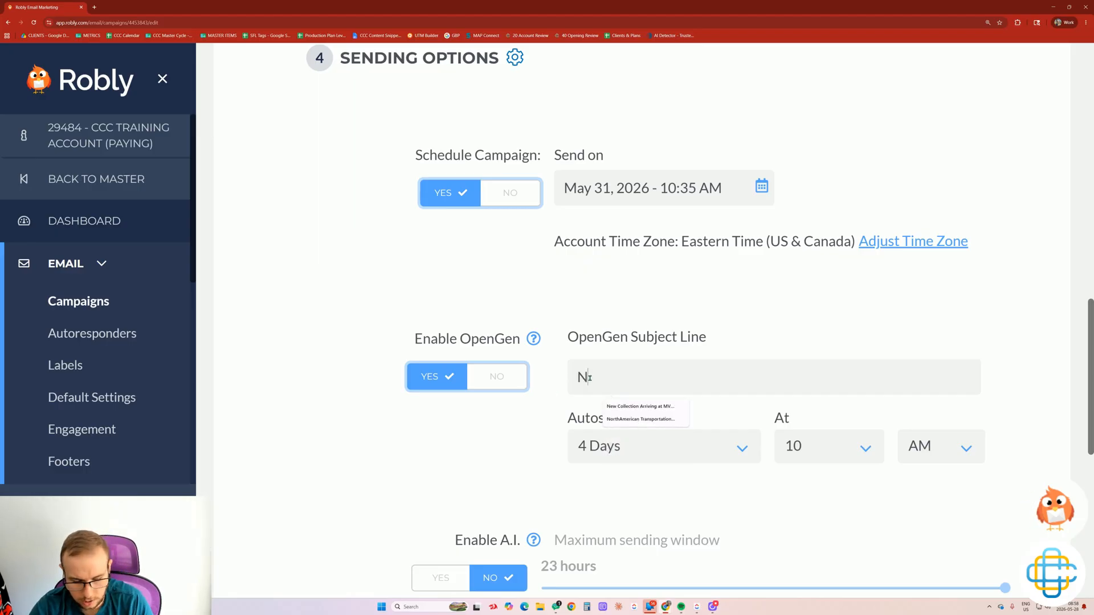
pyautogui.write('ew subject line')
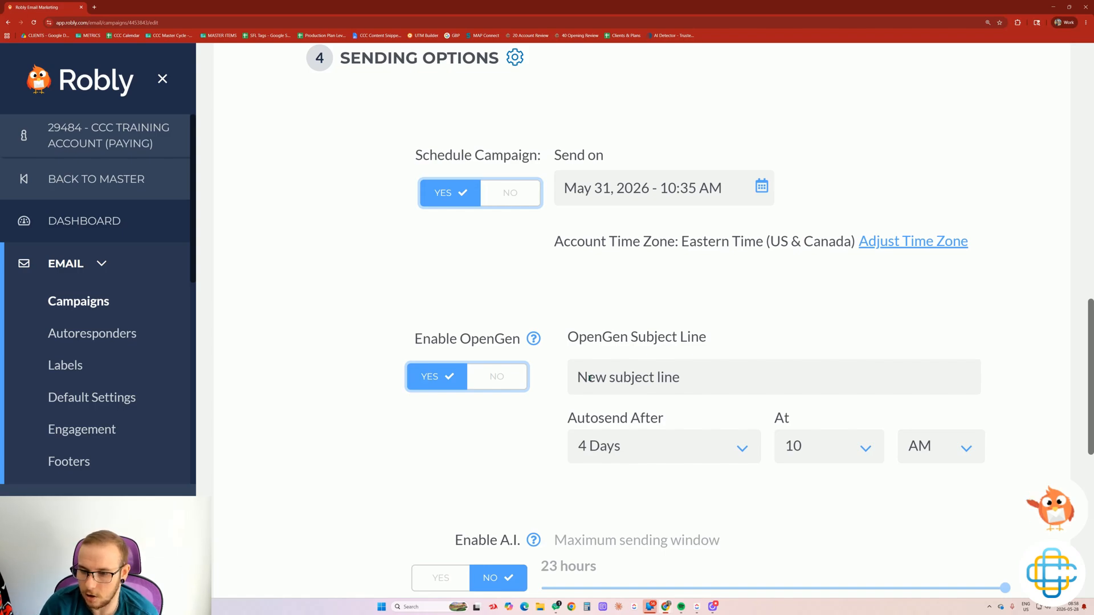
pyautogui.click(630, 451)
pyautogui.scroll(1, 433, 458)
pyautogui.scroll(-2, 514, 464)
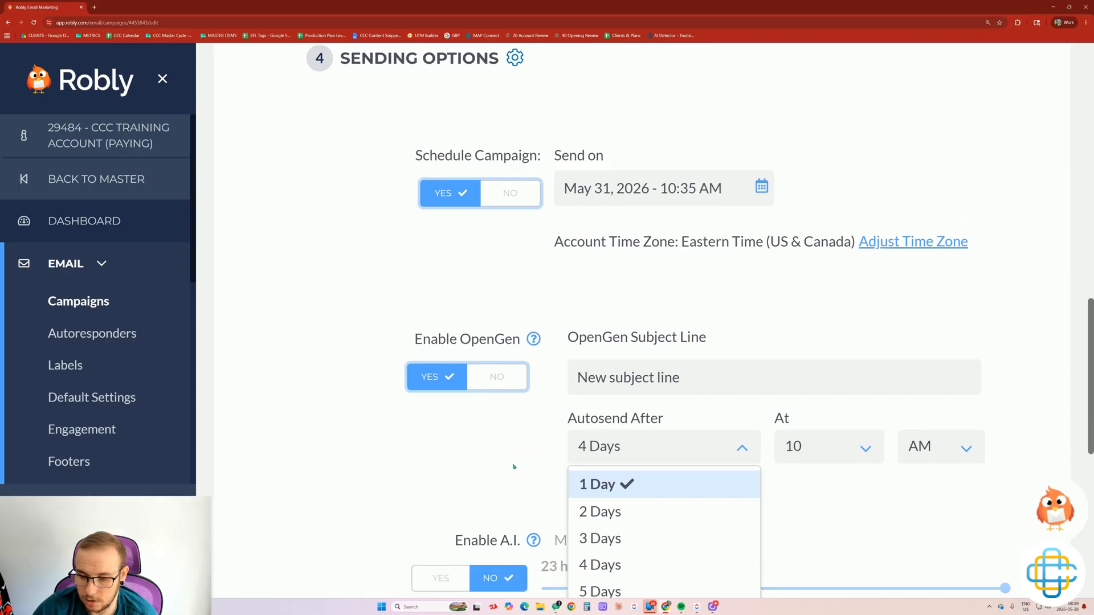
pyautogui.scroll(-1, 598, 475)
pyautogui.scroll(-1, 598, 496)
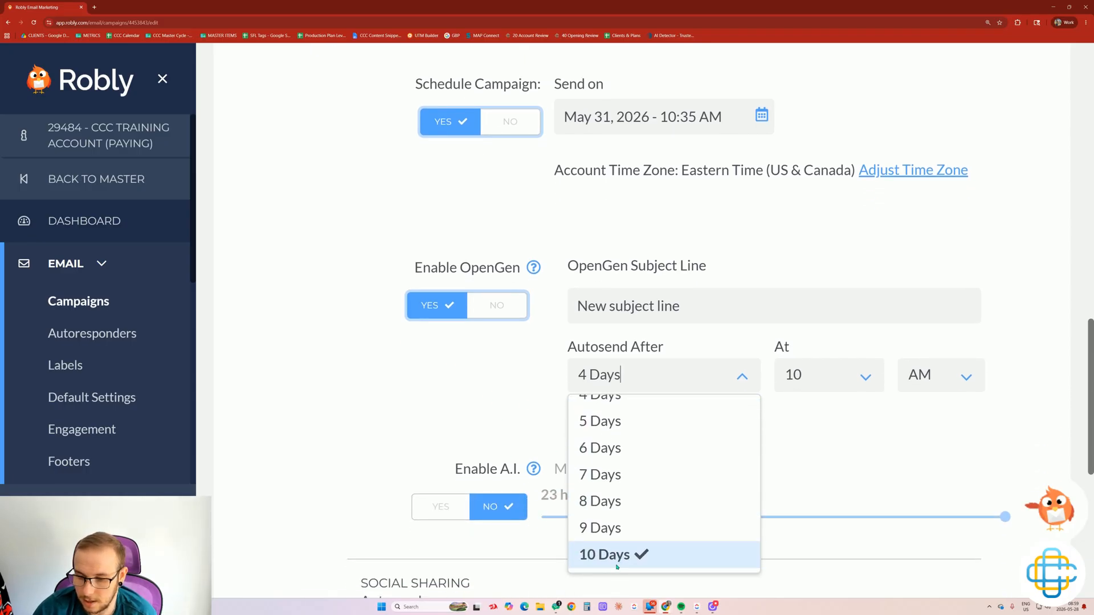
pyautogui.scroll(3, 606, 445)
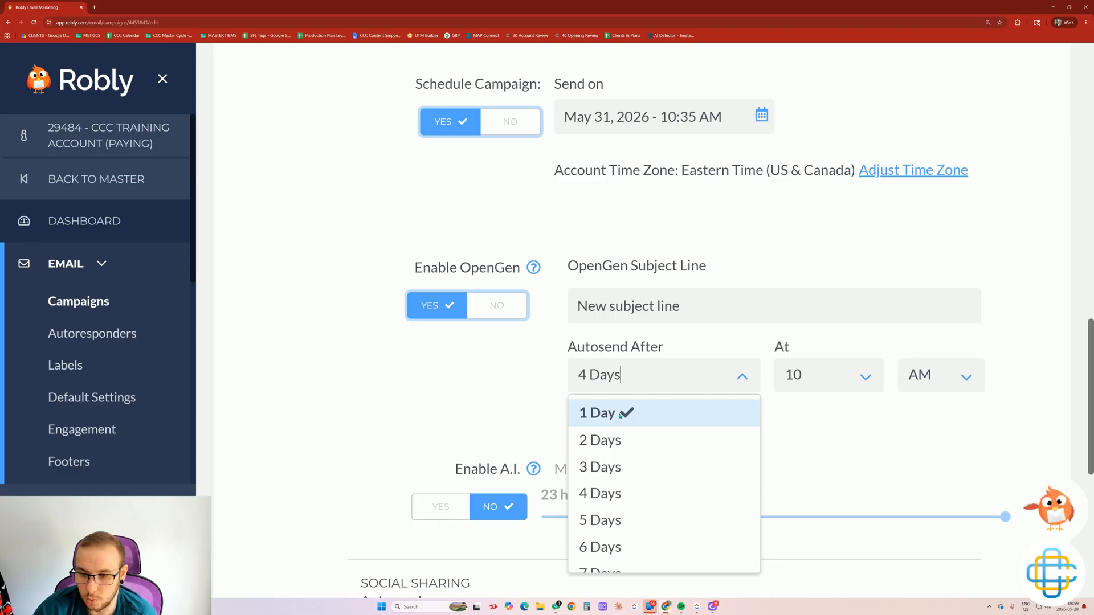
pyautogui.click(465, 409)
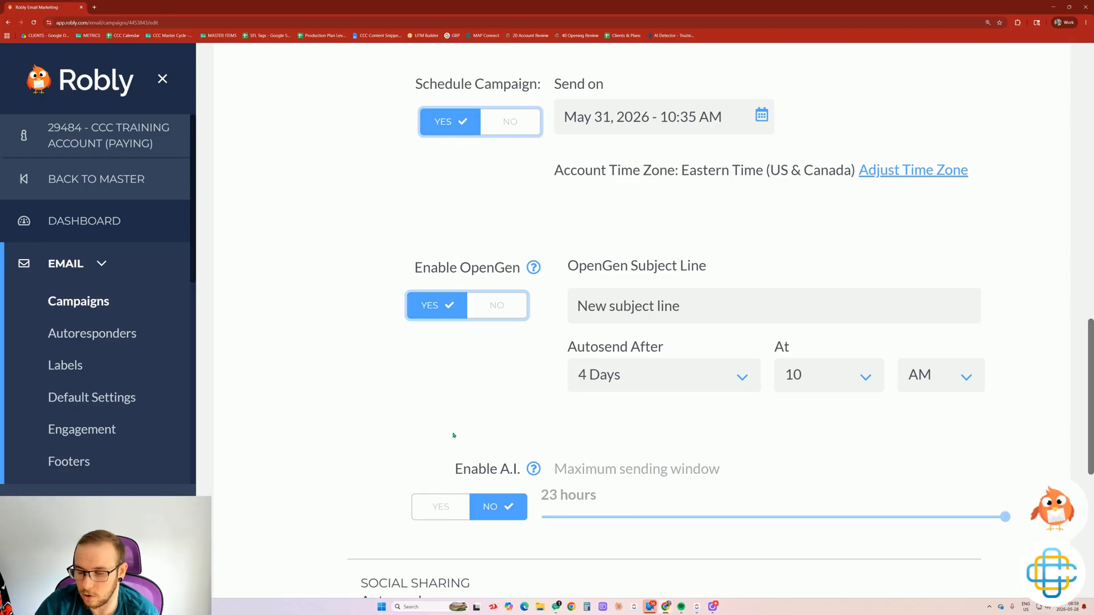
pyautogui.click(817, 375)
pyautogui.scroll(-1, 848, 450)
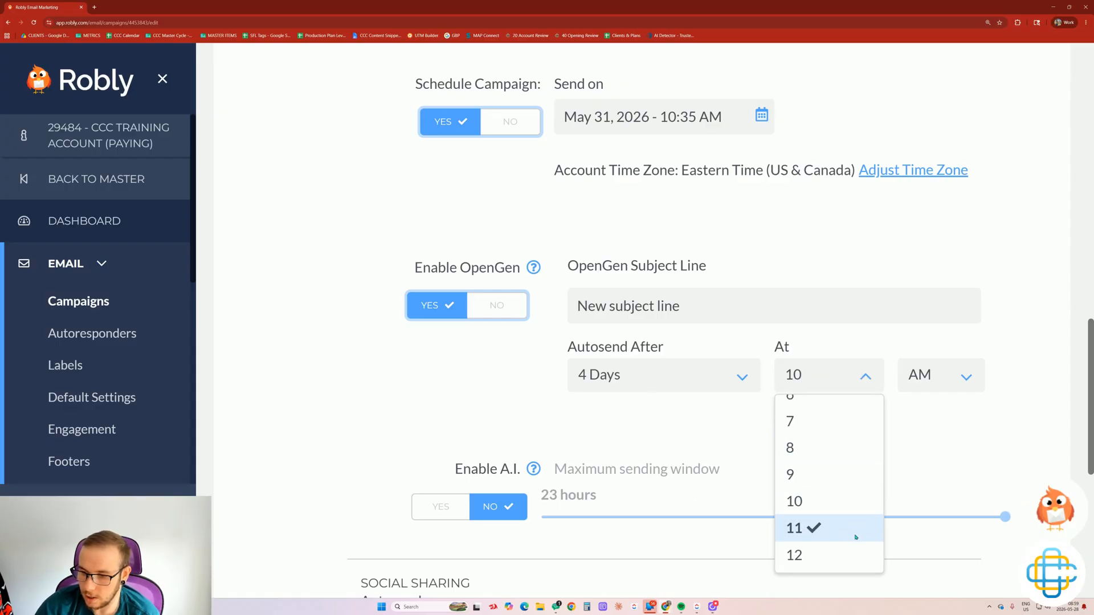
pyautogui.click(457, 416)
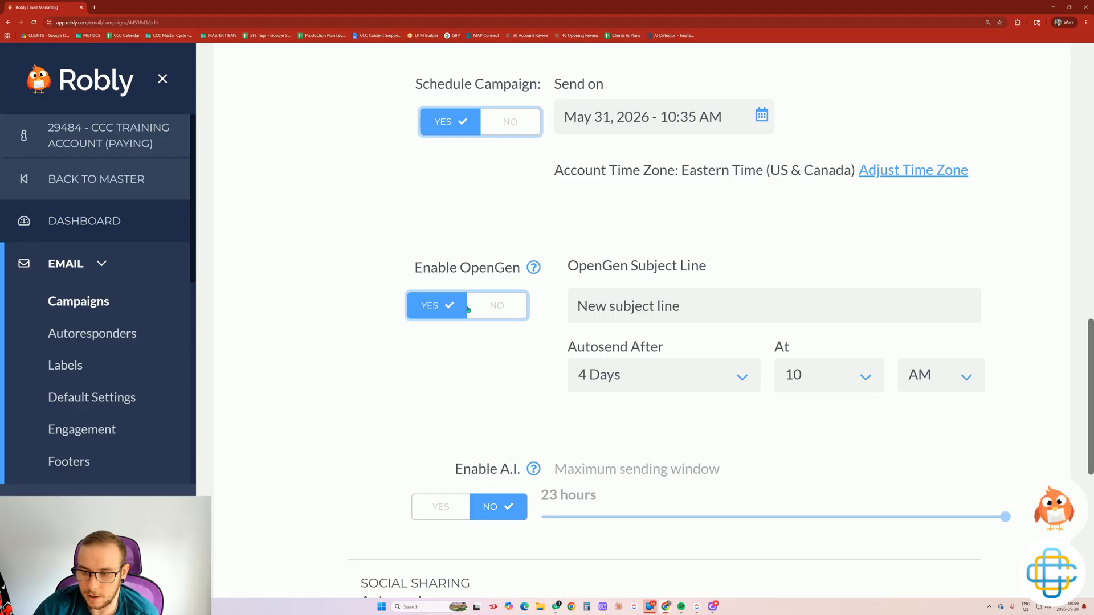
pyautogui.scroll(-2, 450, 346)
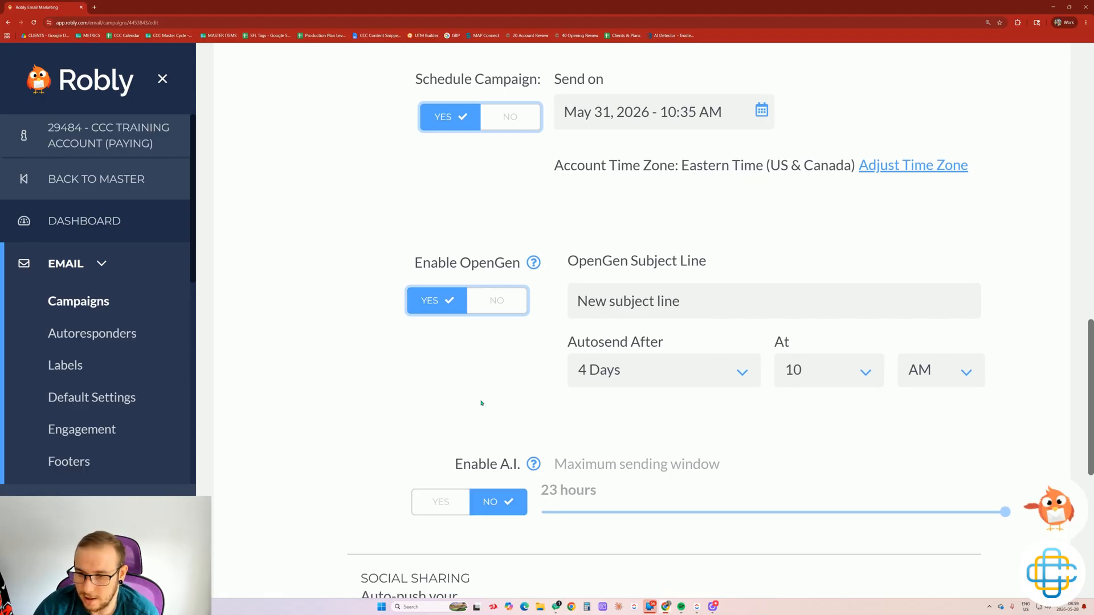
pyautogui.moveTo(450, 357); pyautogui.dragTo(525, 365)
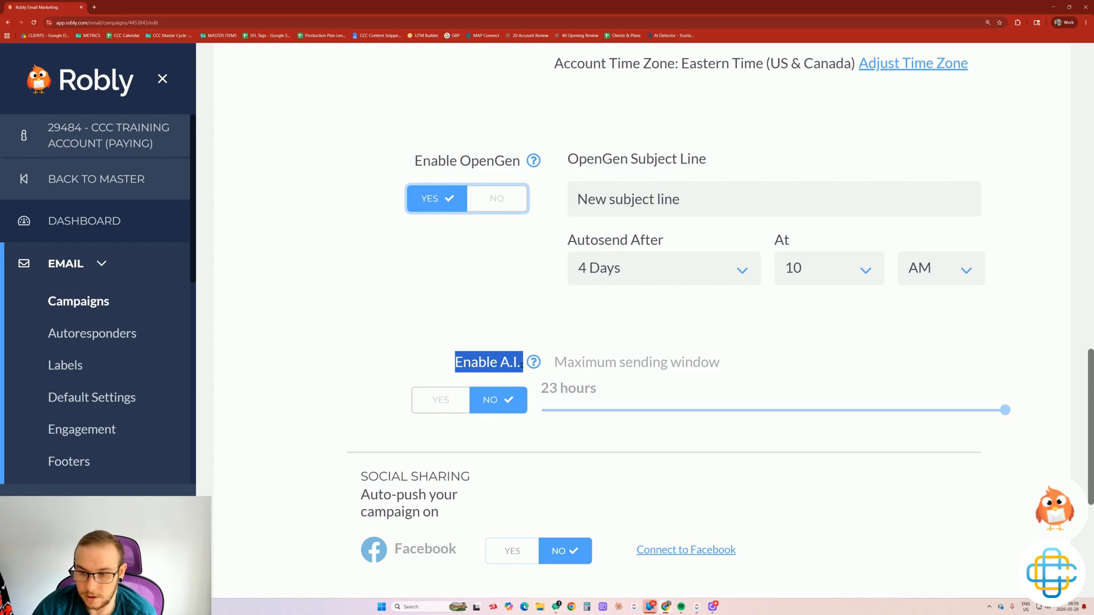
# Set Enable A.I. to YES, keep the 23-hour sending window, and save the options.
pyautogui.click(525, 364)
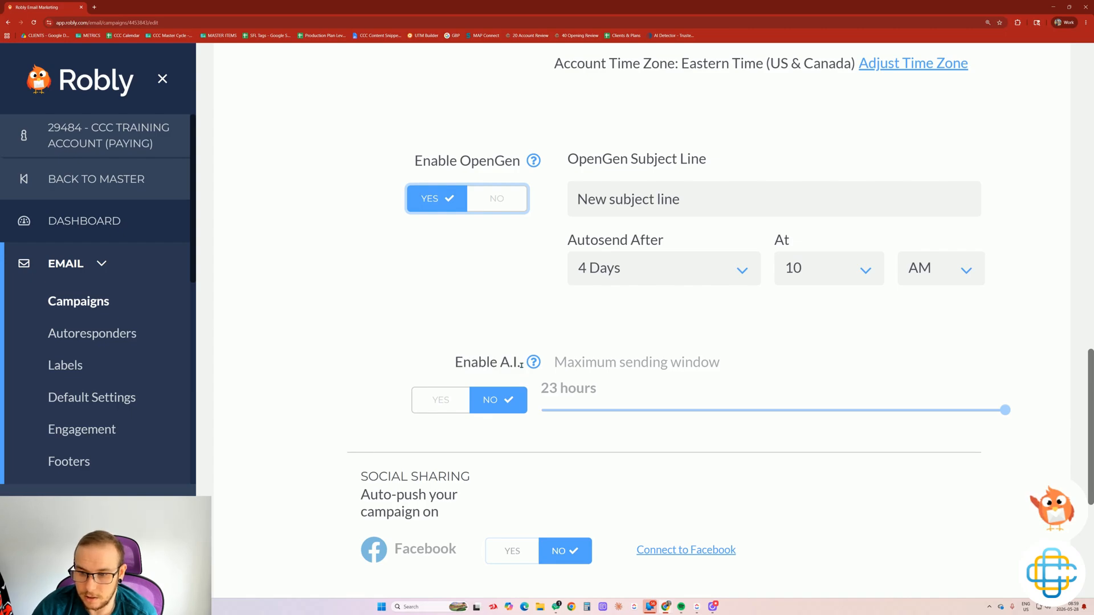
pyautogui.click(443, 389)
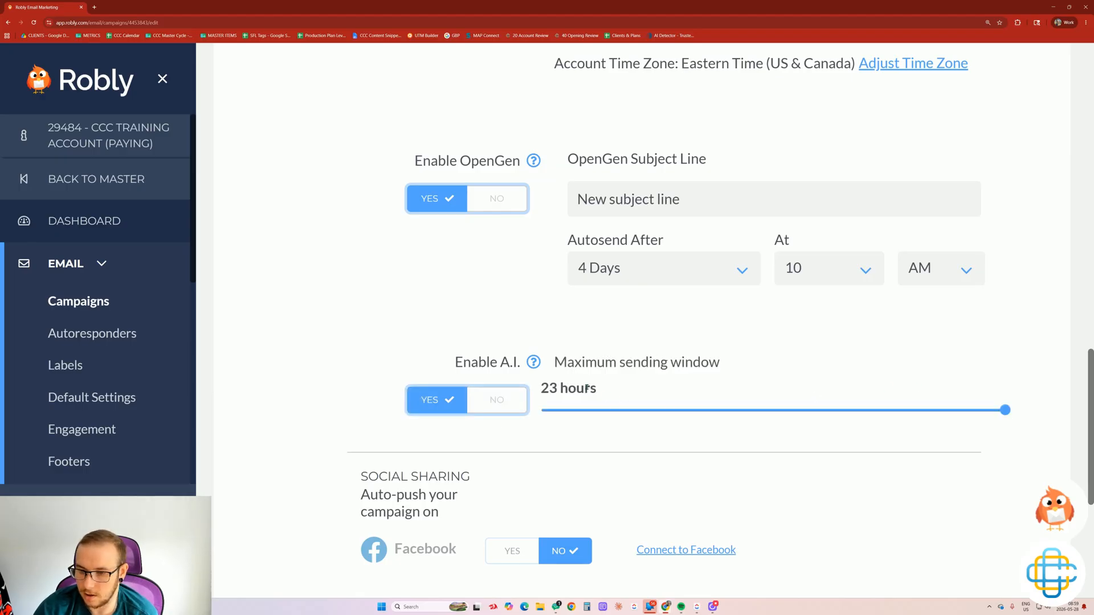
pyautogui.moveTo(603, 391); pyautogui.dragTo(541, 389)
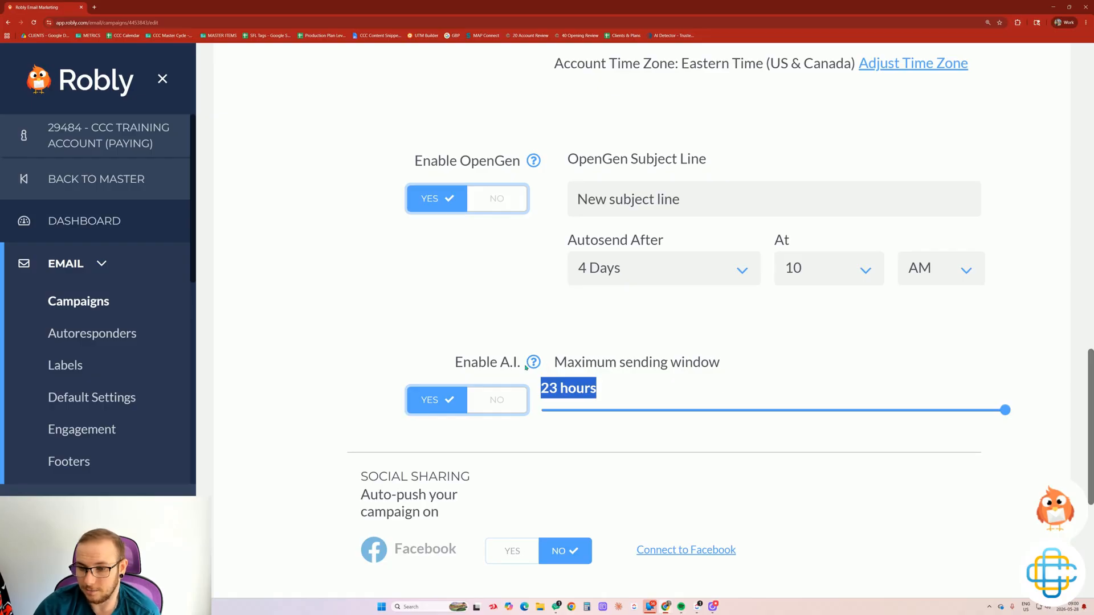
pyautogui.scroll(-3, 484, 382)
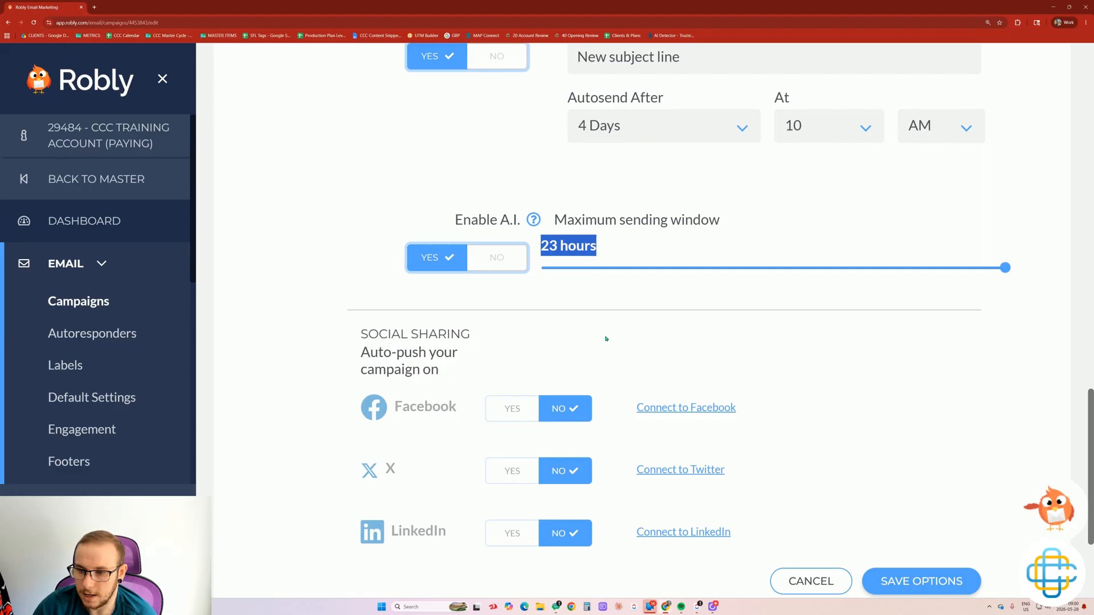
pyautogui.scroll(-1, 605, 339)
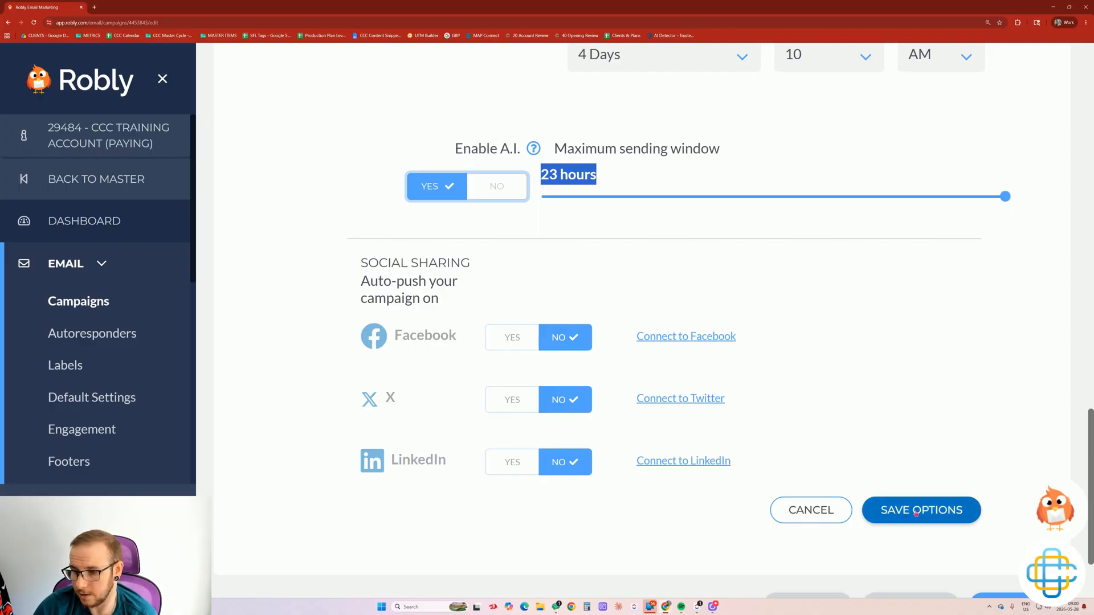
pyautogui.click(916, 514)
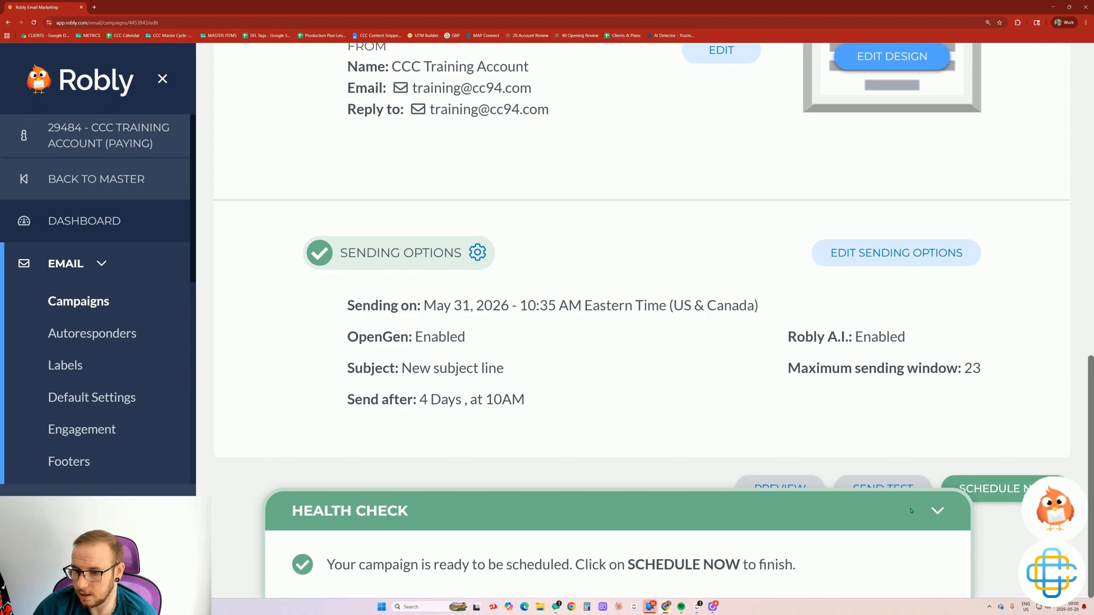
# Collapse the Health Check panel, then preview the beauty email and close the preview.
pyautogui.click(936, 509)
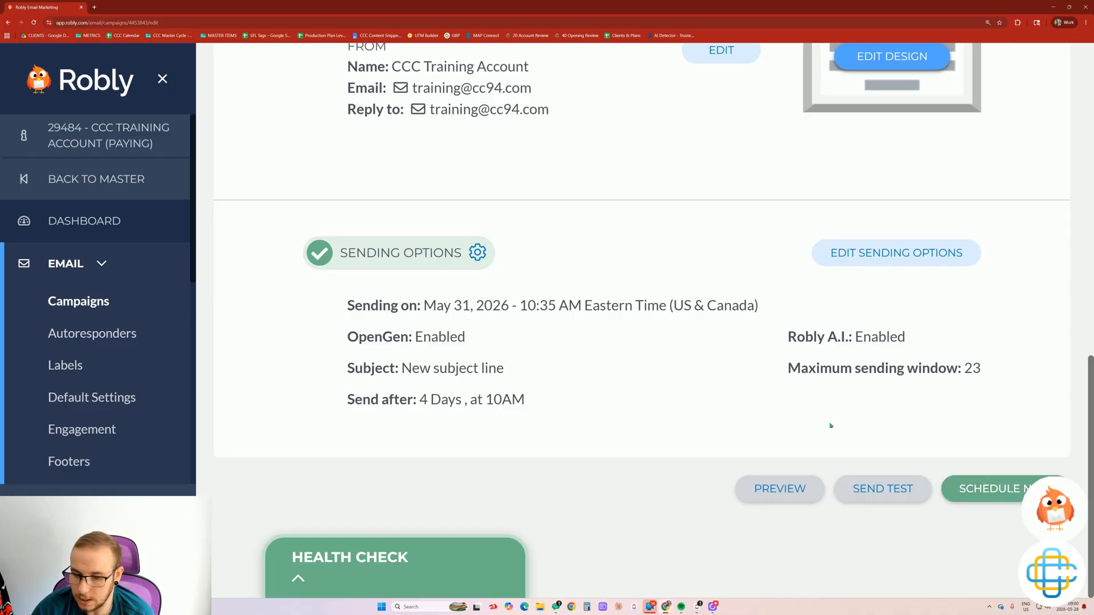
pyautogui.click(769, 481)
pyautogui.scroll(-8, 635, 300)
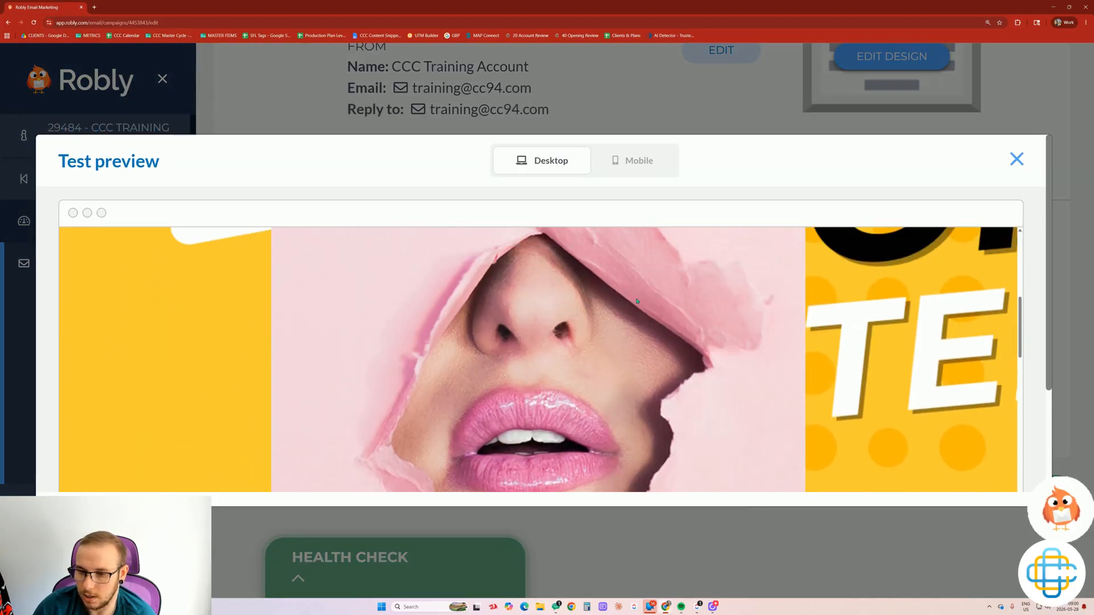
pyautogui.scroll(-15, 637, 301)
pyautogui.scroll(5, 968, 210)
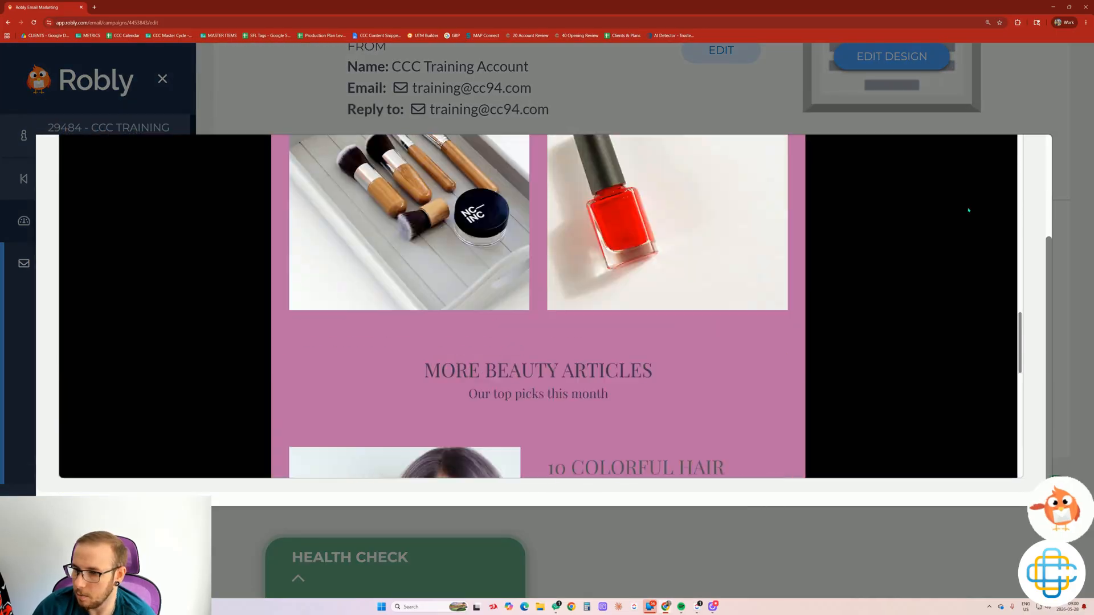
pyautogui.scroll(15, 969, 210)
pyautogui.click(1017, 159)
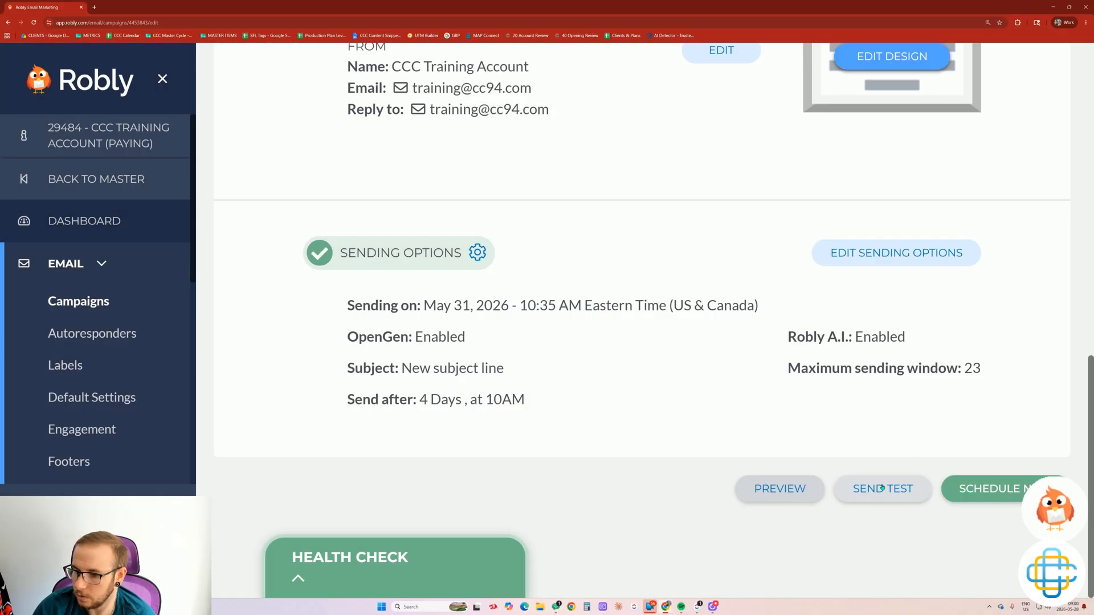
pyautogui.click(882, 489)
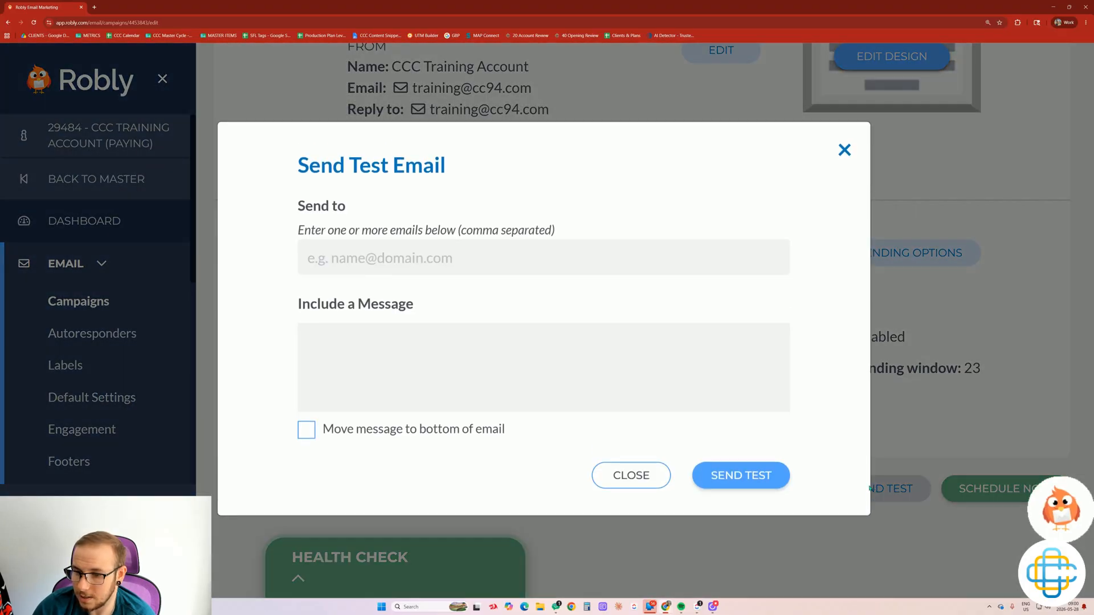
pyautogui.click(437, 251)
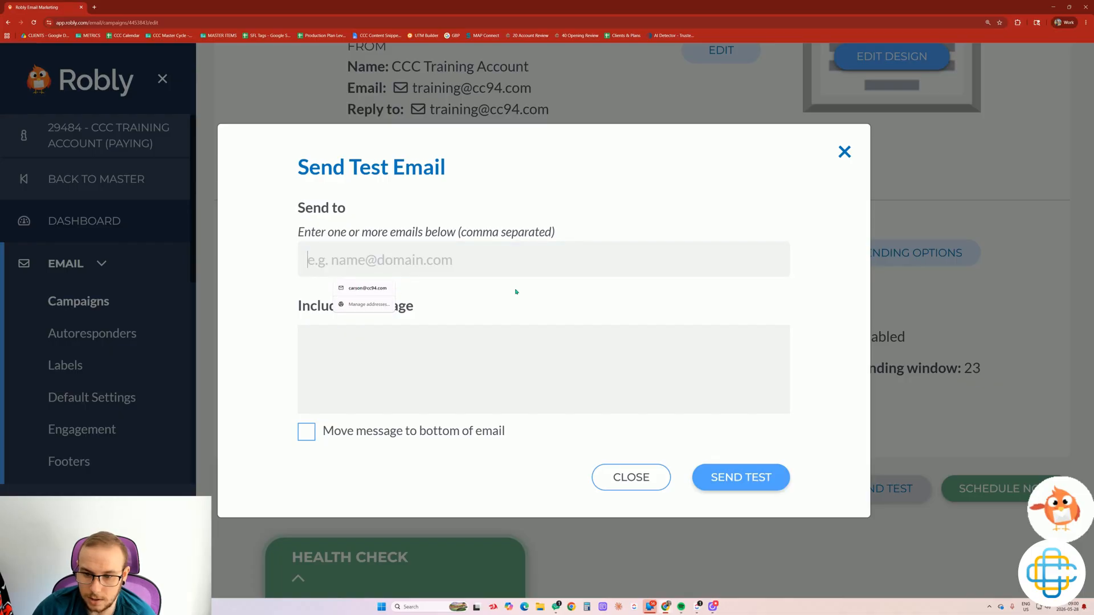
pyautogui.click(402, 365)
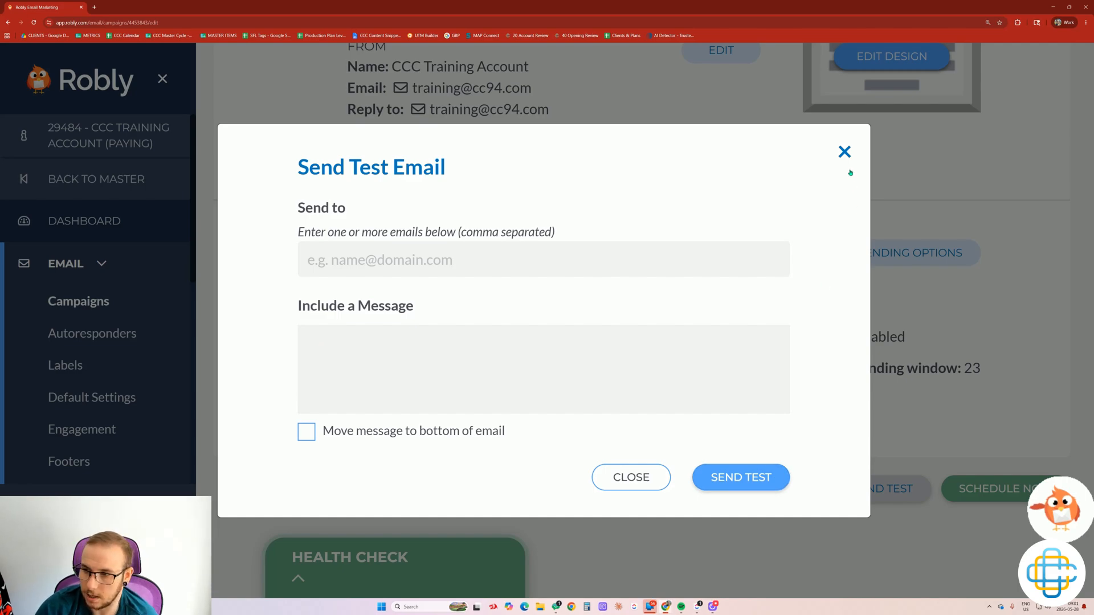
pyautogui.click(845, 152)
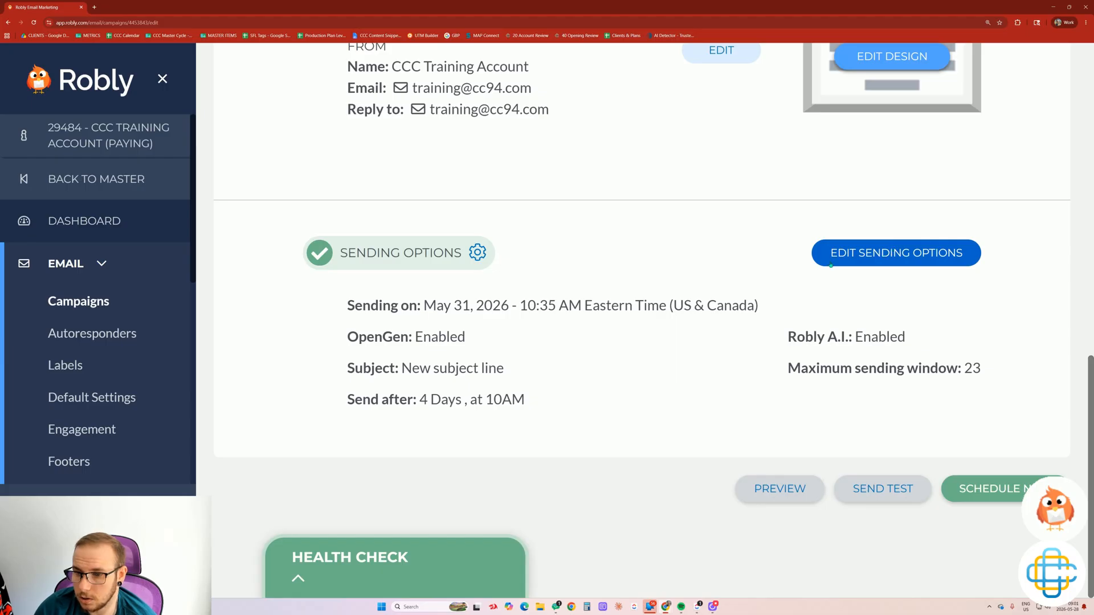
# Set Schedule Campaign to NO so it sends immediately, then save the sending options.
pyautogui.click(855, 254)
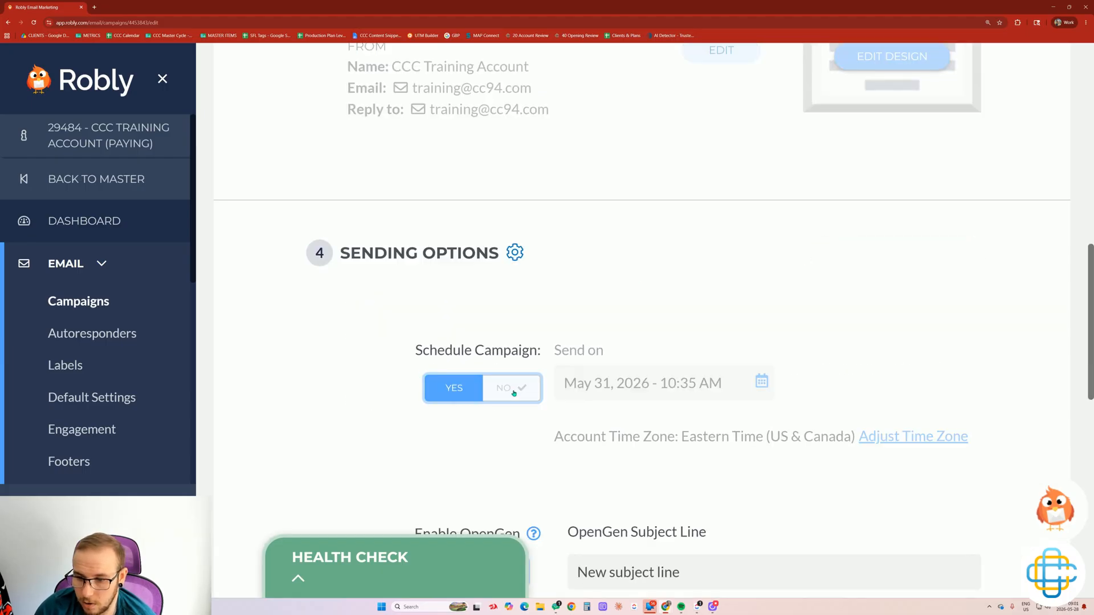
pyautogui.click(501, 386)
pyautogui.scroll(-3, 502, 384)
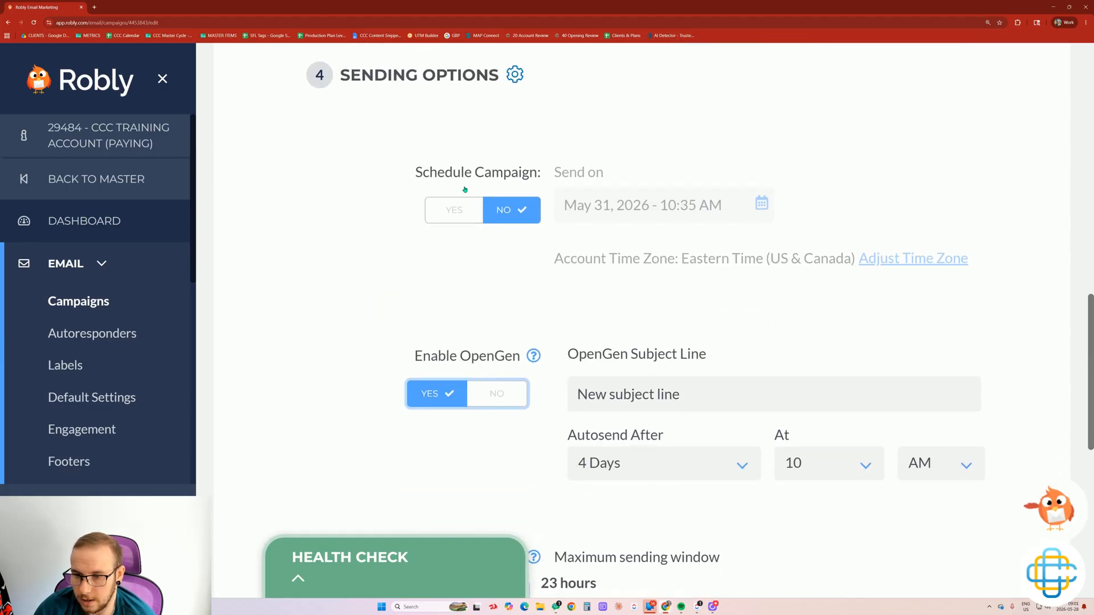
pyautogui.scroll(-5, 465, 190)
pyautogui.scroll(-3, 909, 306)
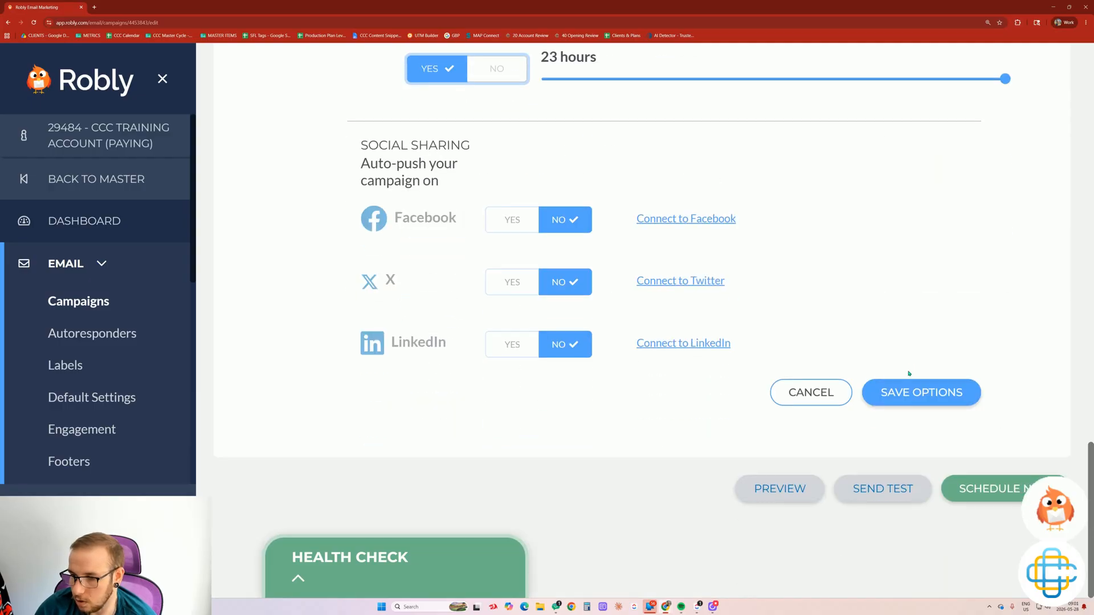
pyautogui.click(912, 394)
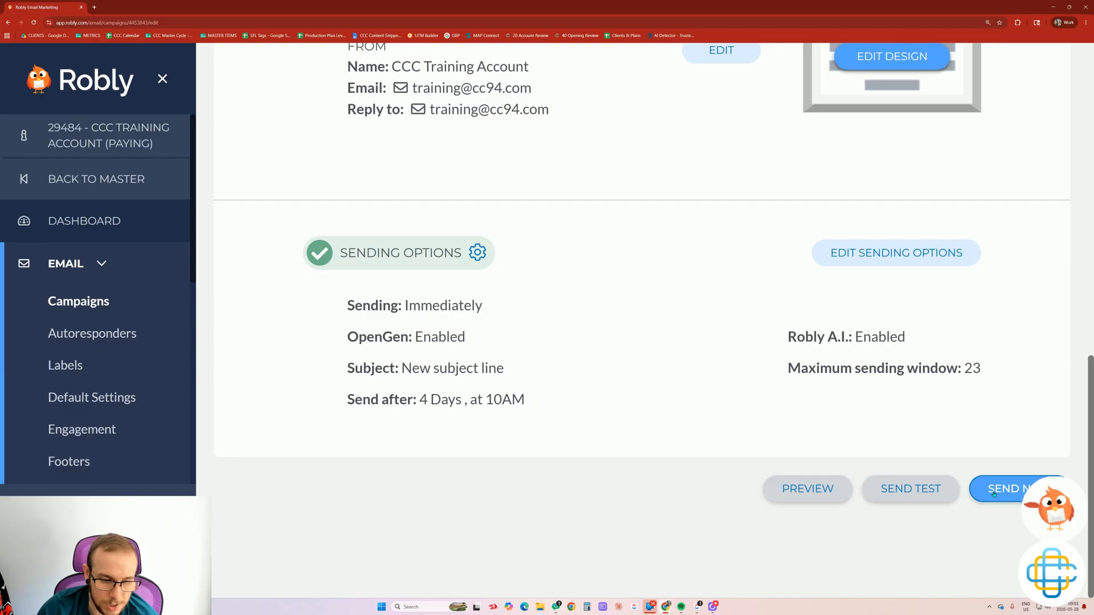
pyautogui.scroll(4, 745, 428)
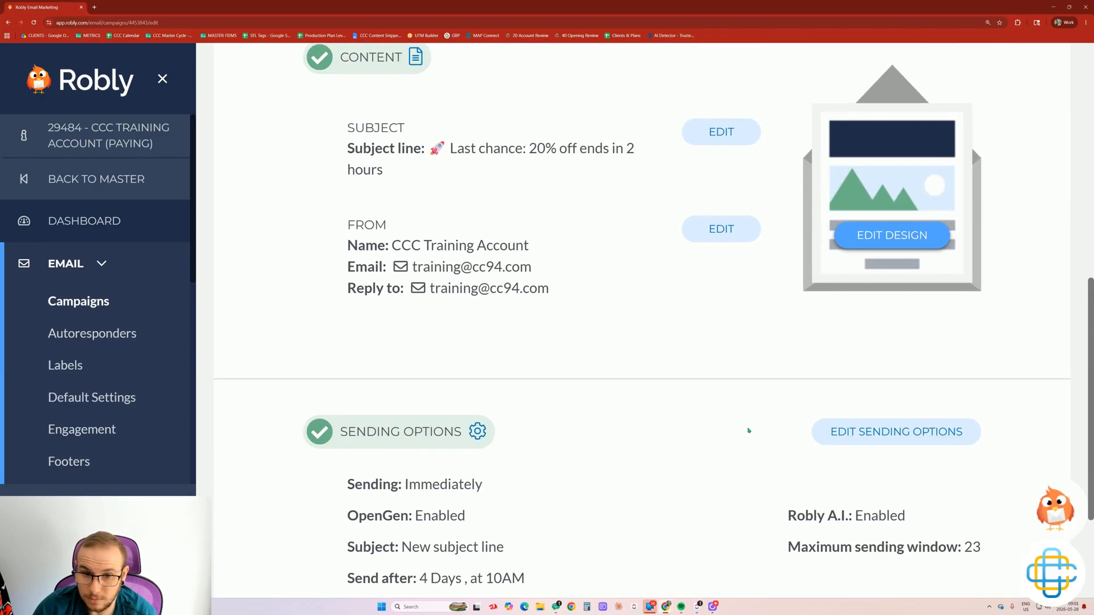